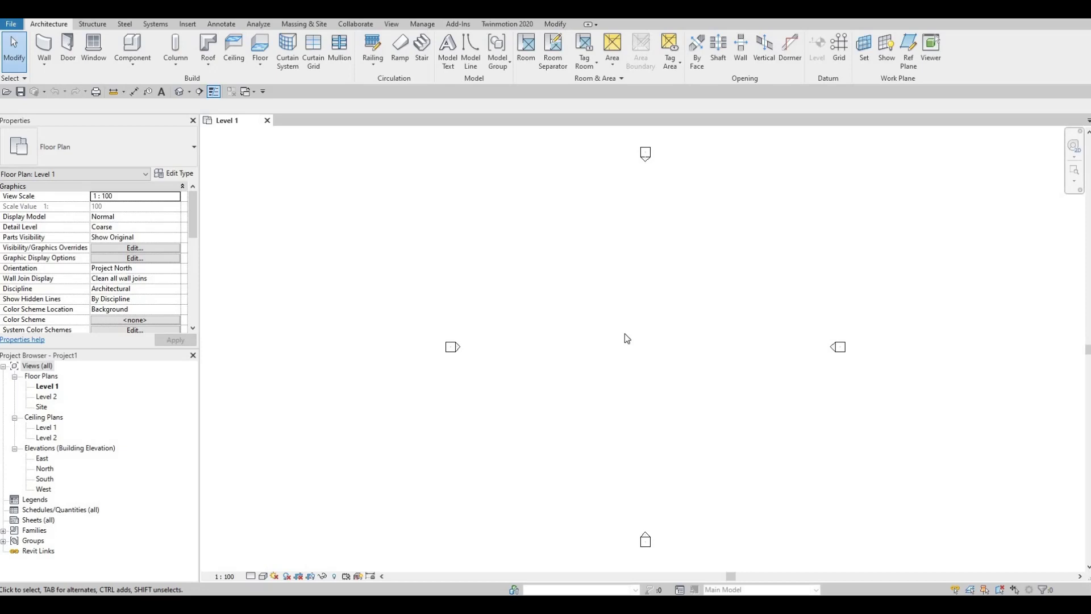
- Review the project units for the Common discipline and accept the existing formats
key(u)
key(n)
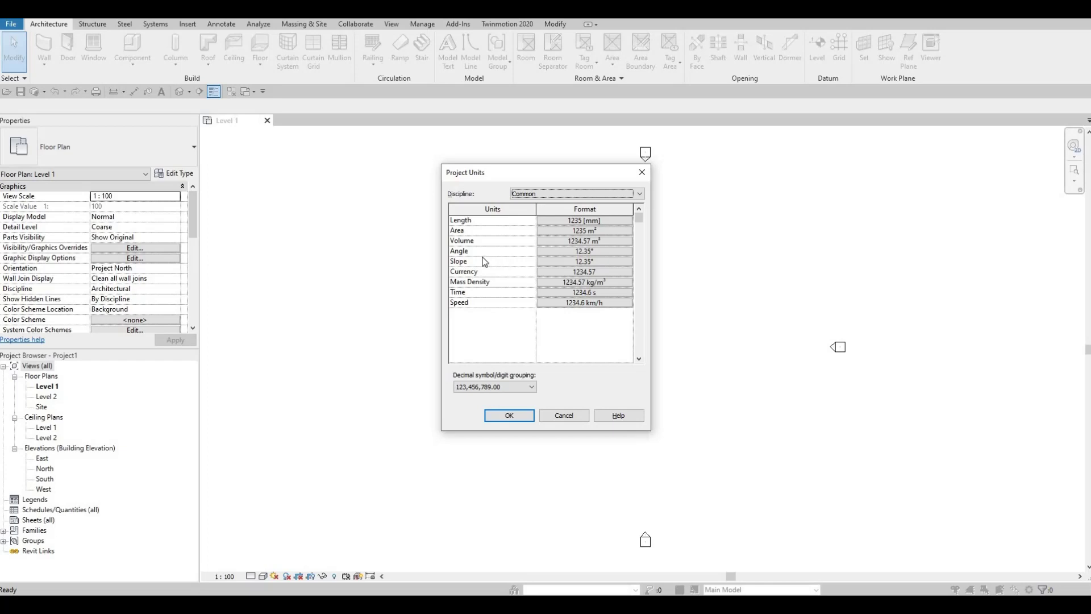
key(Return)
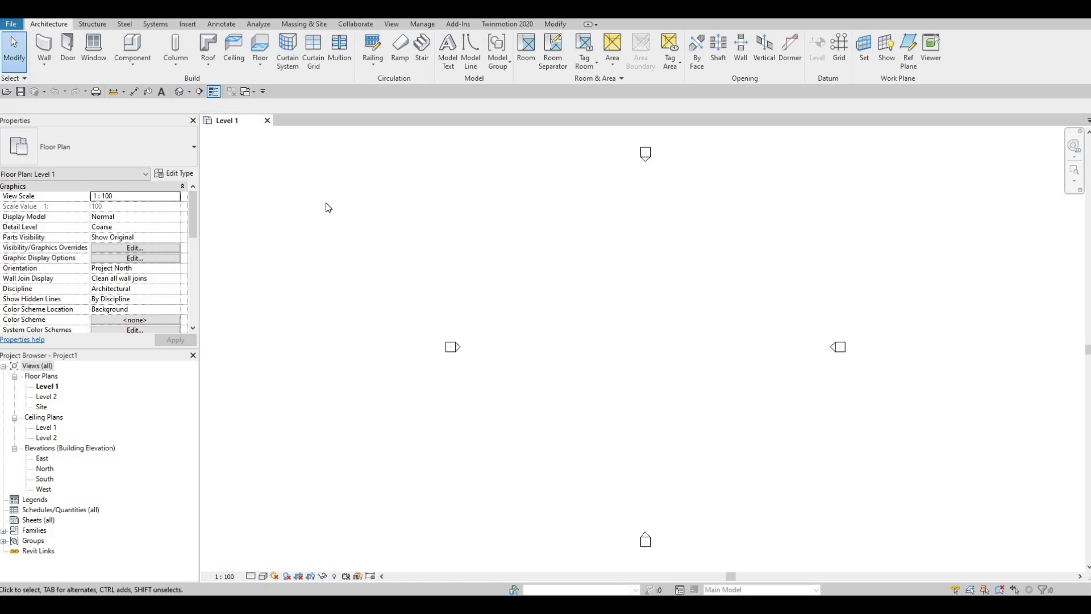
- Save the project as House in the Revit File folder with the maximum backups set to 5
click(21, 92)
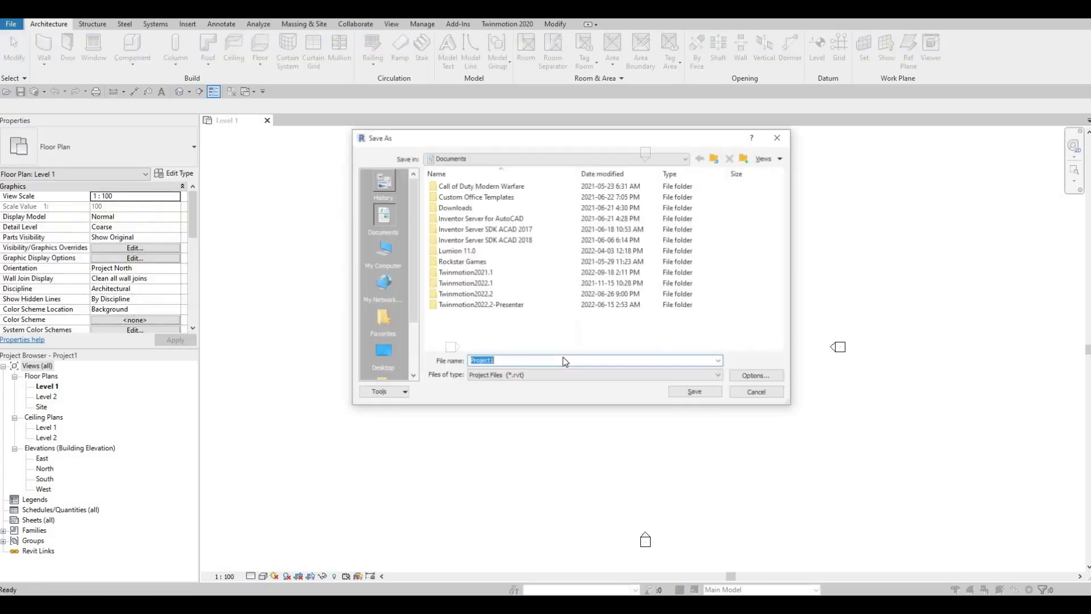
key(F1)
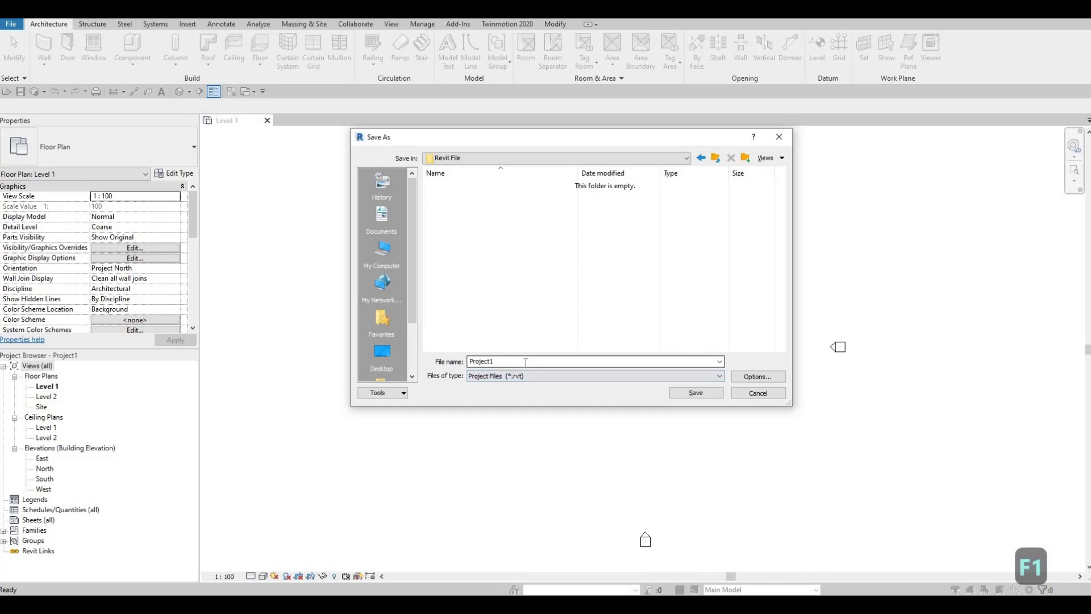
double_click(526, 362)
text(House)
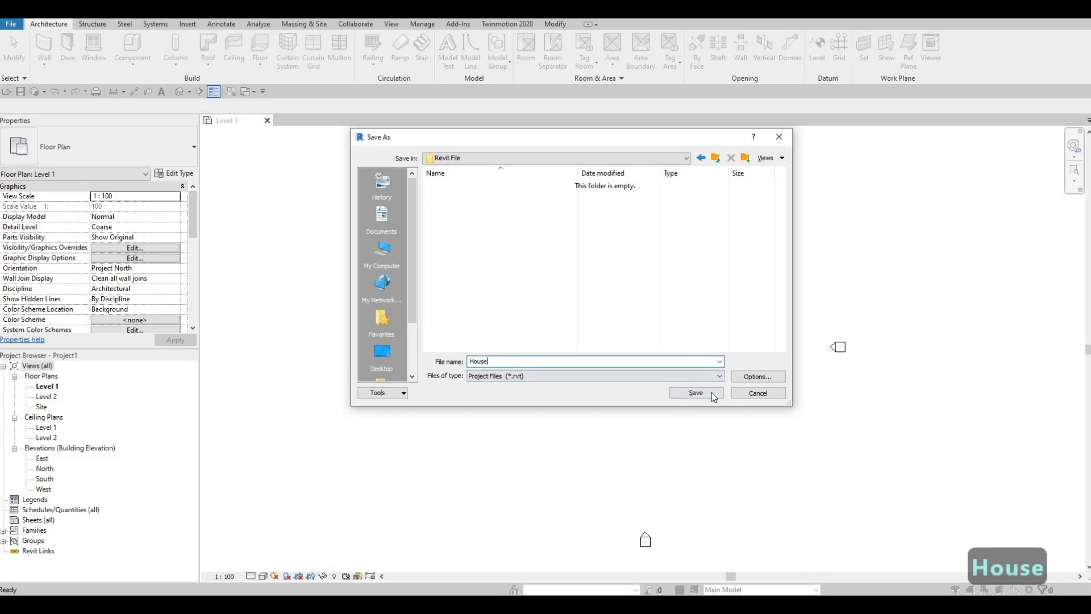
click(752, 379)
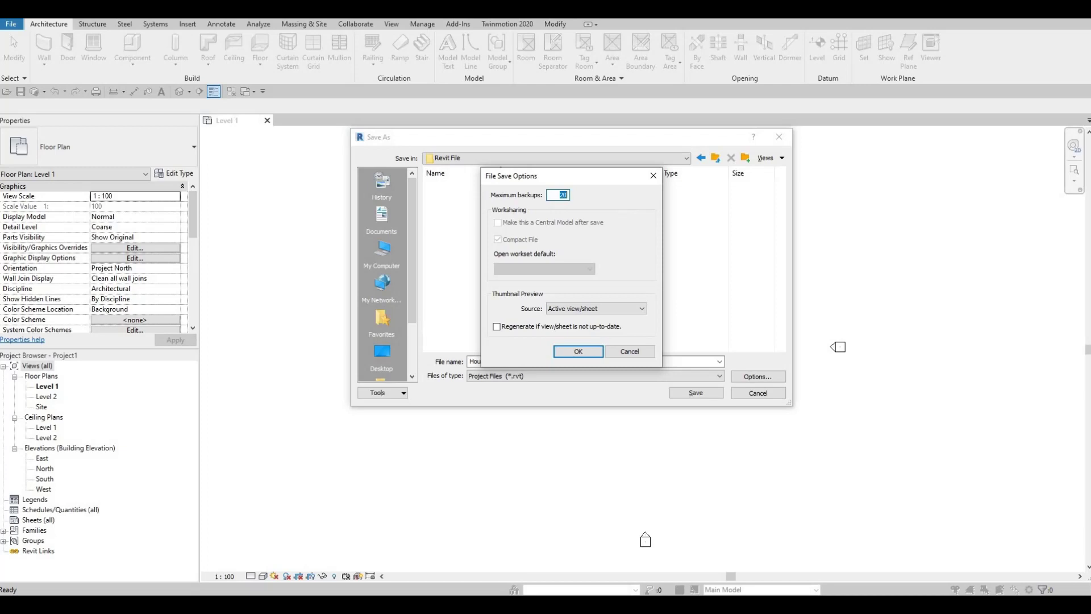
text(5)
click(577, 353)
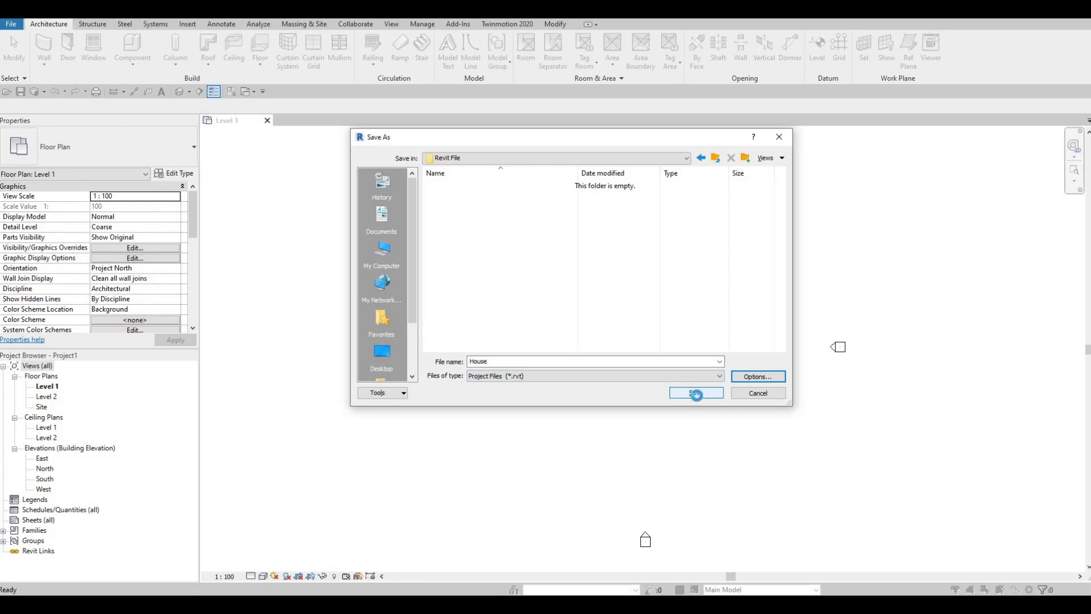
click(698, 398)
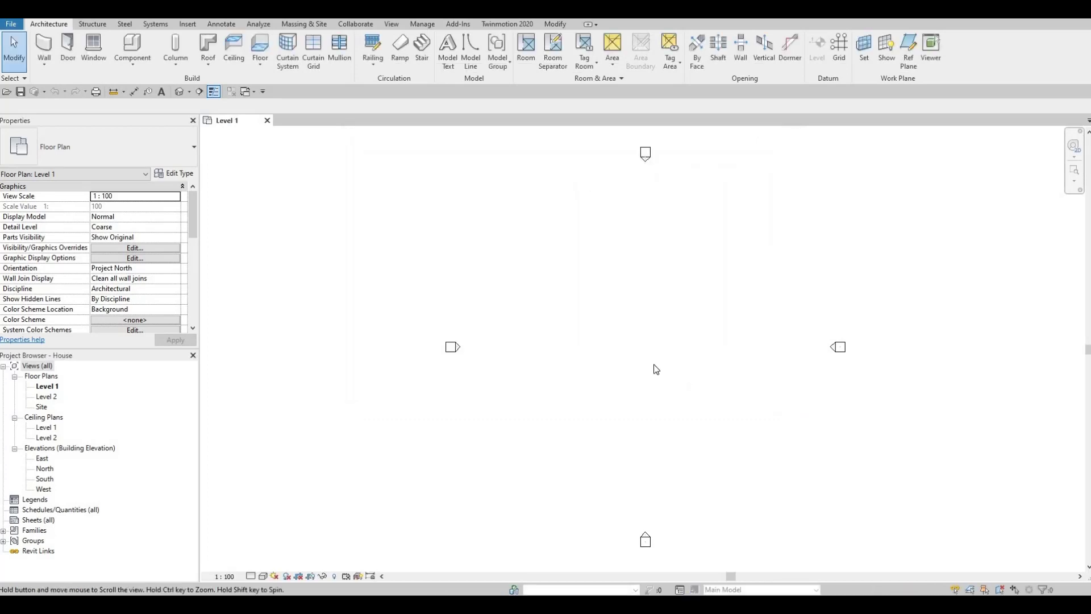
- Draw a vertical grid line upward between the four elevation markers, slightly left of their centre, and end the Grid command
middle_drag(674, 370, 653, 368)
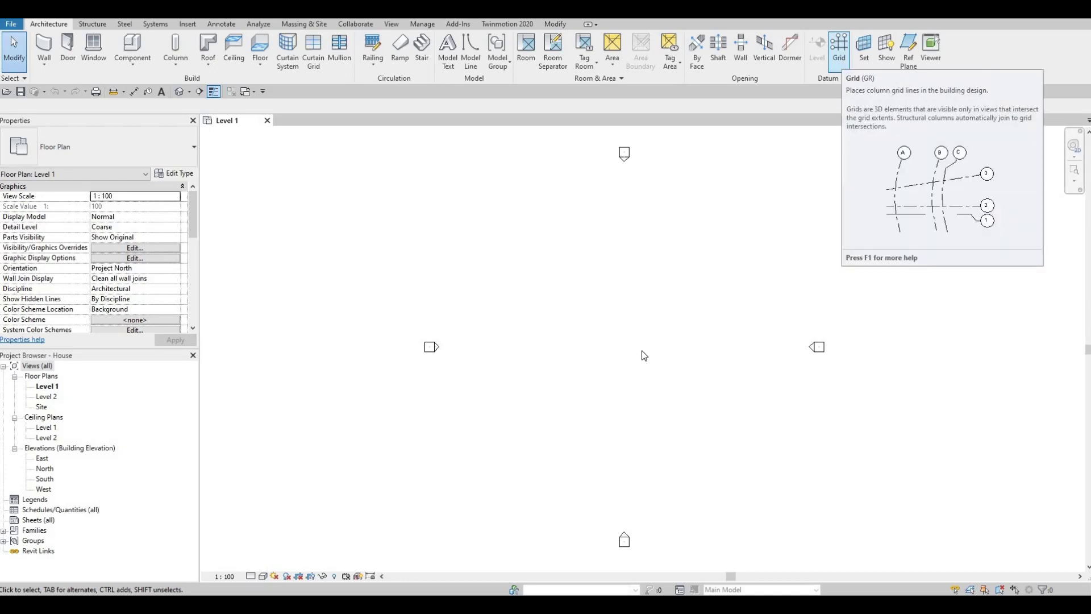
key(g)
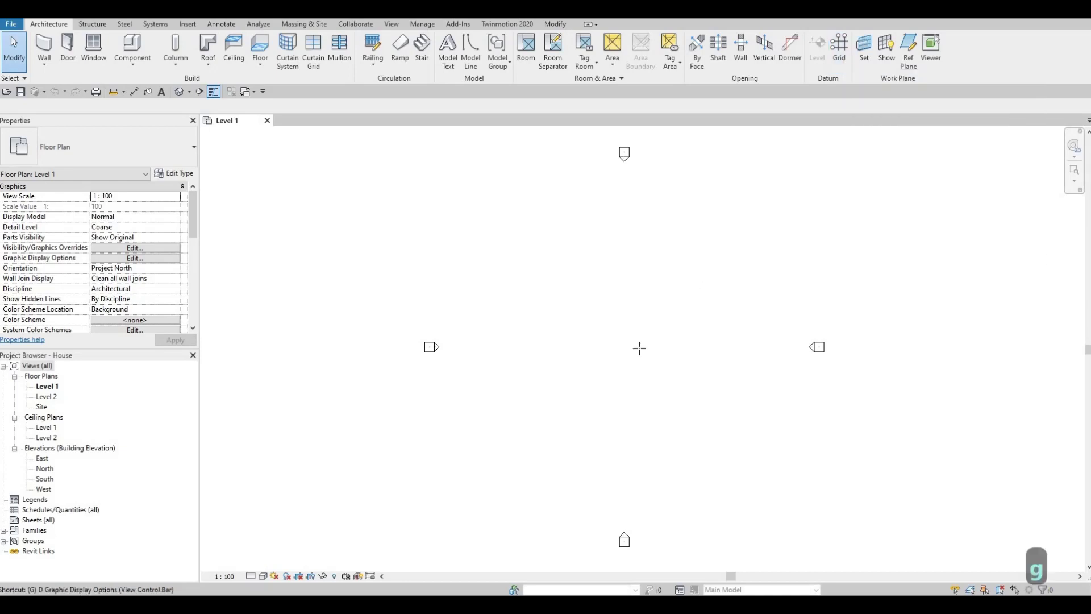
key(r)
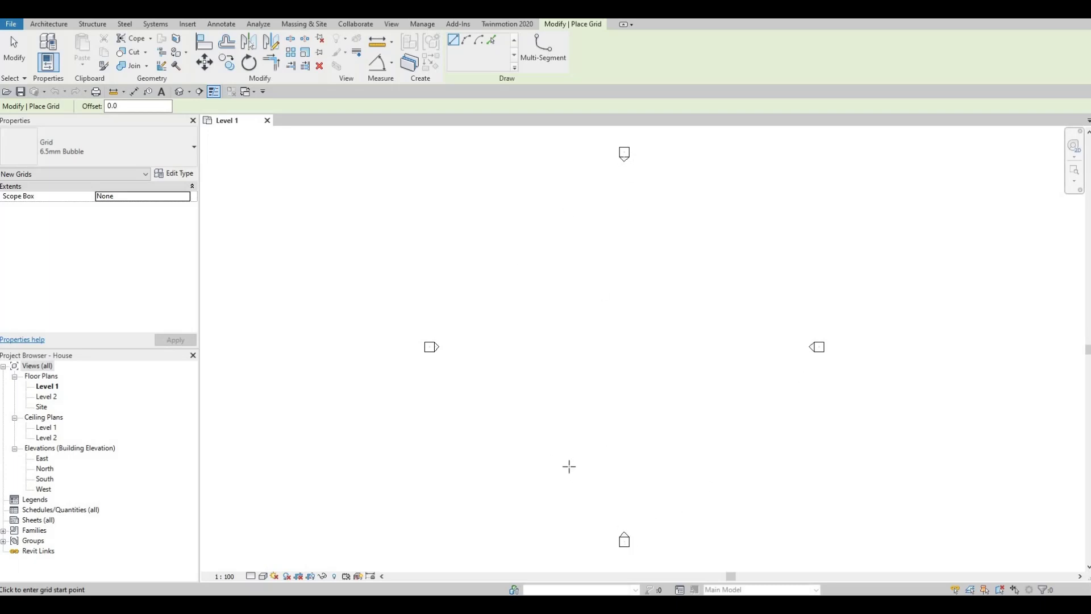
click(569, 467)
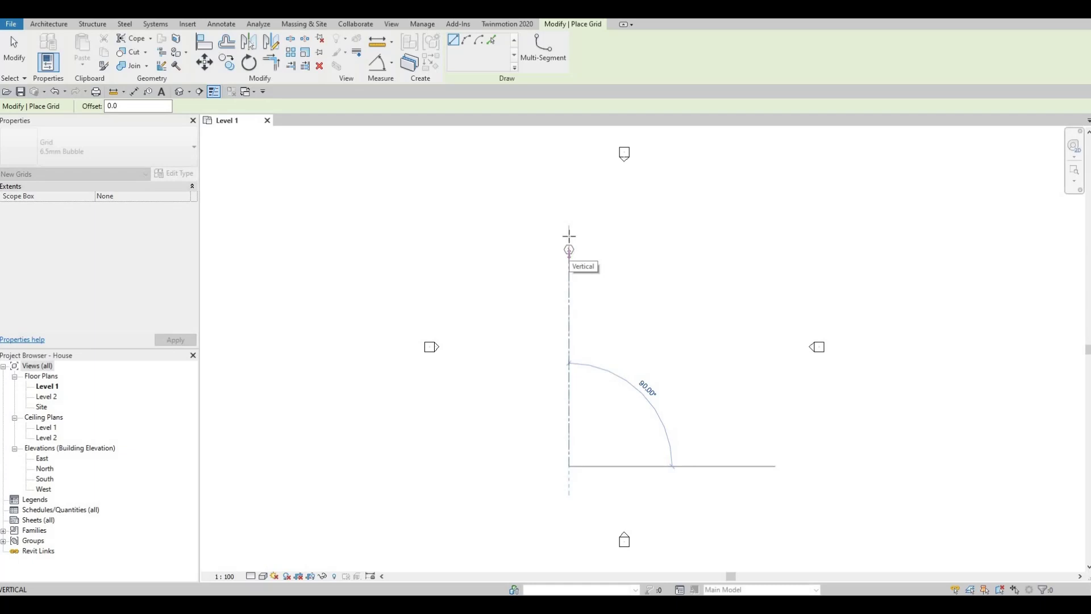
click(569, 233)
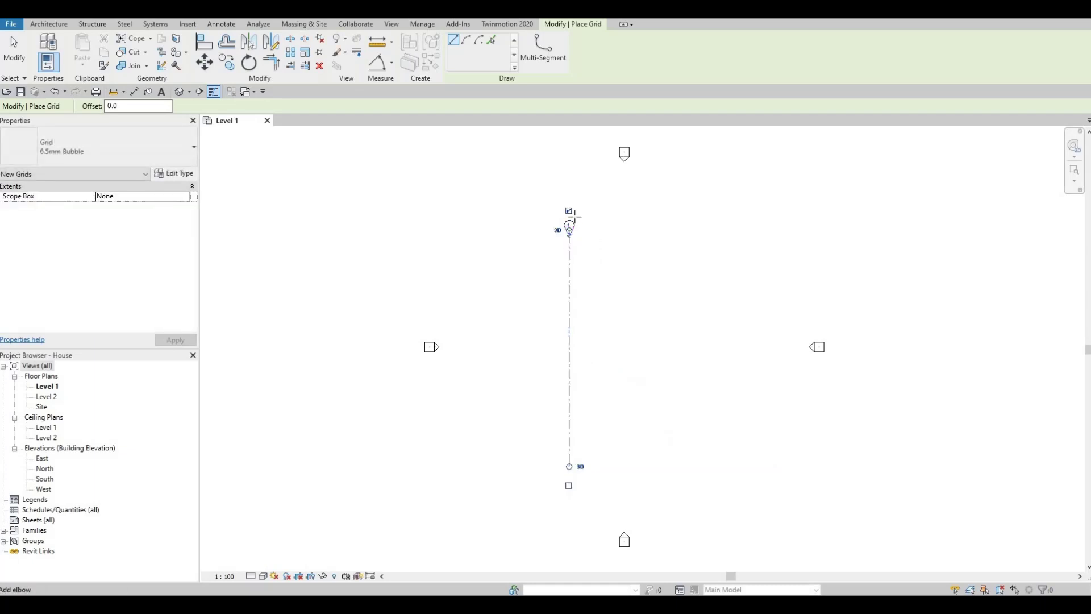
scroll(566, 233, up, 5)
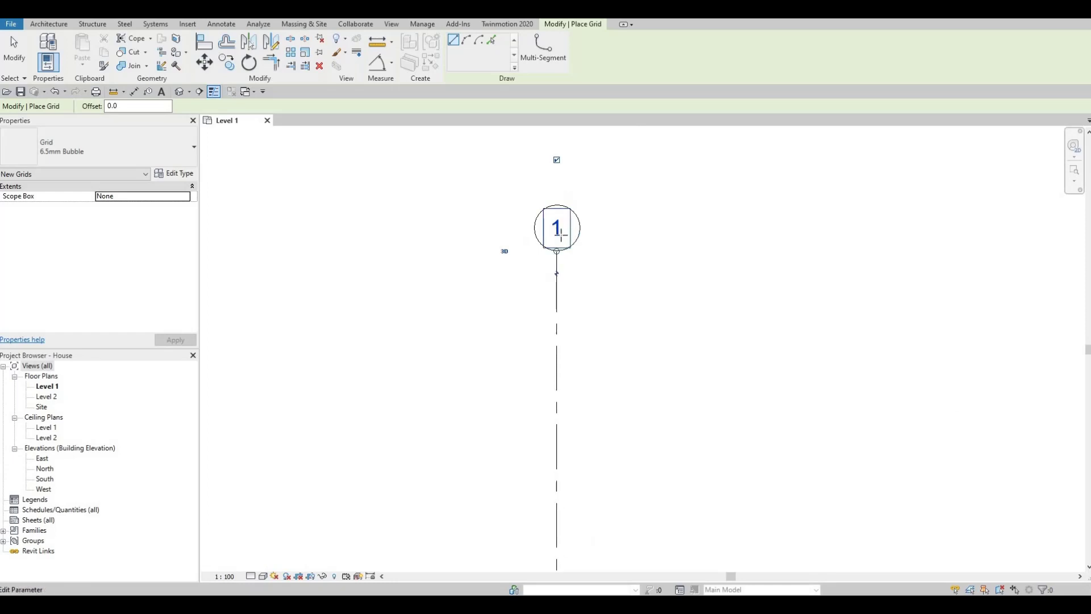
scroll(559, 233, down, 4)
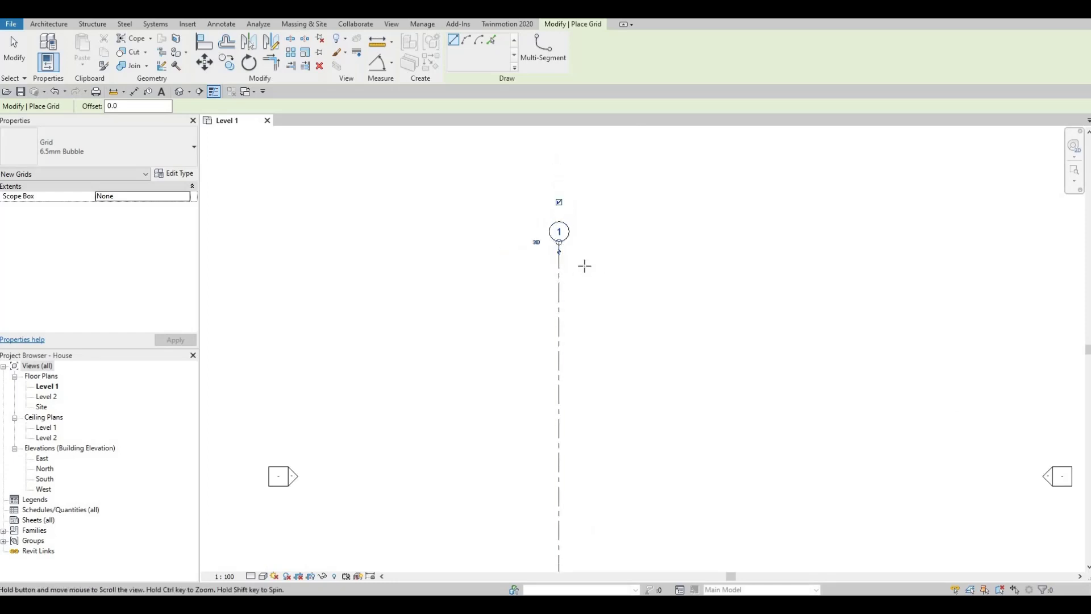
scroll(584, 264, down, 2)
key(Escape)
key(Escape)
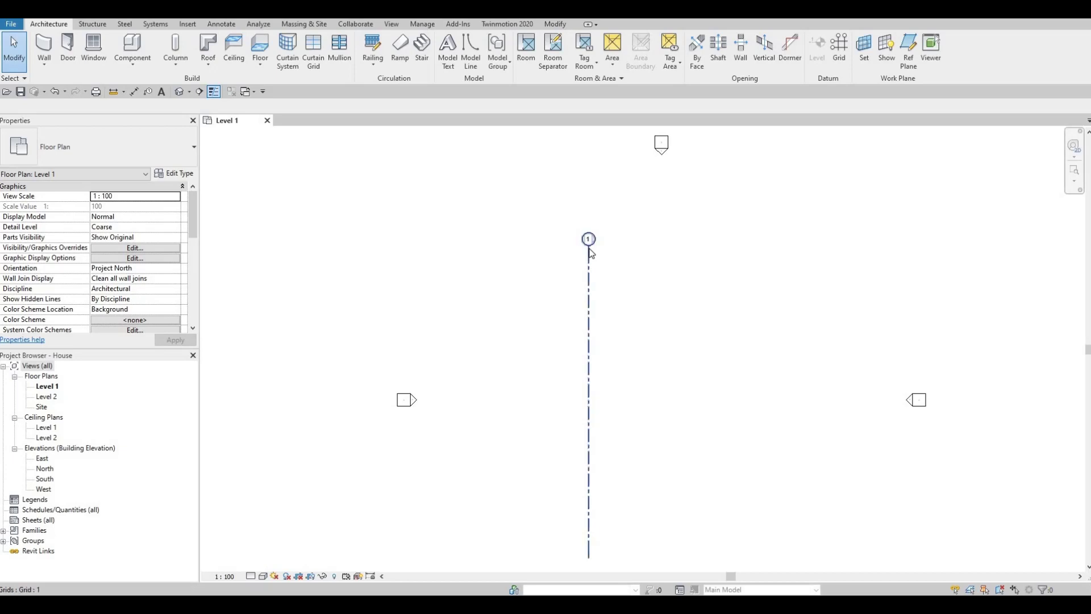
- Copy grid 1 horizontally to the right by 4970 mm with multiple copies enabled
click(587, 271)
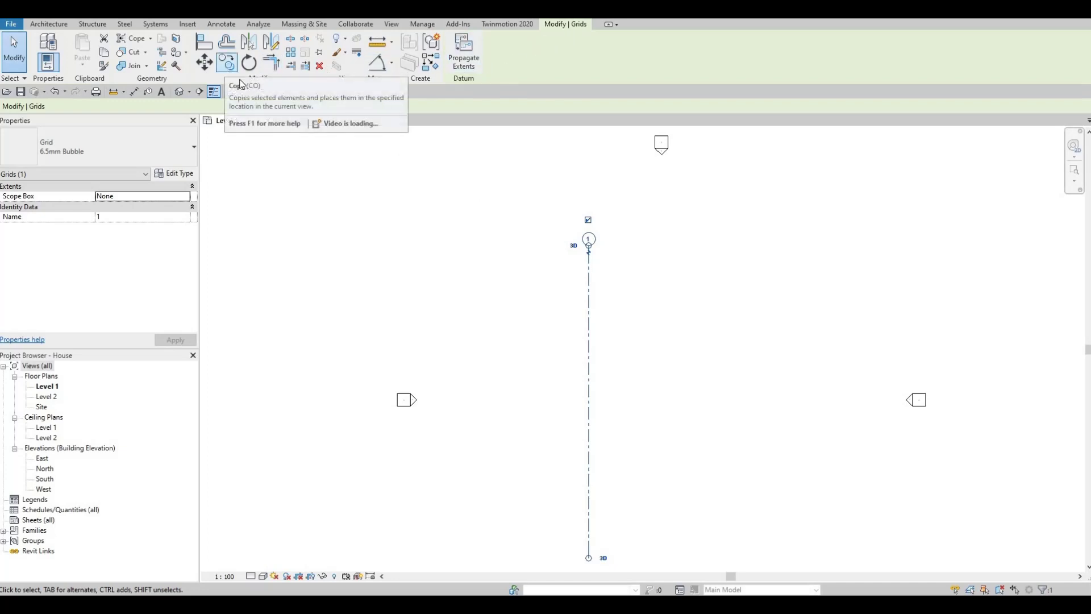
key(c)
key(o)
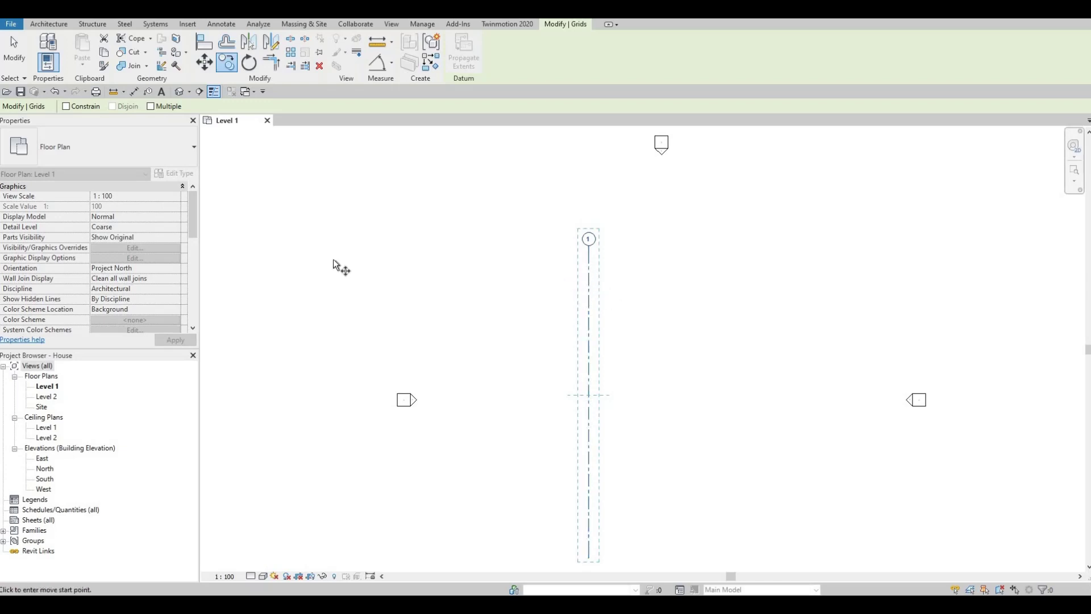
click(151, 106)
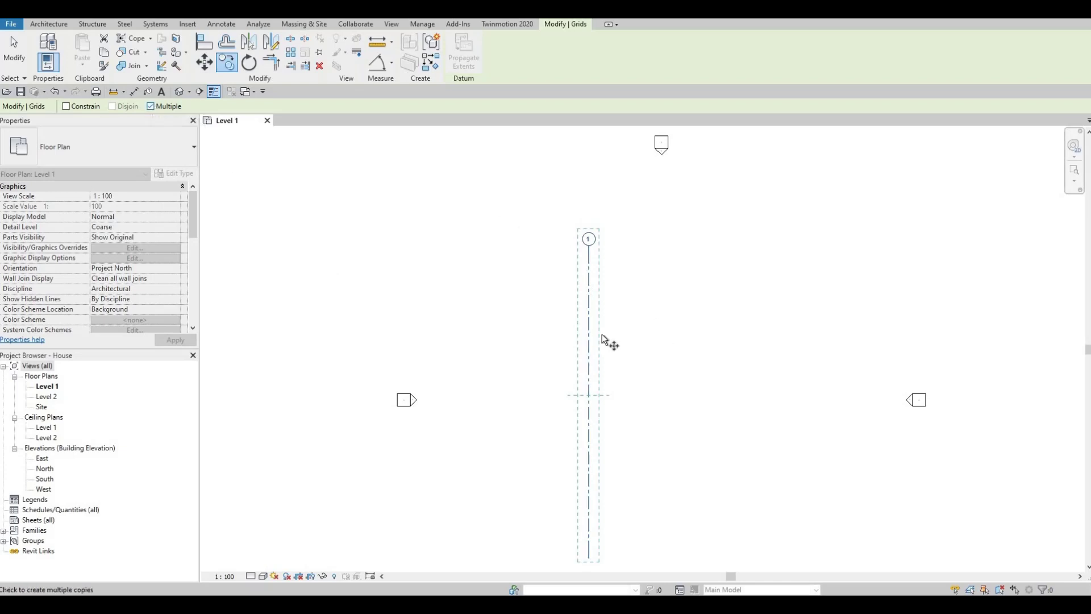
click(589, 267)
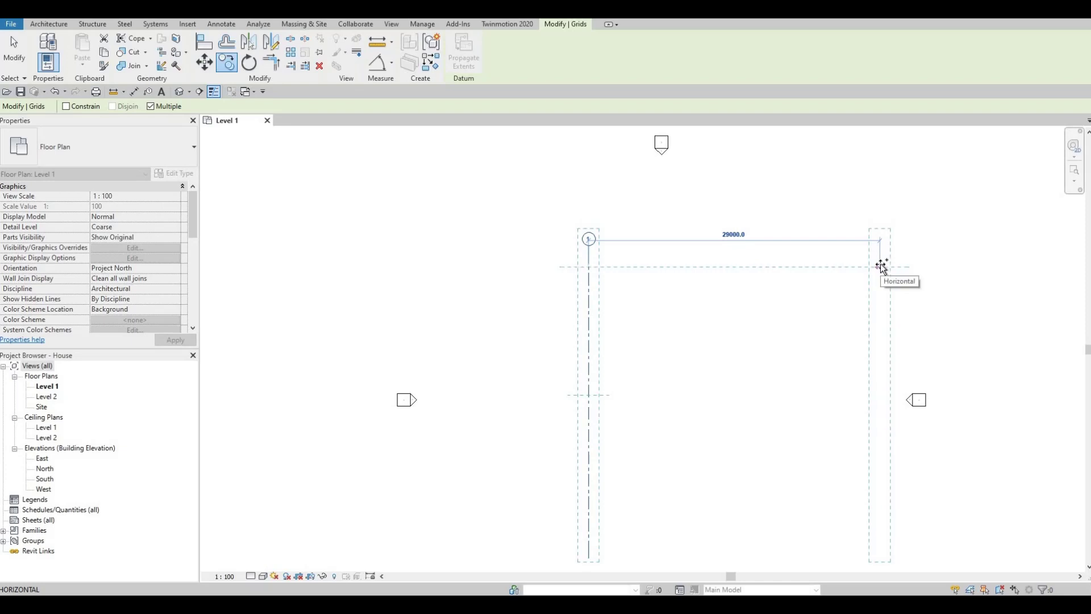
text(49)
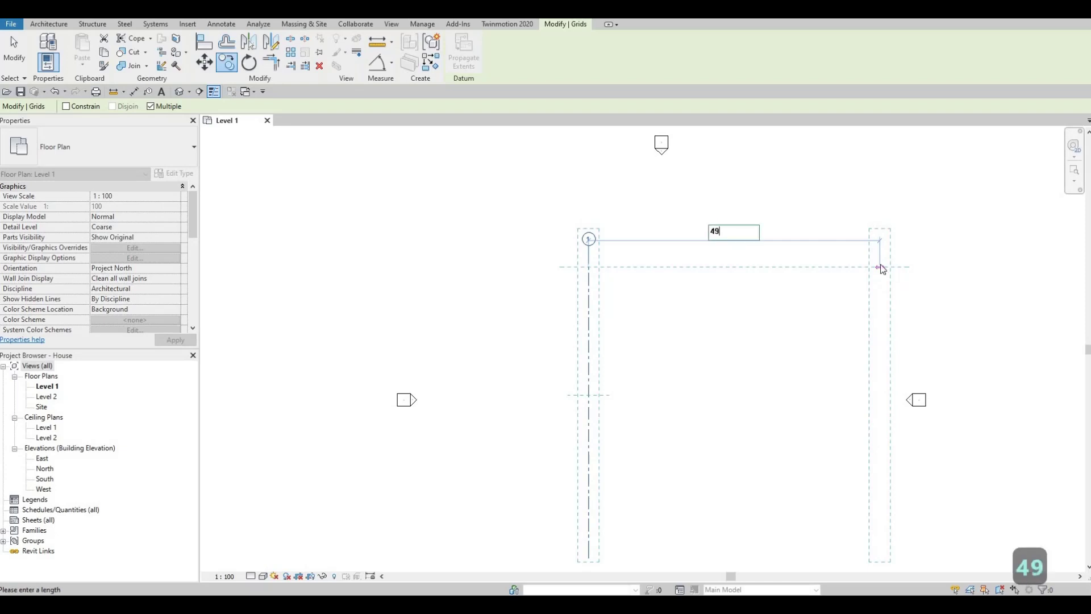
text(70)
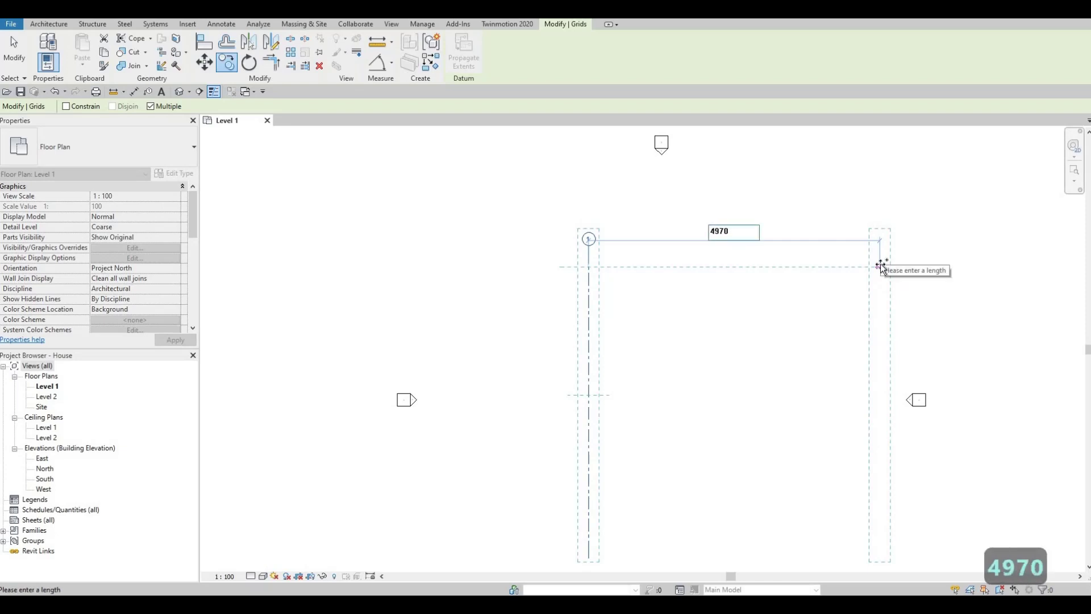
key(Return)
- Place two more vertical grid copies to the right, spaced 2000 mm and 4830 mm from each preceding grid
text(2)
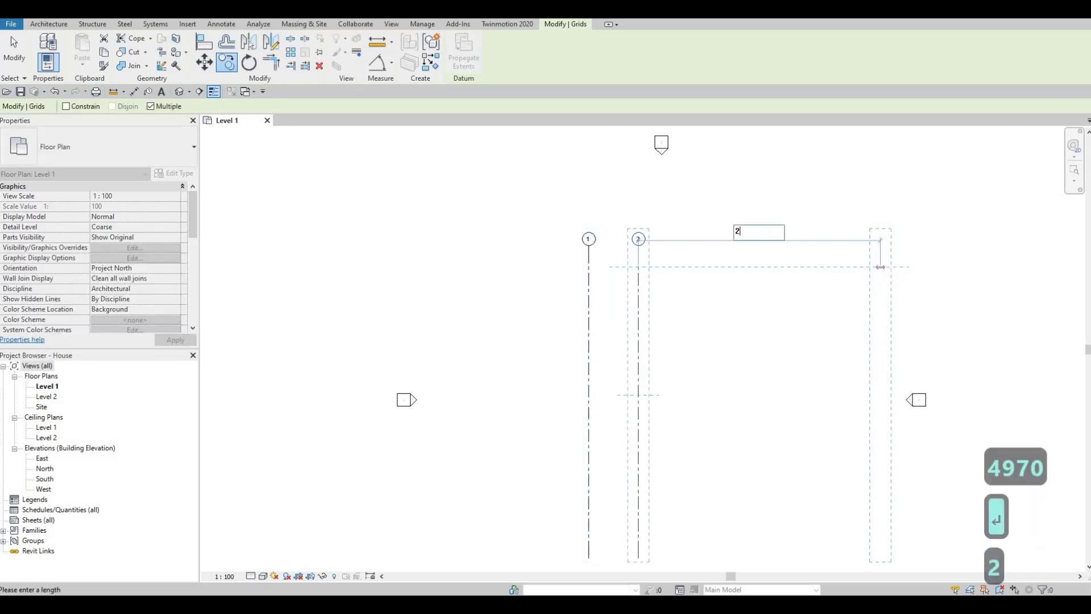
text(000)
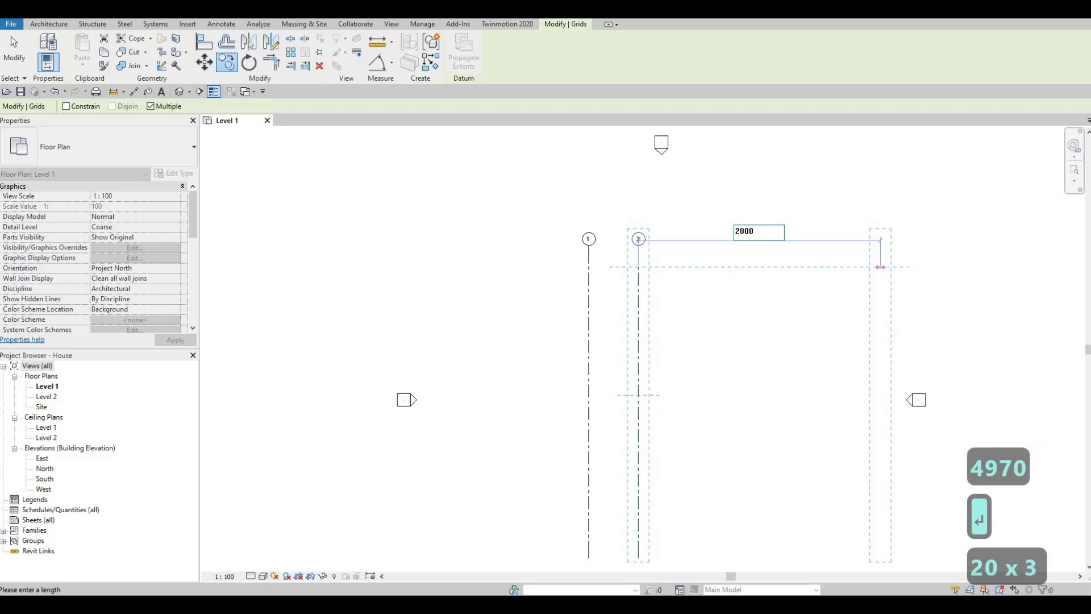
key(Return)
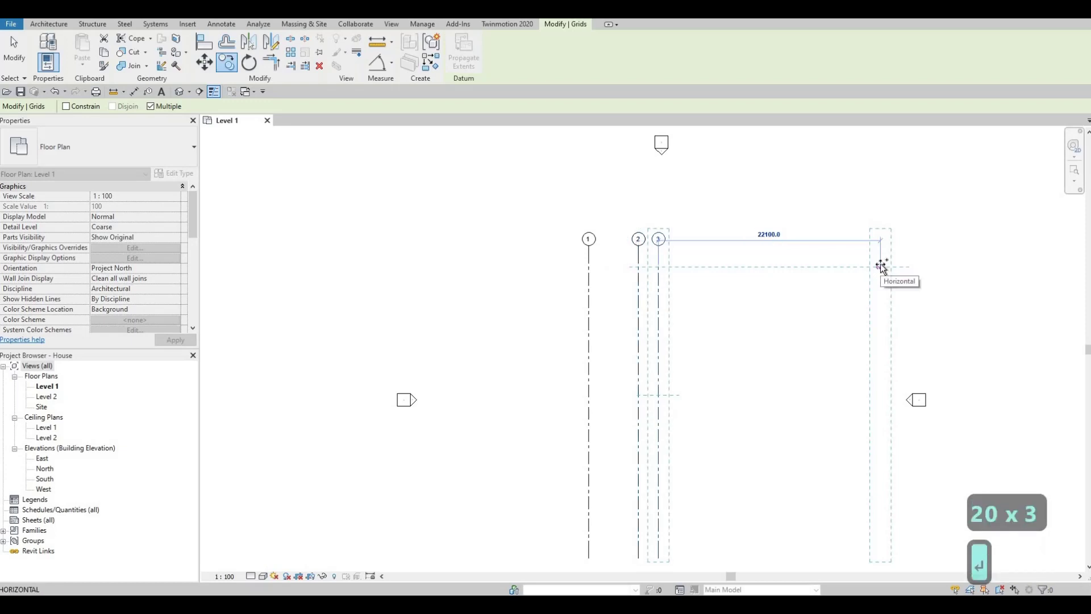
text(48)
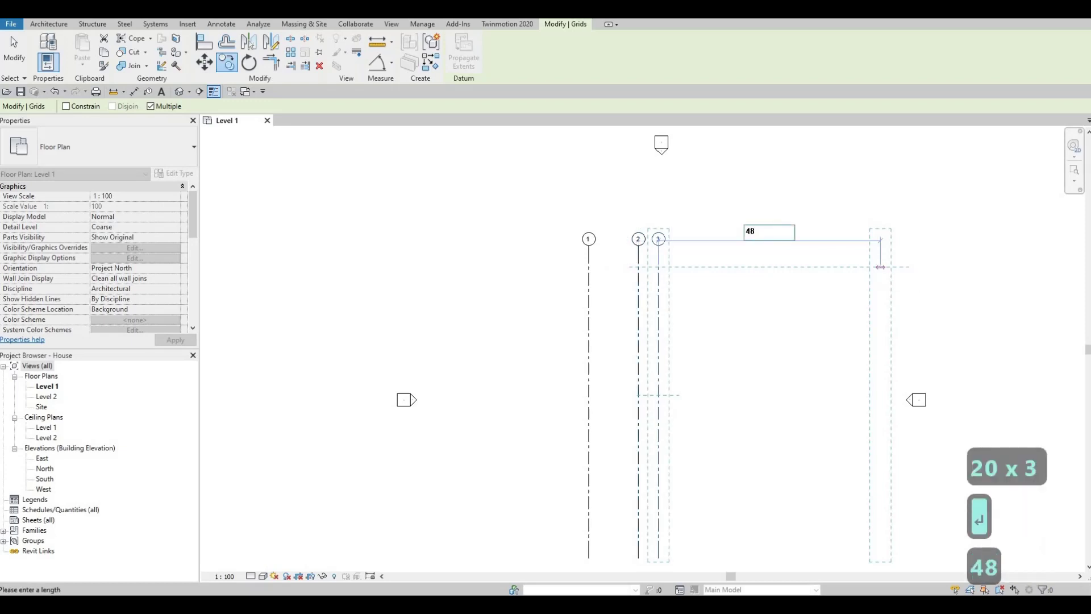
text(2)
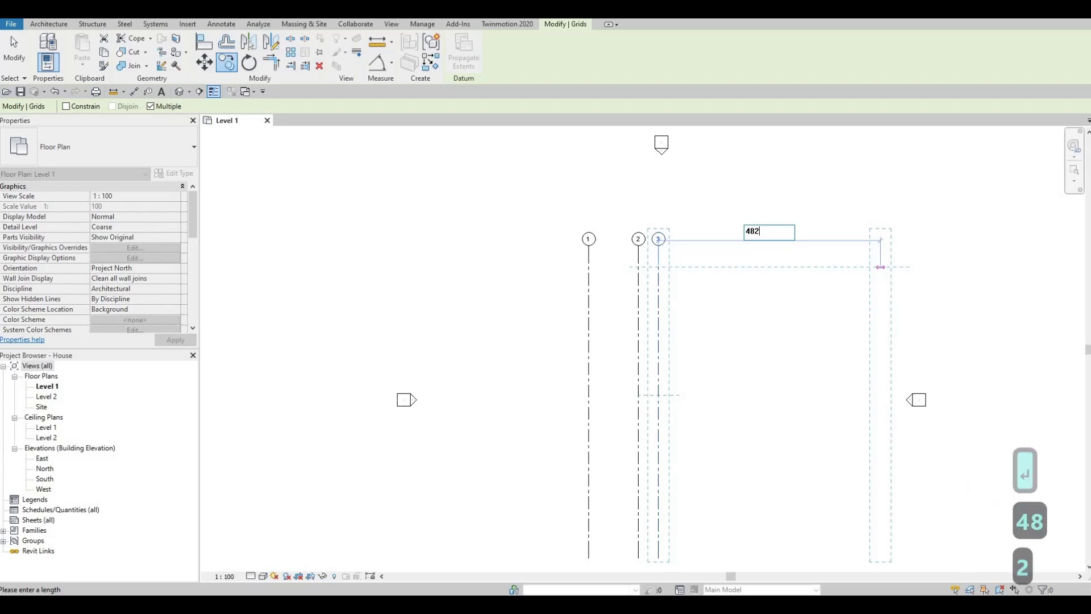
key(BackSpace)
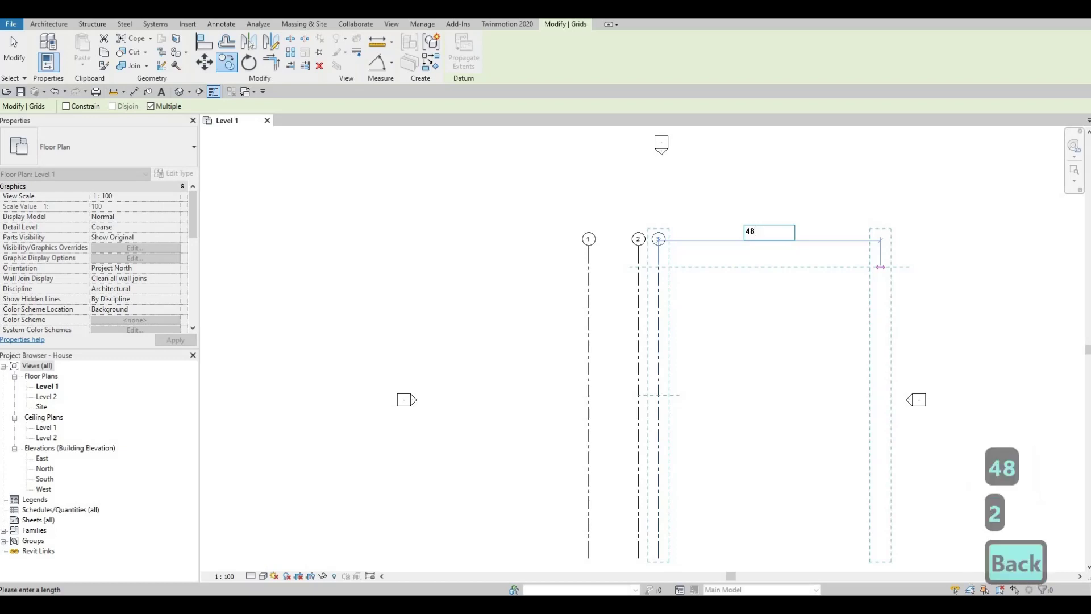
text(30)
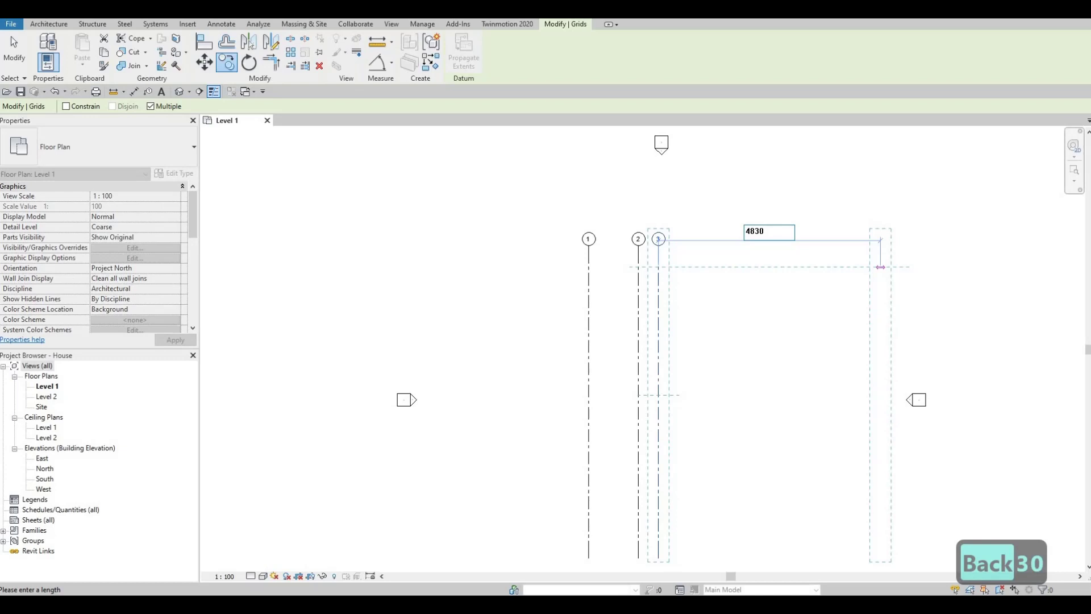
key(Return)
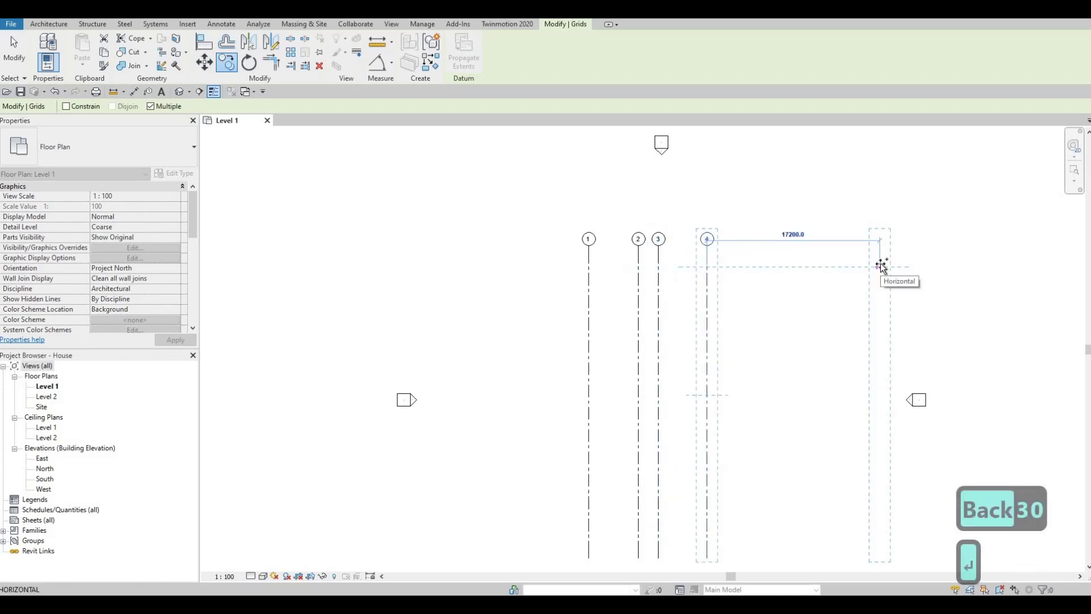
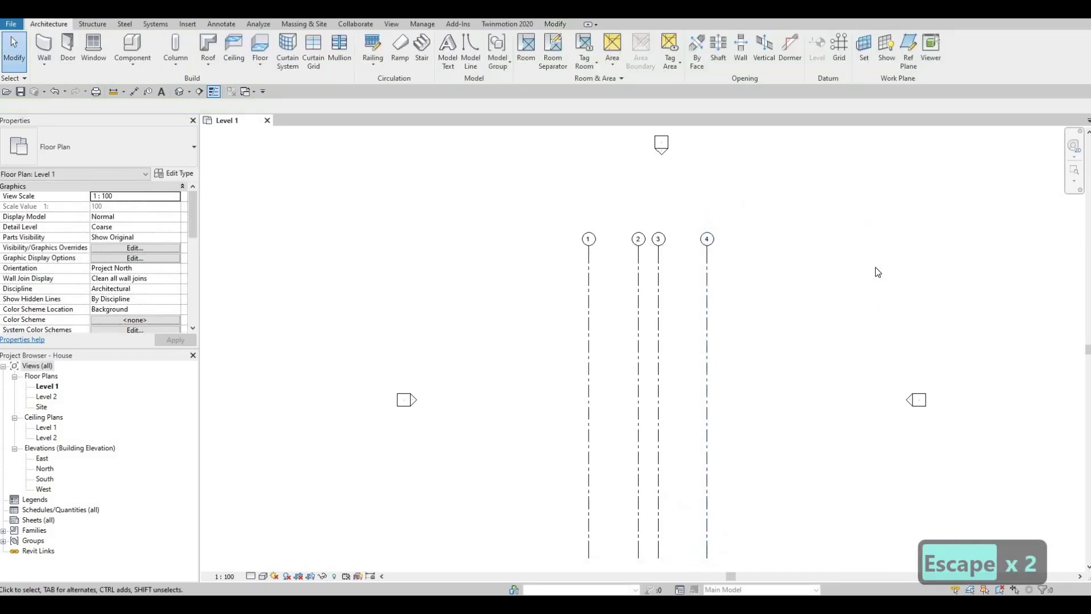
- Draw a horizontal grid line from right to left across the upper part of grids 1 to 4 and end the Grid command
scroll(790, 295, down, 2)
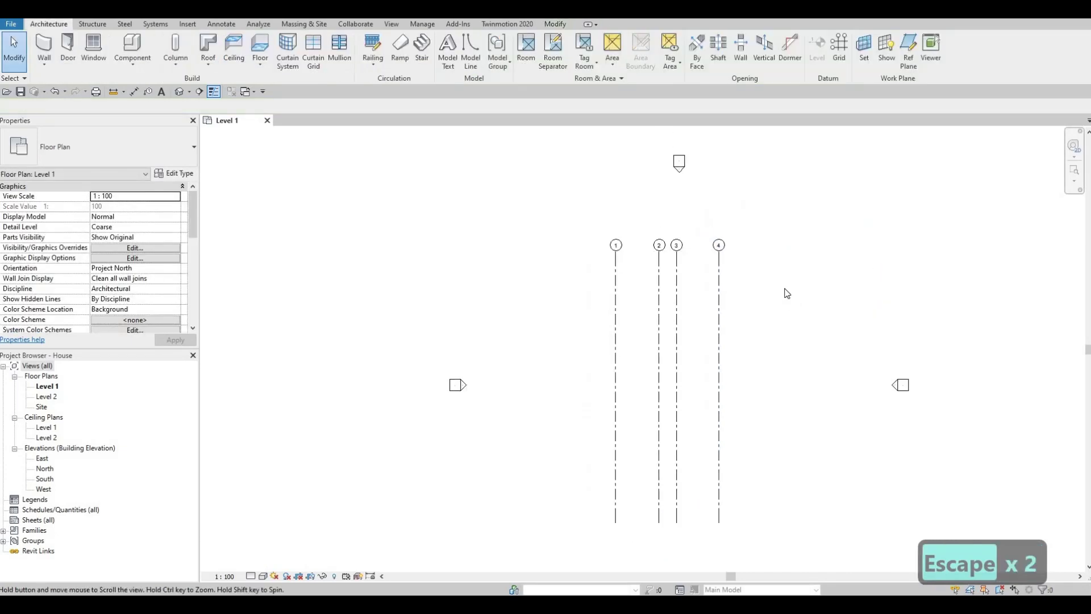
scroll(816, 289, up, 1)
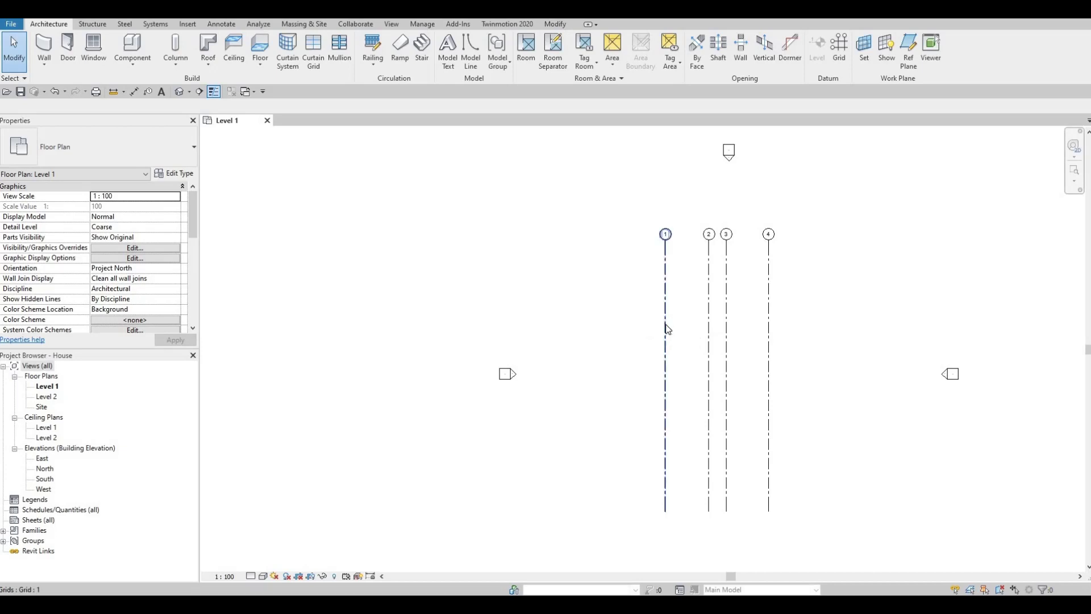
key(g)
key(r)
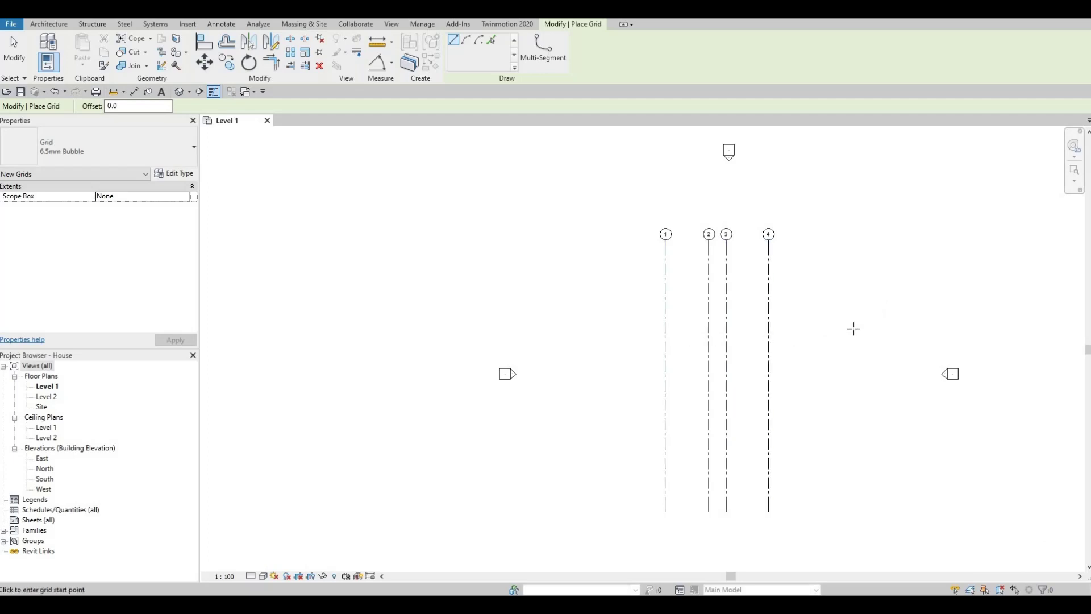
click(881, 328)
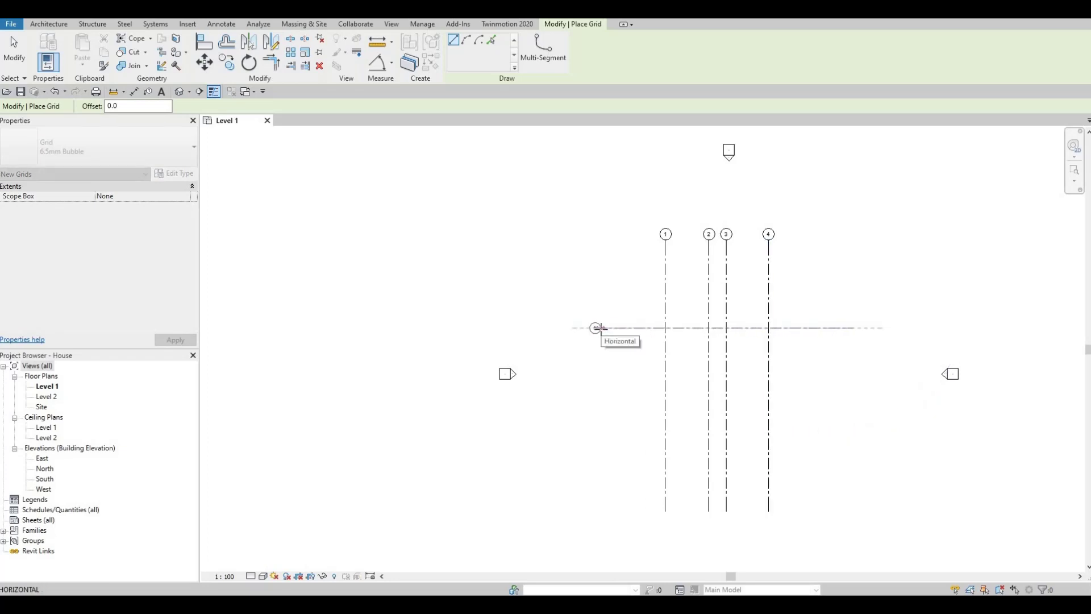
click(600, 423)
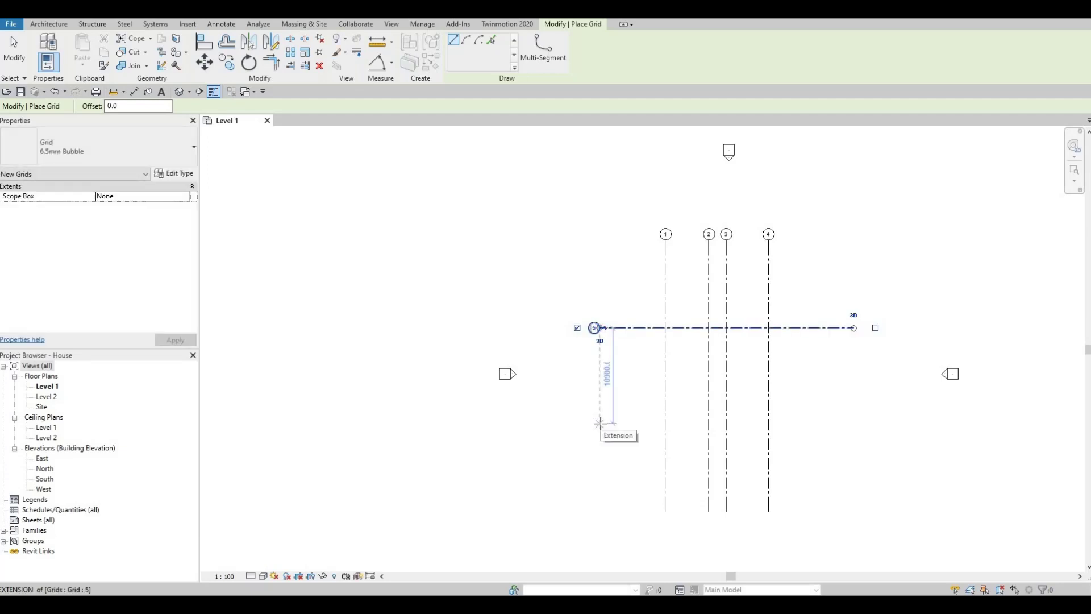
key(Escape)
key(Escape)
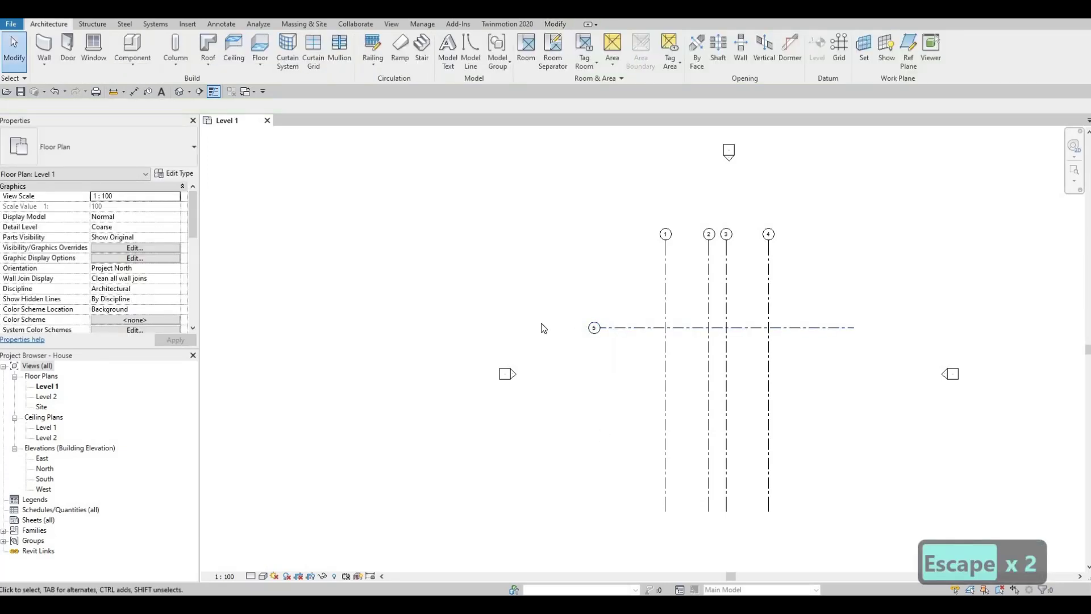
- Rename the horizontal grid line as A in its bubble and deselect it
scroll(603, 348, up, 3)
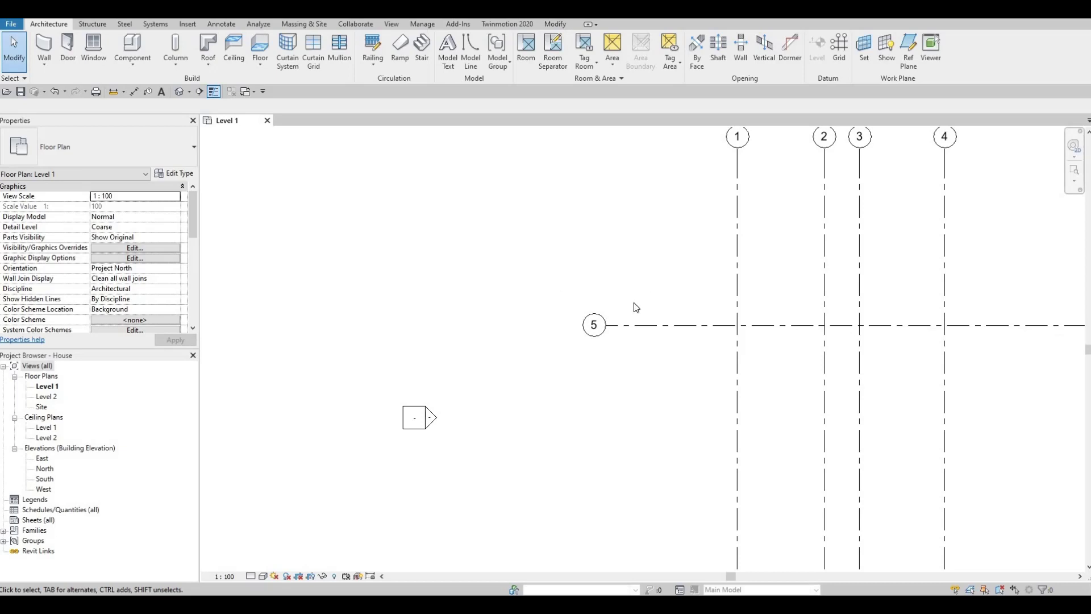
click(594, 334)
click(594, 329)
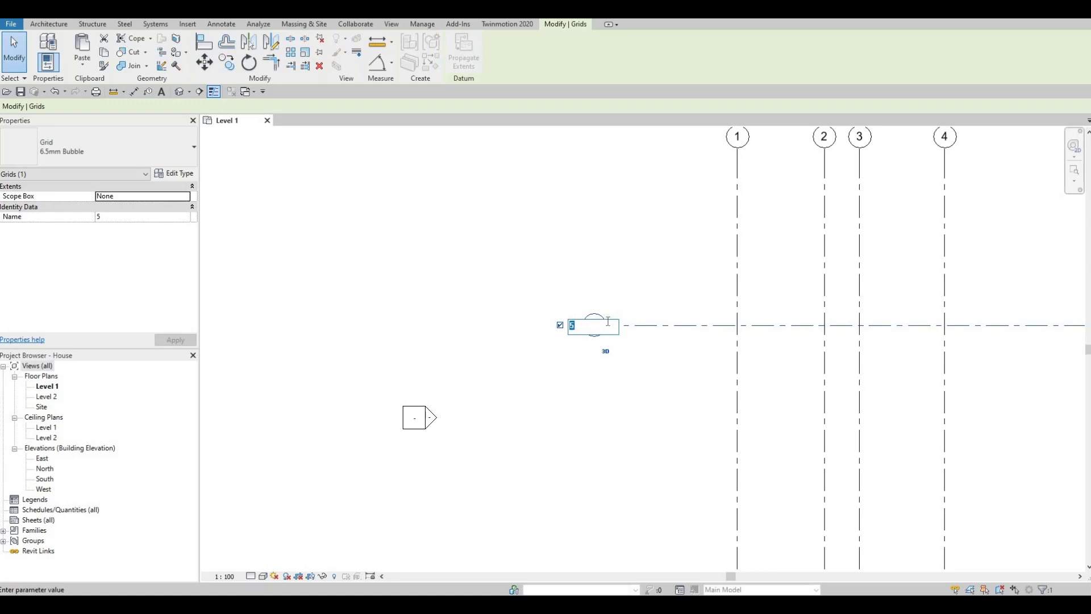
key(Caps_Lock)
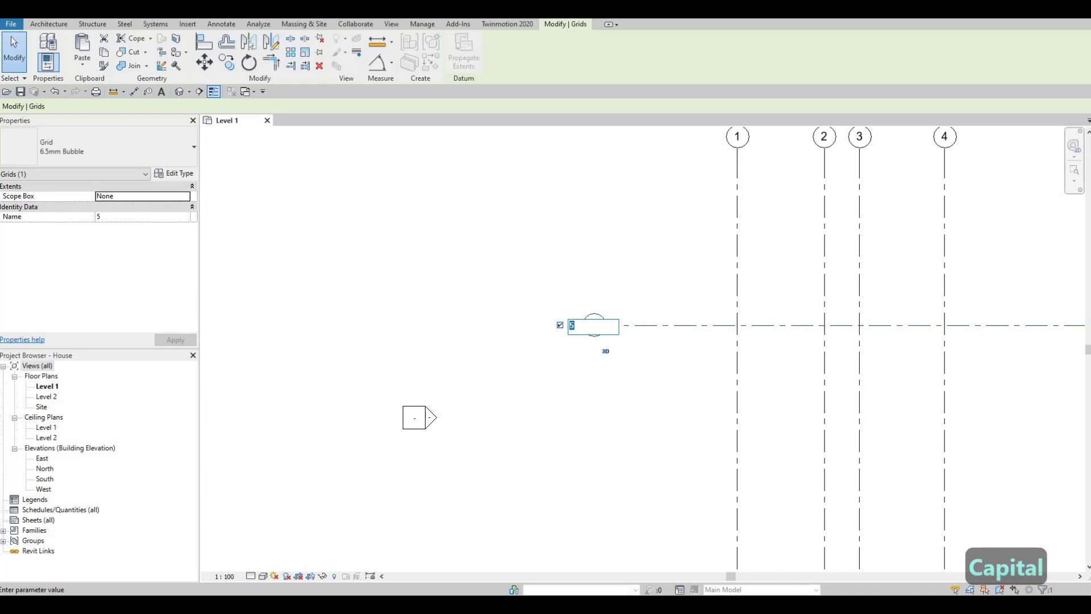
text(A)
key(Return)
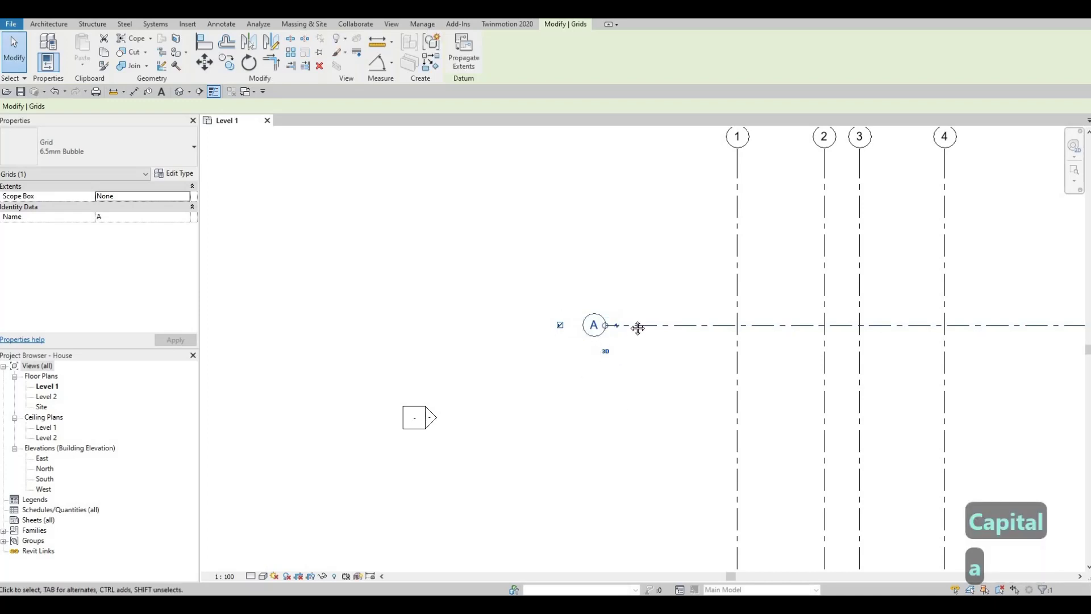
scroll(680, 285, down, 2)
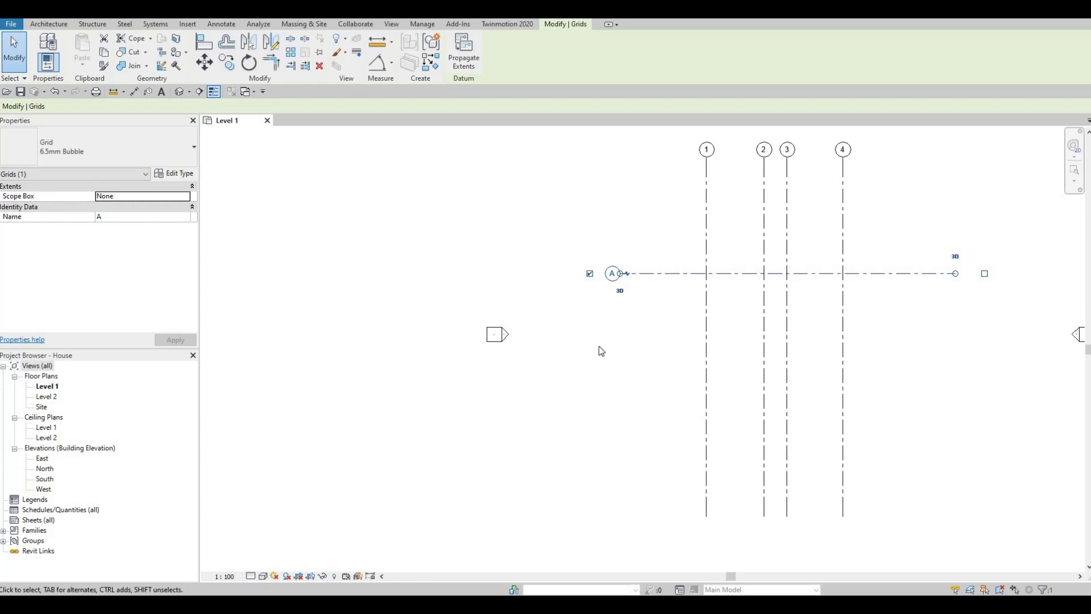
key(Escape)
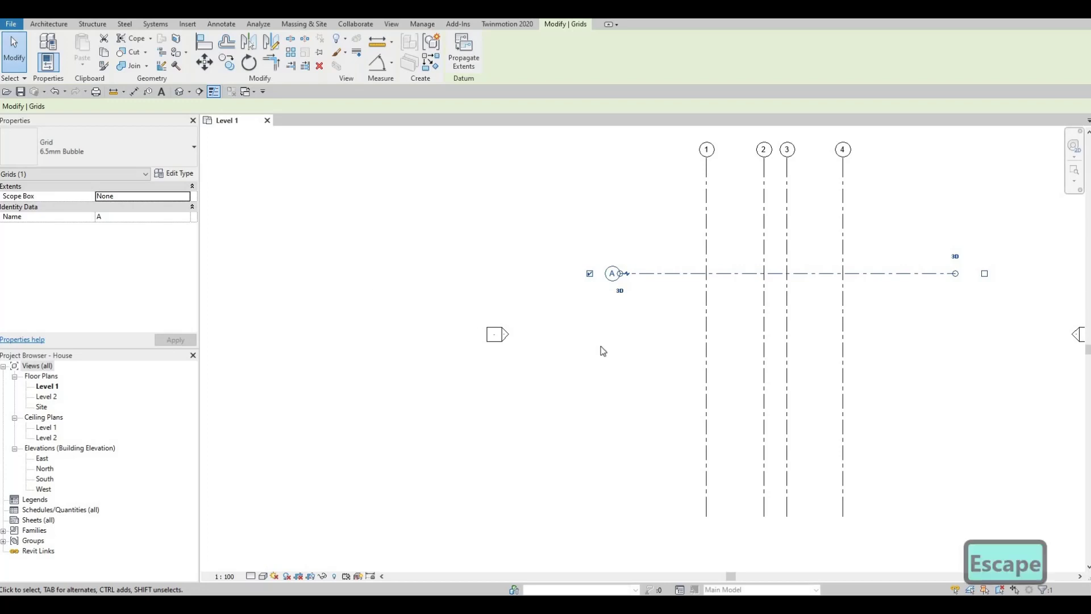
key(Escape)
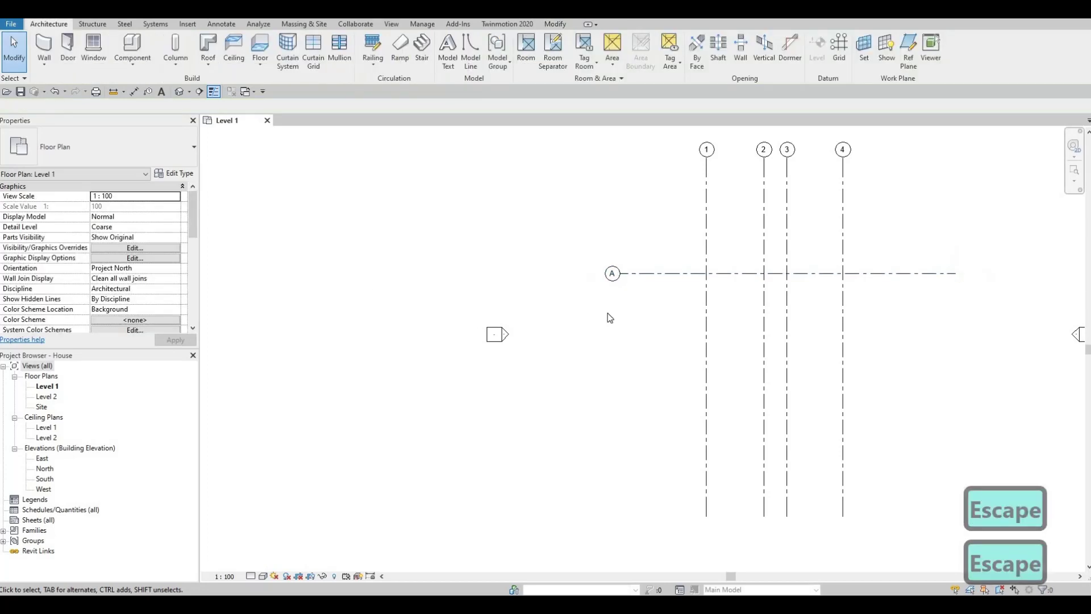
- Copy grid A vertically downward by 5300 mm with multiple copies enabled
click(646, 283)
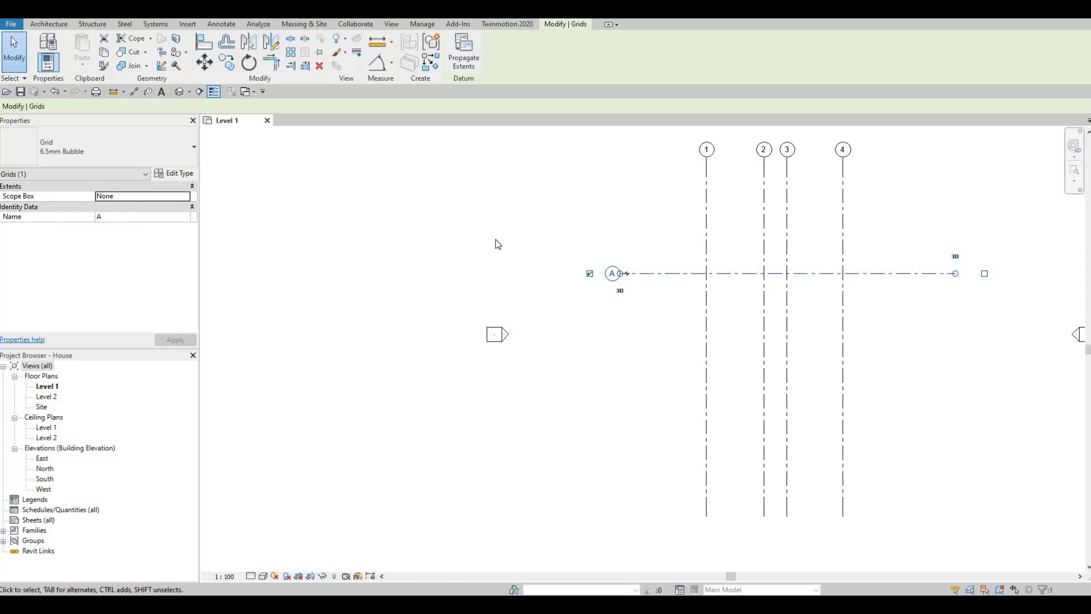
key(c)
key(o)
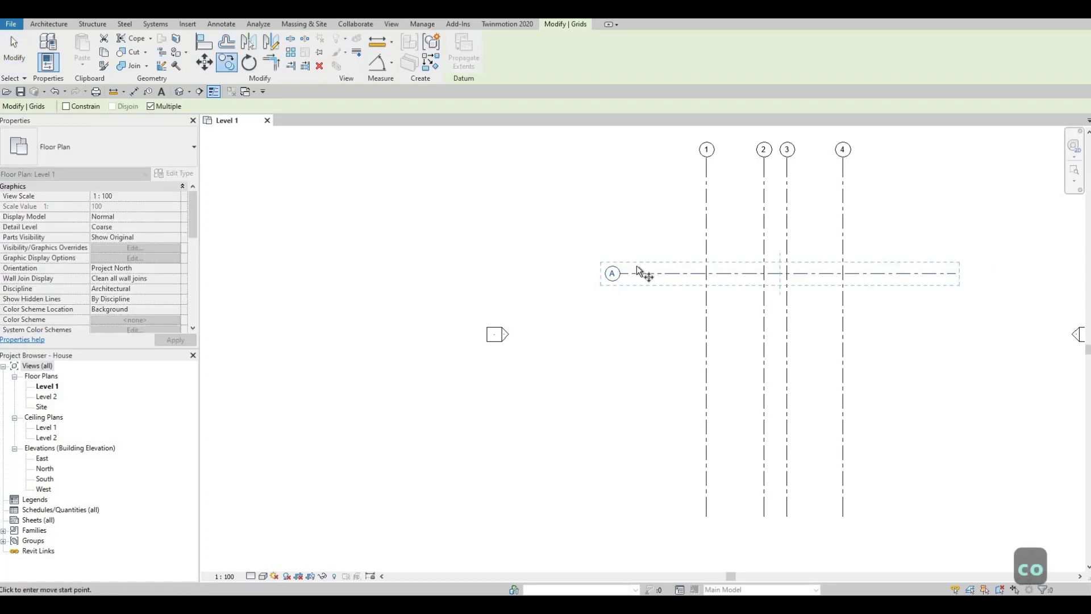
click(650, 273)
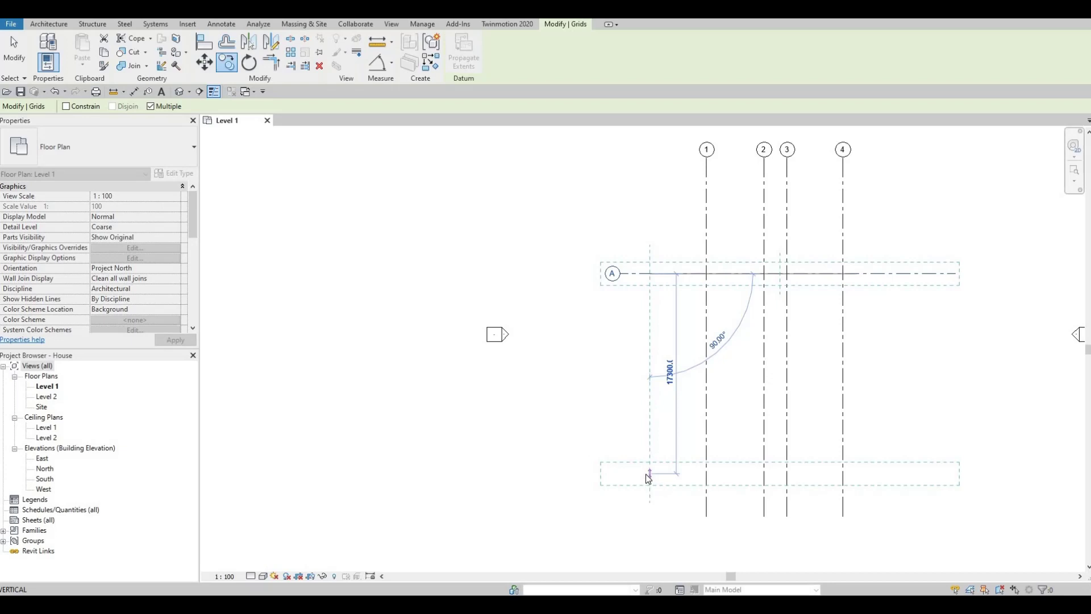
text(53)
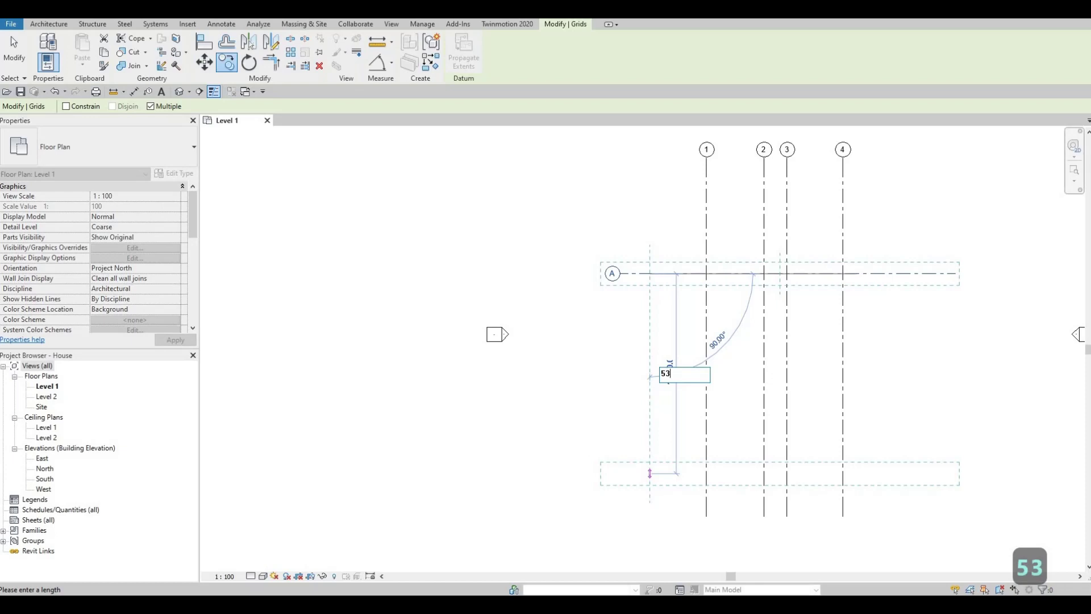
text(00)
key(Return)
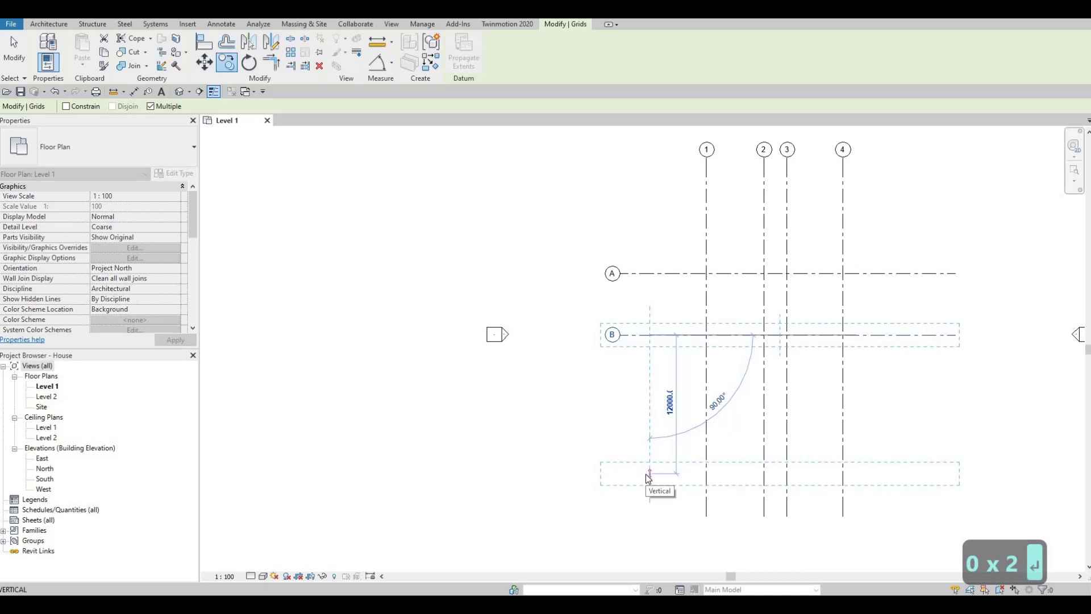
- Place two more horizontal grid copies downward, spaced 3970 mm and 5550 mm from each preceding grid, and end the Copy command
text(3970)
key(Return)
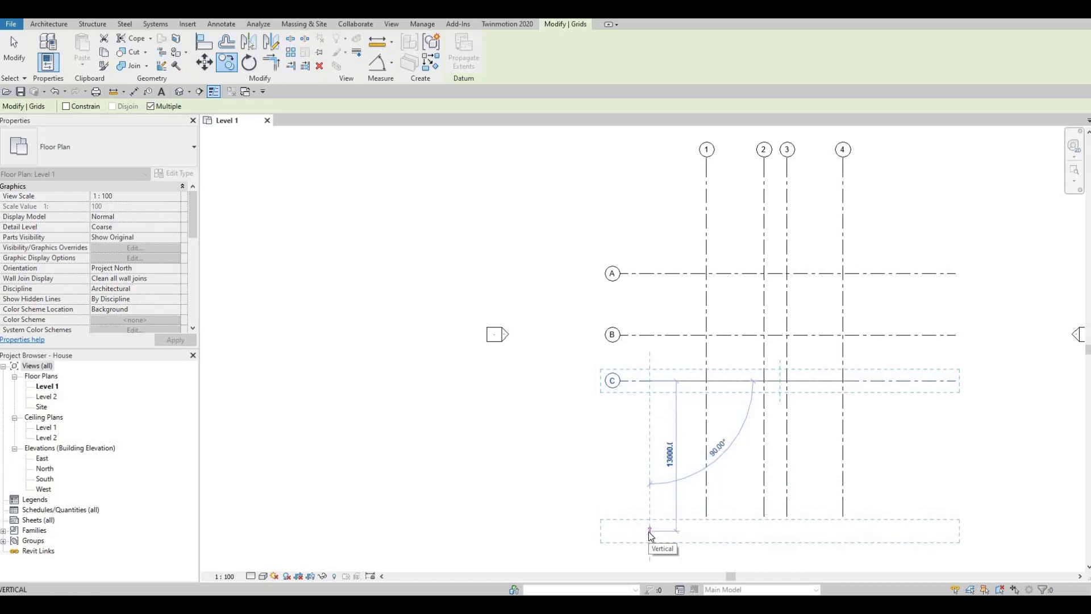
text(555)
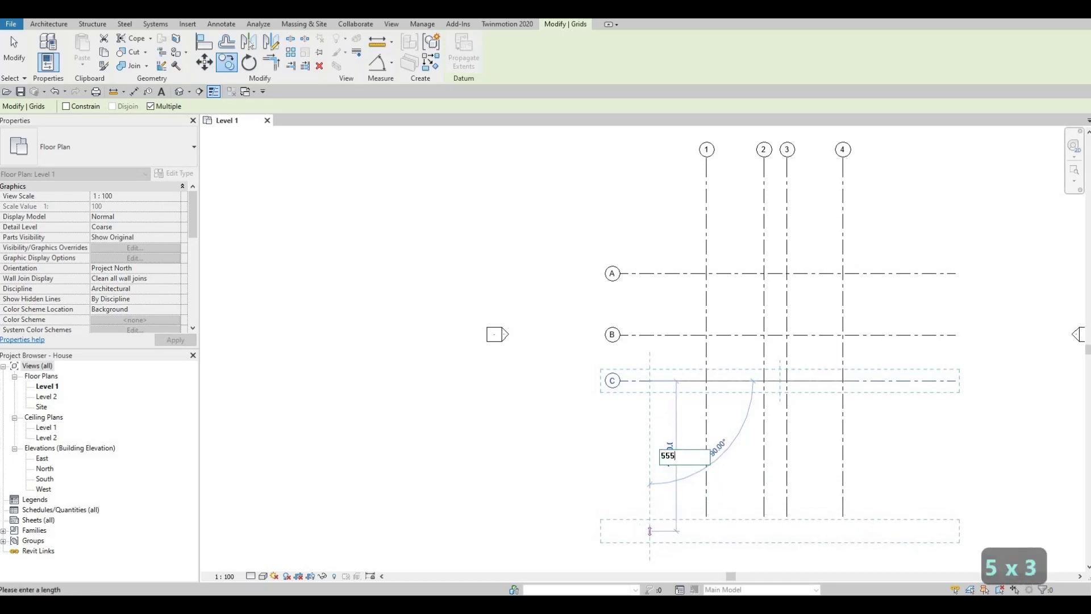
text(0)
key(Return)
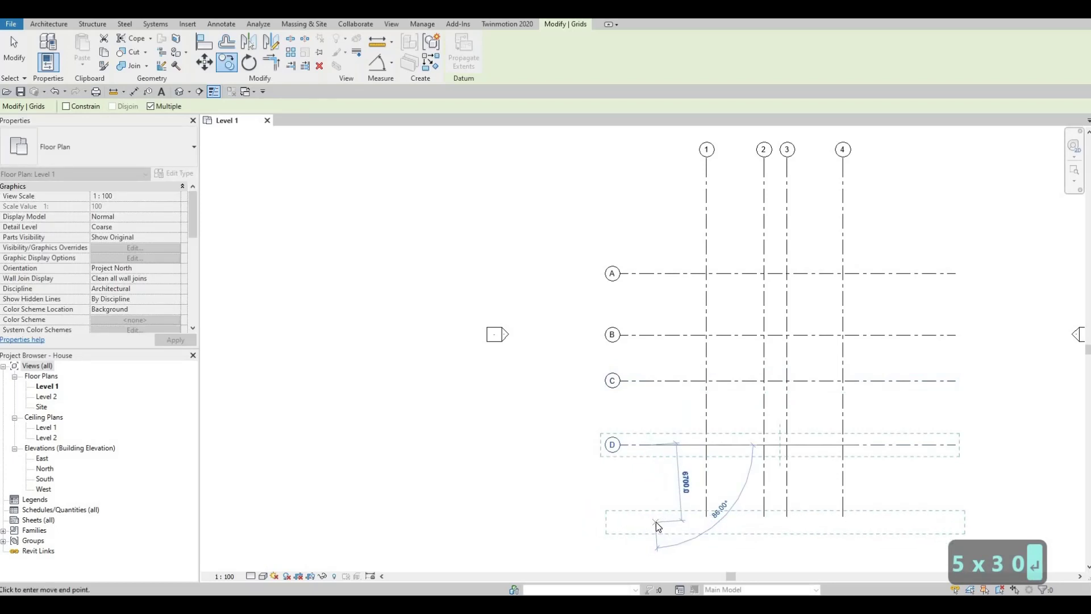
key(Escape)
key(Escape)
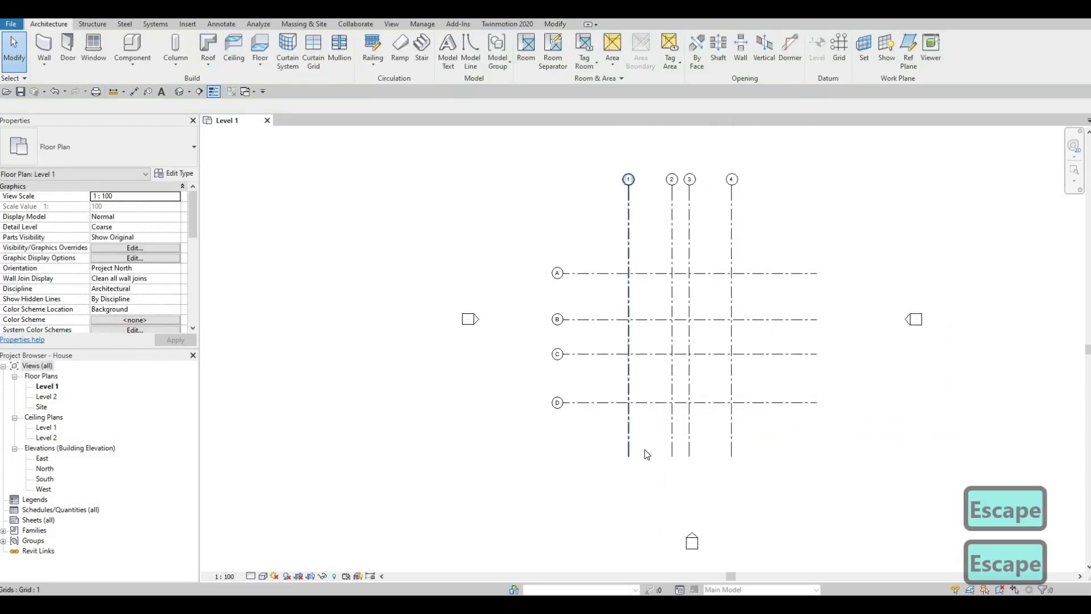
- Shorten the aligned horizontal grids A to D by pulling their right ends inward, closer to grid 4
scroll(645, 446, down, 2)
middle_drag(679, 388, 692, 376)
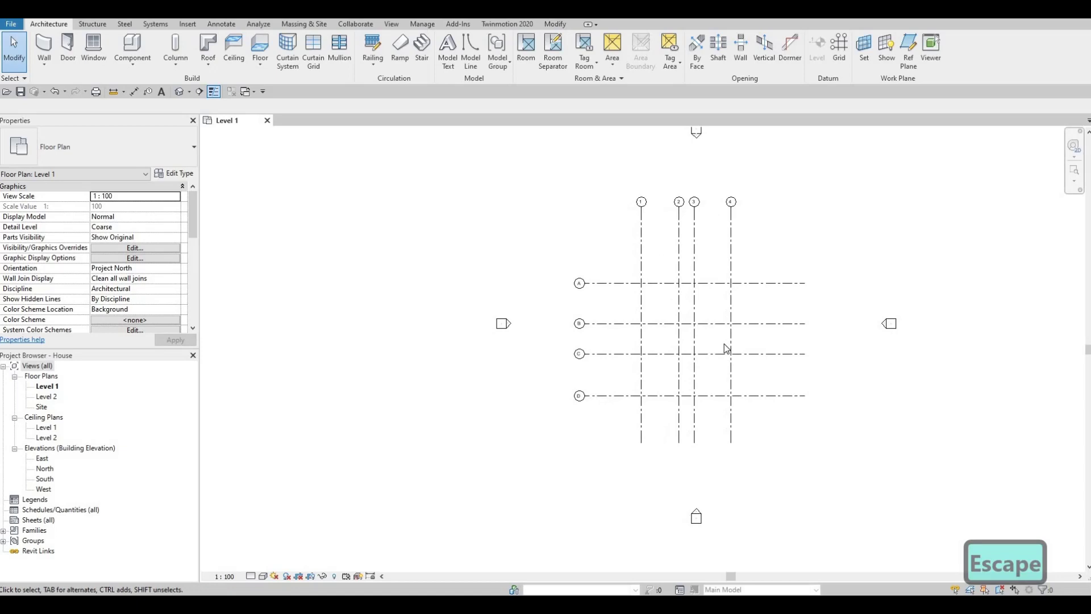
scroll(704, 333, up, 1)
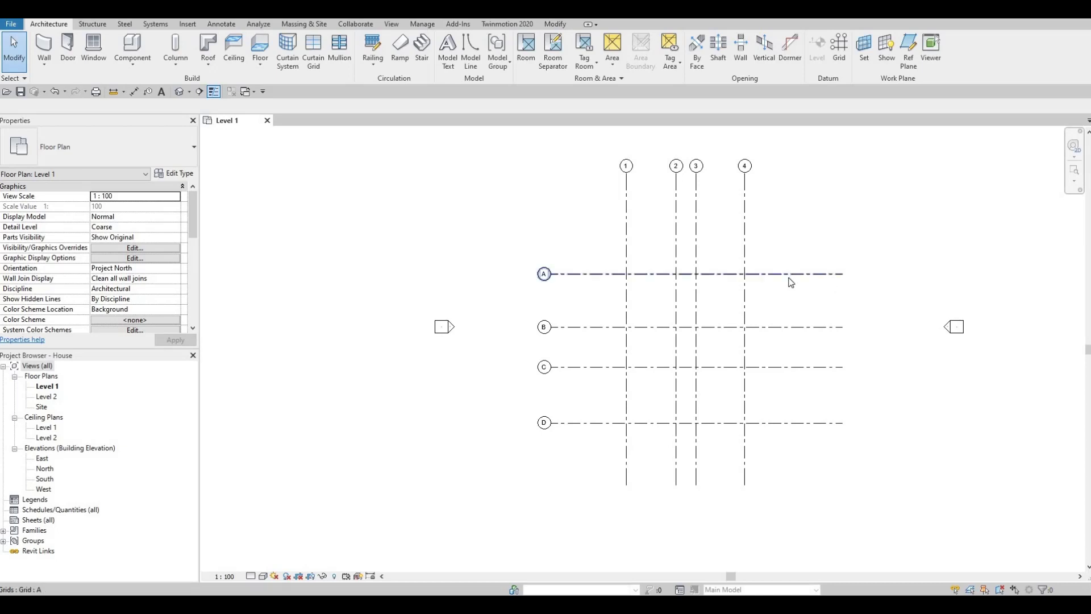
click(827, 275)
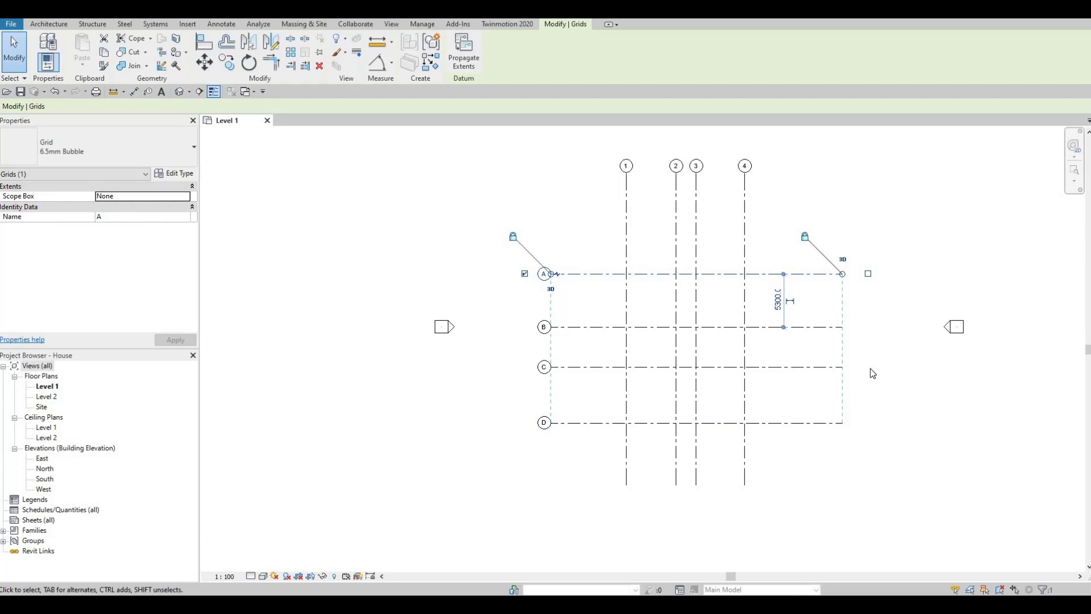
scroll(855, 395, down, 1)
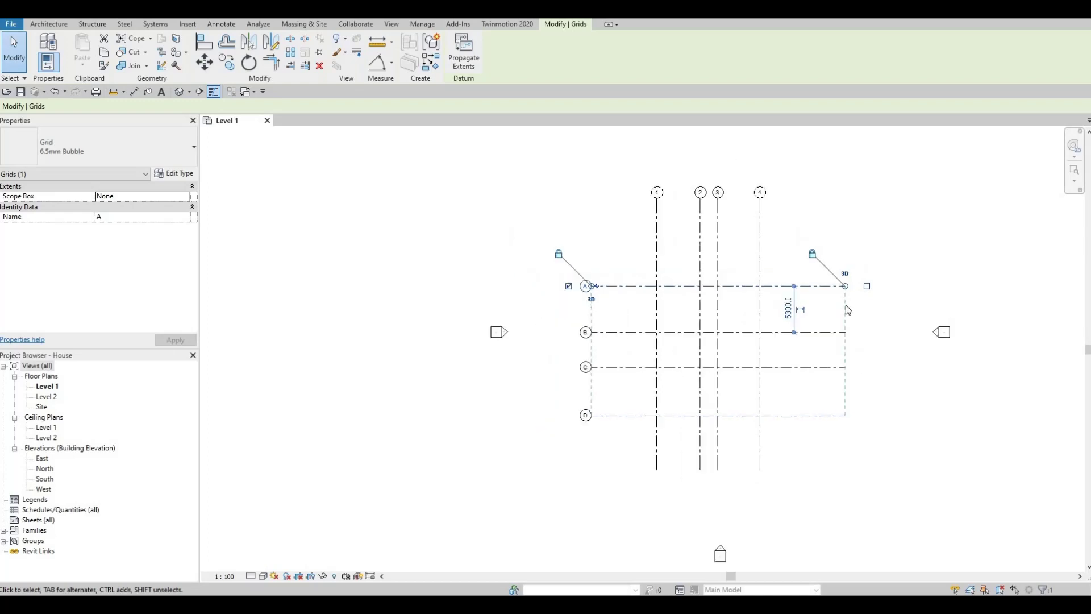
scroll(847, 309, up, 3)
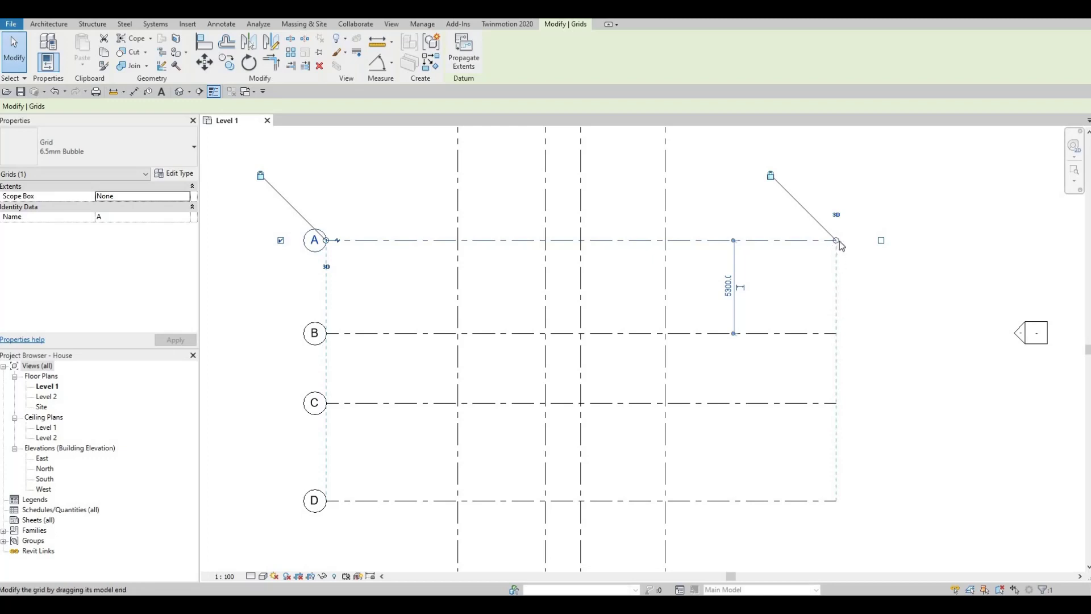
drag(840, 244, 765, 241)
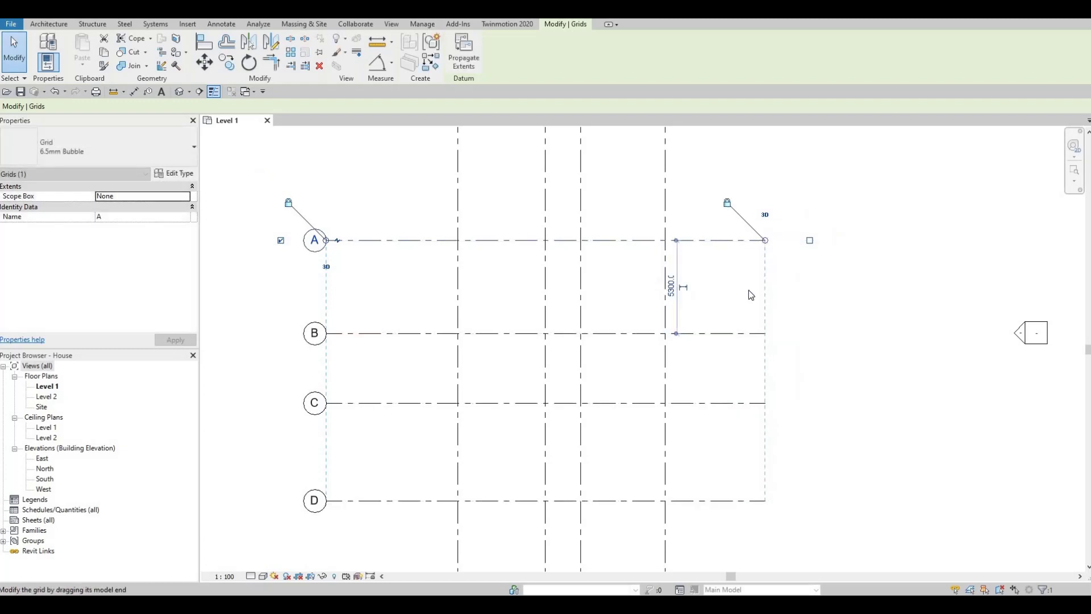
drag(752, 241, 735, 241)
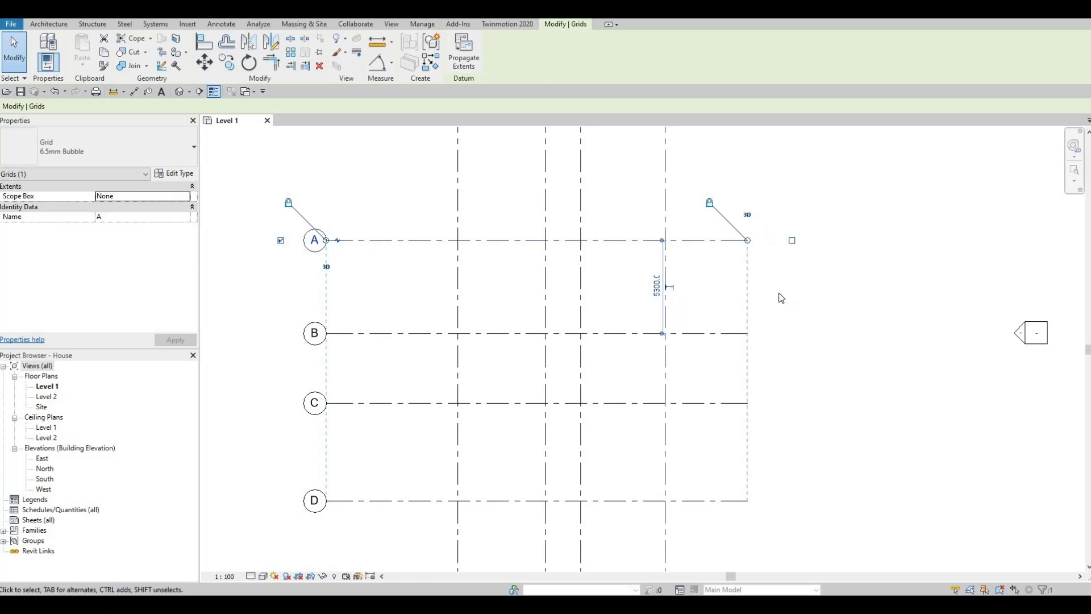
- Select all eight grid lines and nudge them to the right to centre them between the four elevation markers
scroll(781, 298, down, 2)
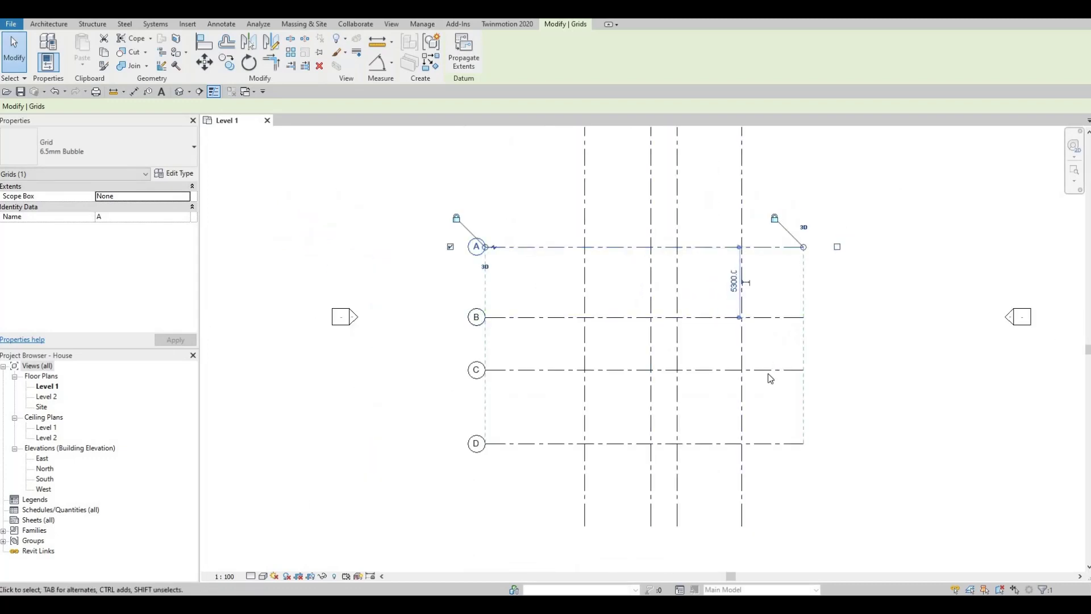
scroll(770, 378, down, 4)
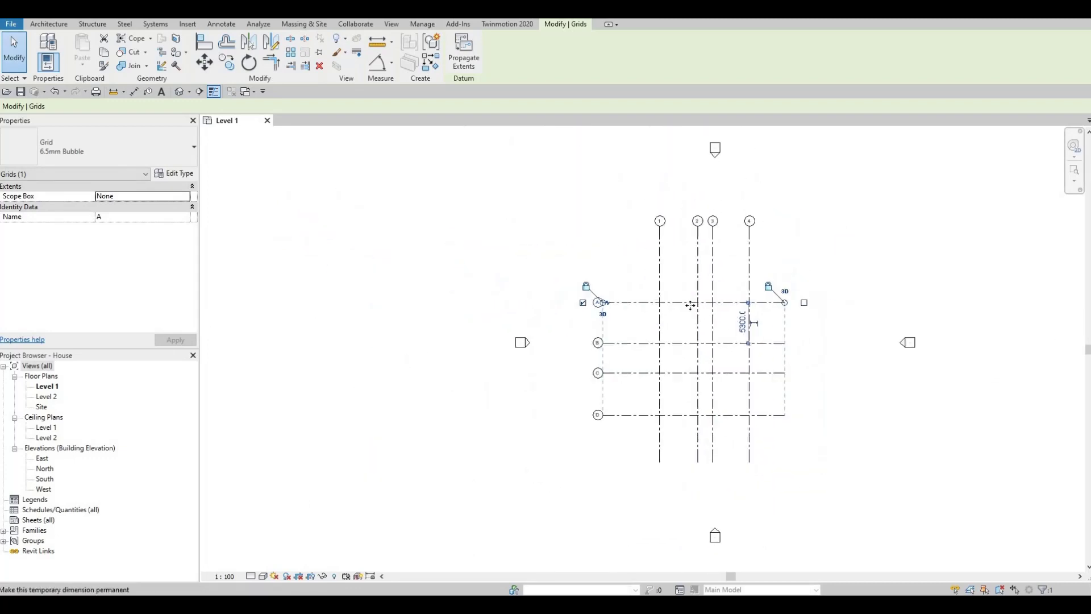
scroll(651, 335, up, 1)
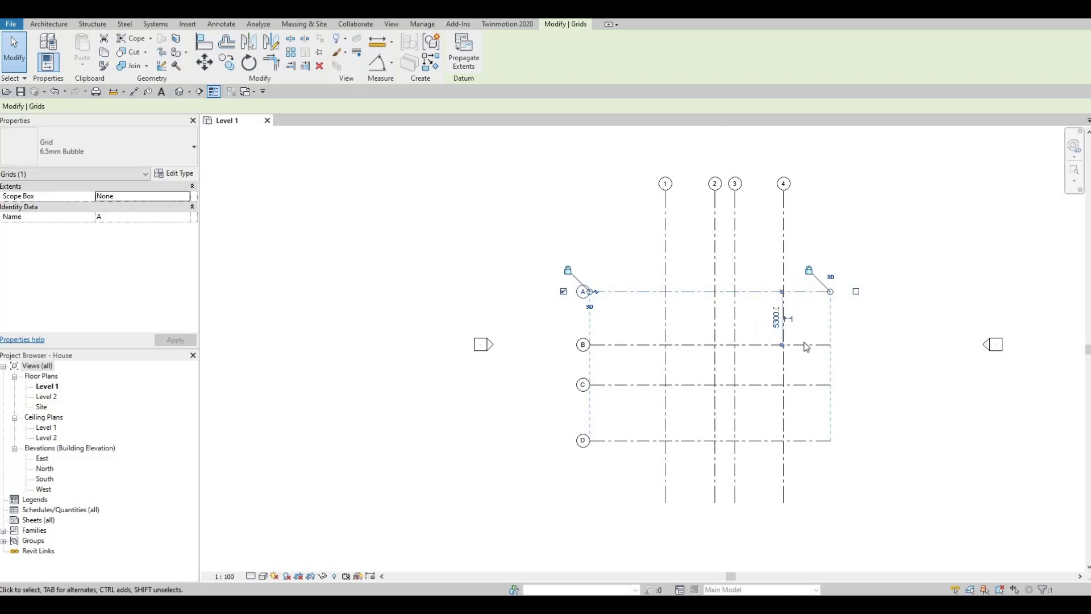
scroll(705, 331, down, 1)
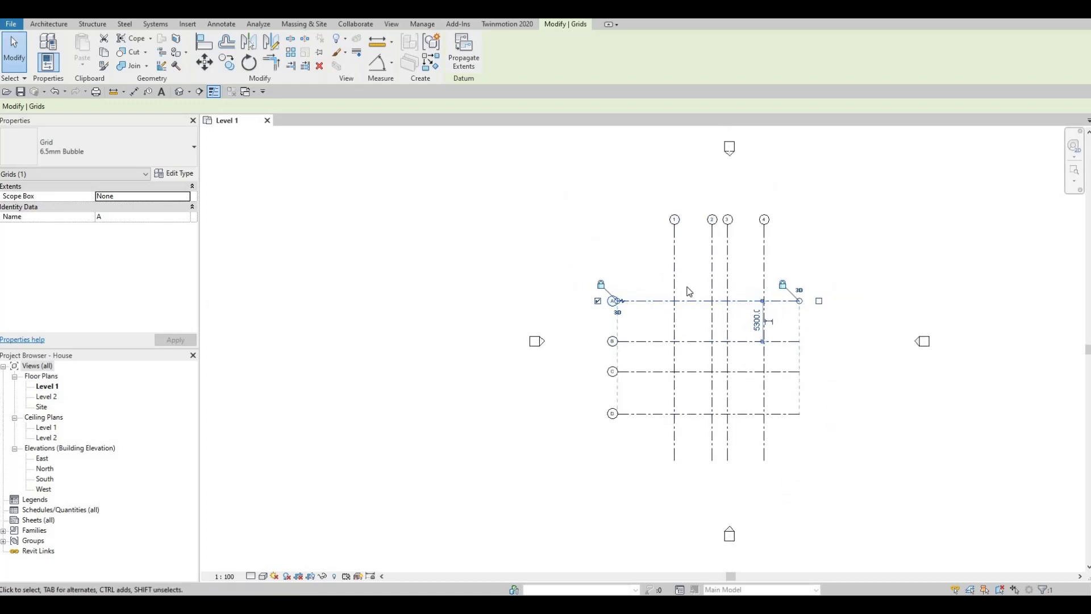
drag(569, 195, 843, 481)
key(Right)
key(Right)
key(Right)
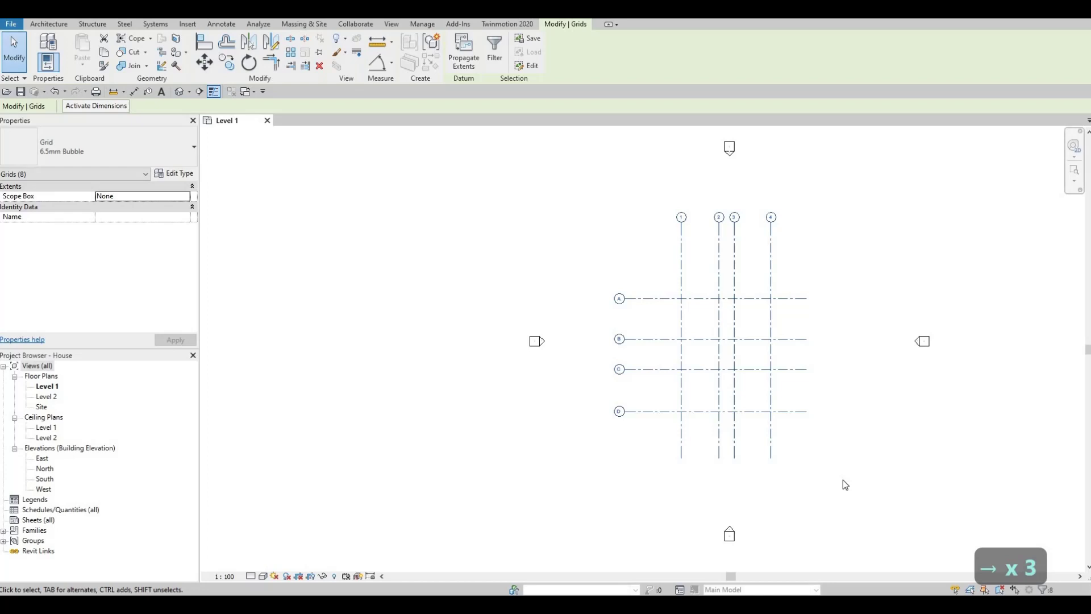
key(Up)
key(Down)
key(Right)
key(Right)
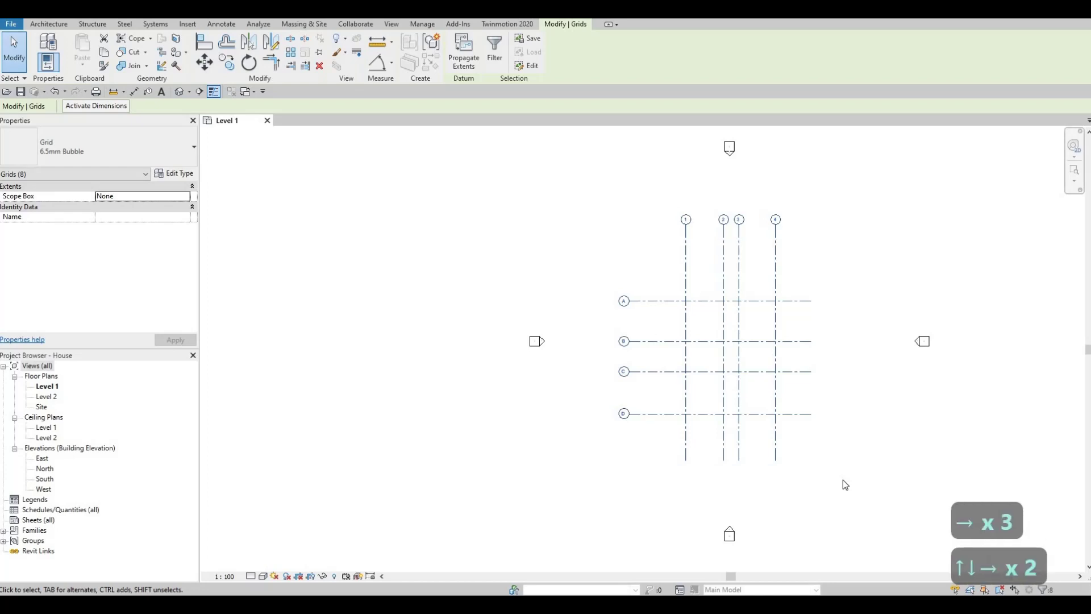
- Fine-tune the horizontal position of the eight selected grid lines with small nudges, ending slightly further left, and clear the selection
key(Left)
key(Right)
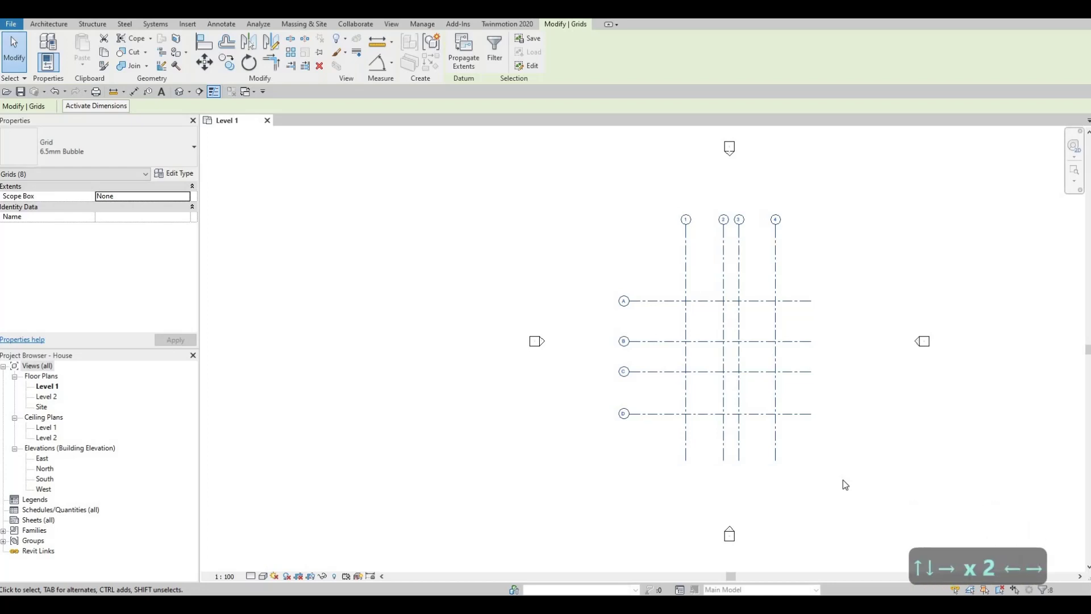
key(Left)
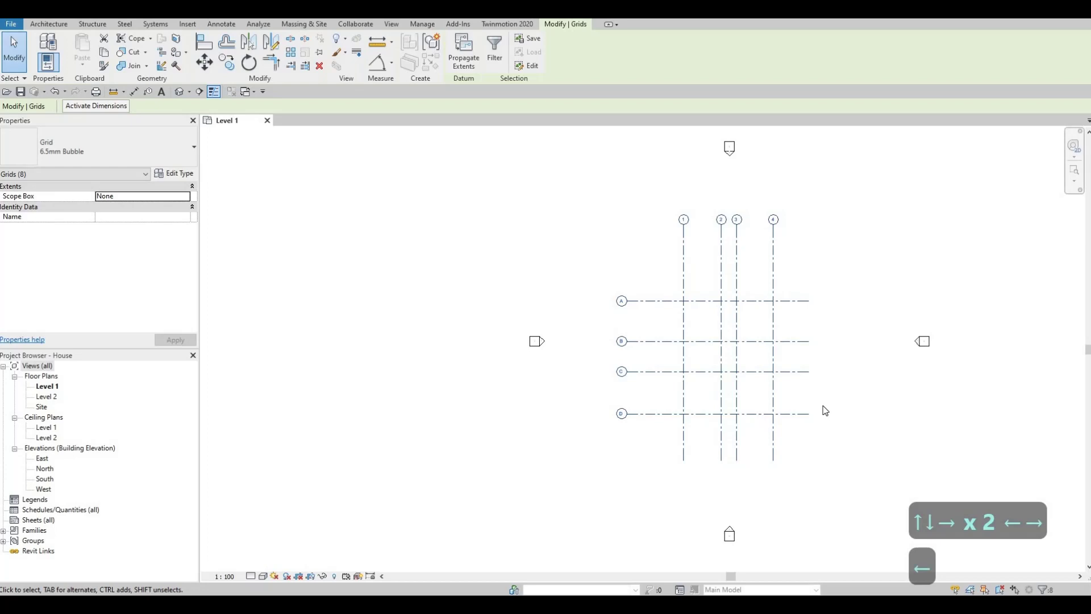
key(Escape)
key(Escape)
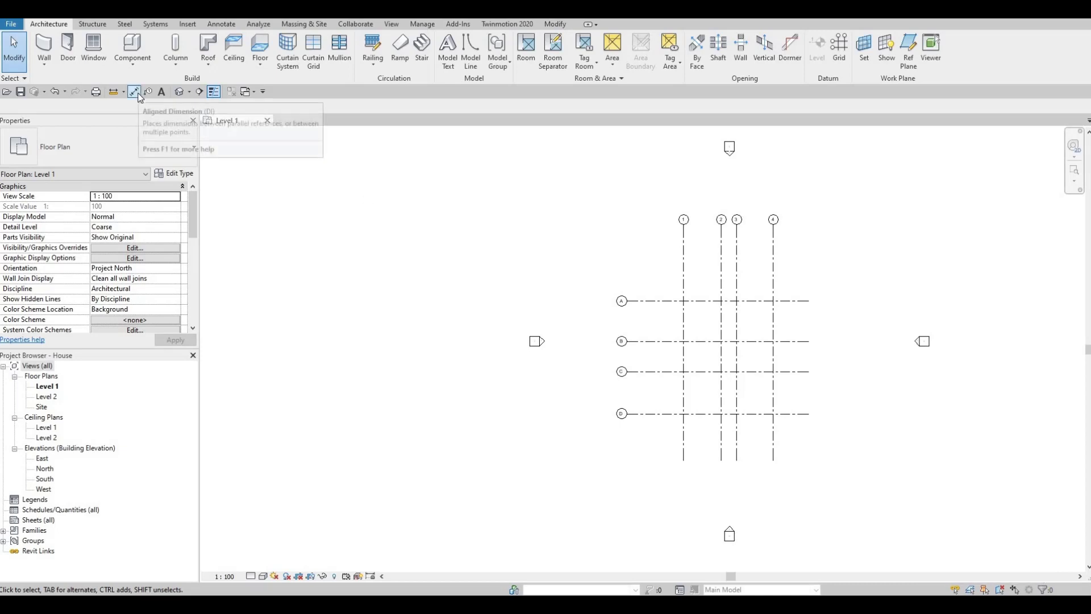
- Place a continuous aligned dimension string across vertical grids 1, 2, 3 and 4, above grid A
key(d)
key(i)
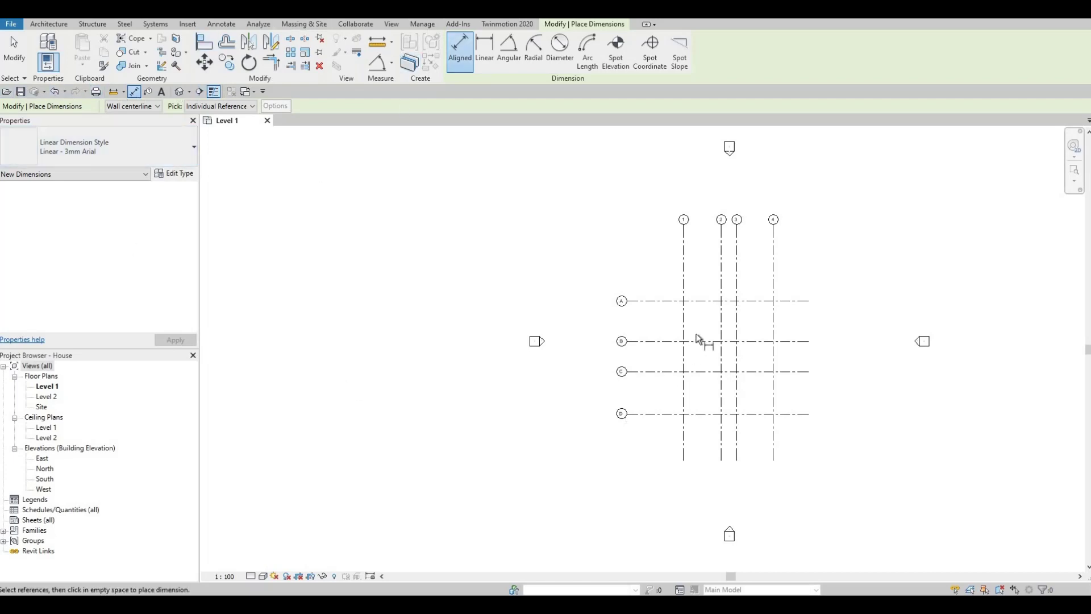
scroll(732, 279, up, 4)
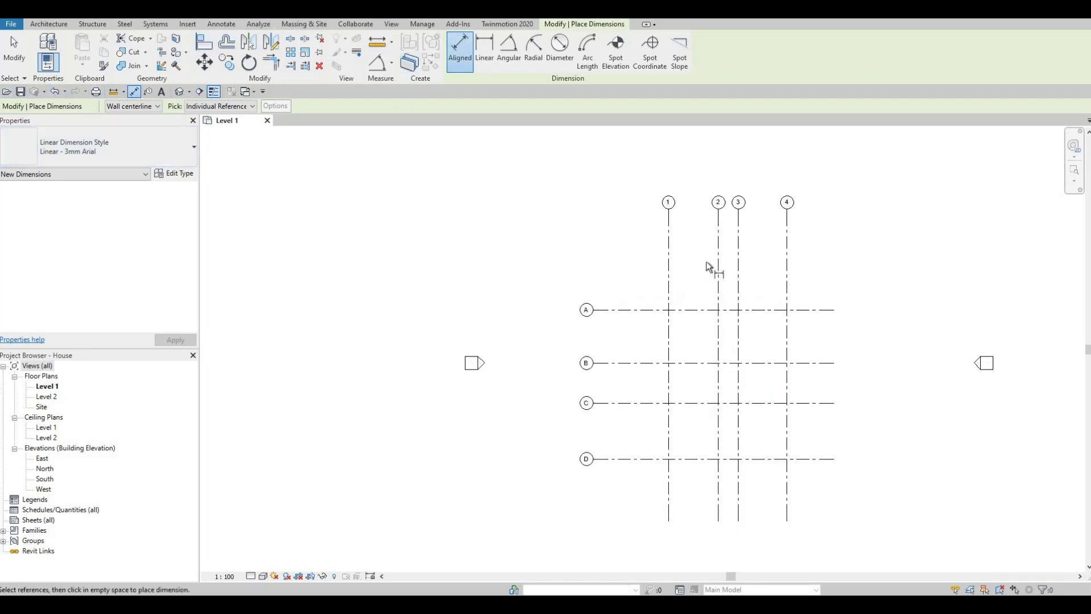
click(627, 247)
click(709, 255)
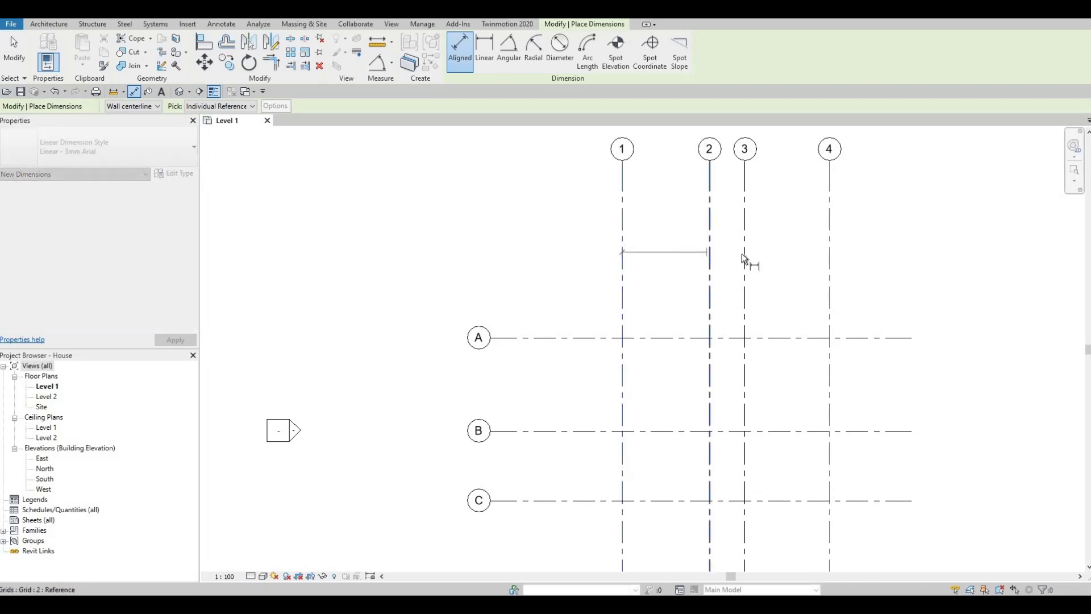
click(745, 261)
click(831, 264)
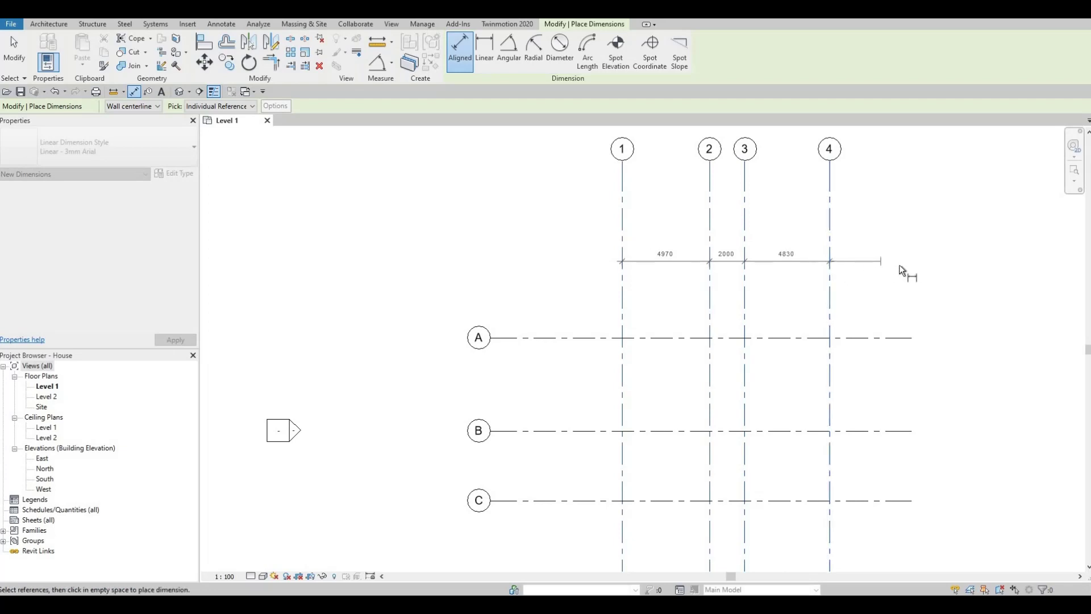
click(629, 265)
- Add an overall aligned dimension from grid 1 to grid 4 above the individual dimension string
click(623, 229)
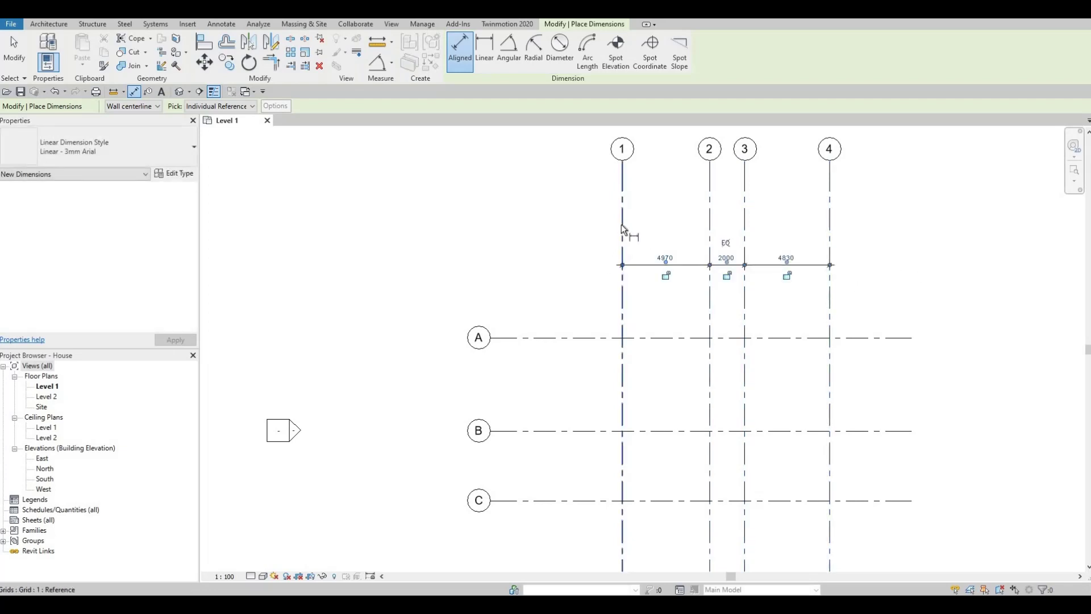
click(833, 232)
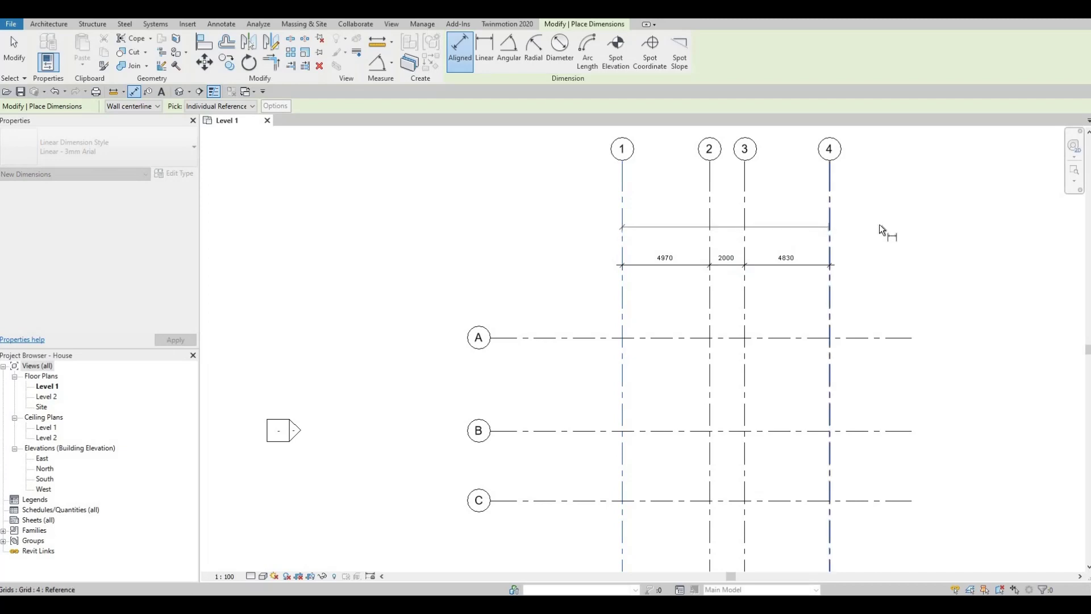
click(807, 265)
scroll(802, 262, up, 2)
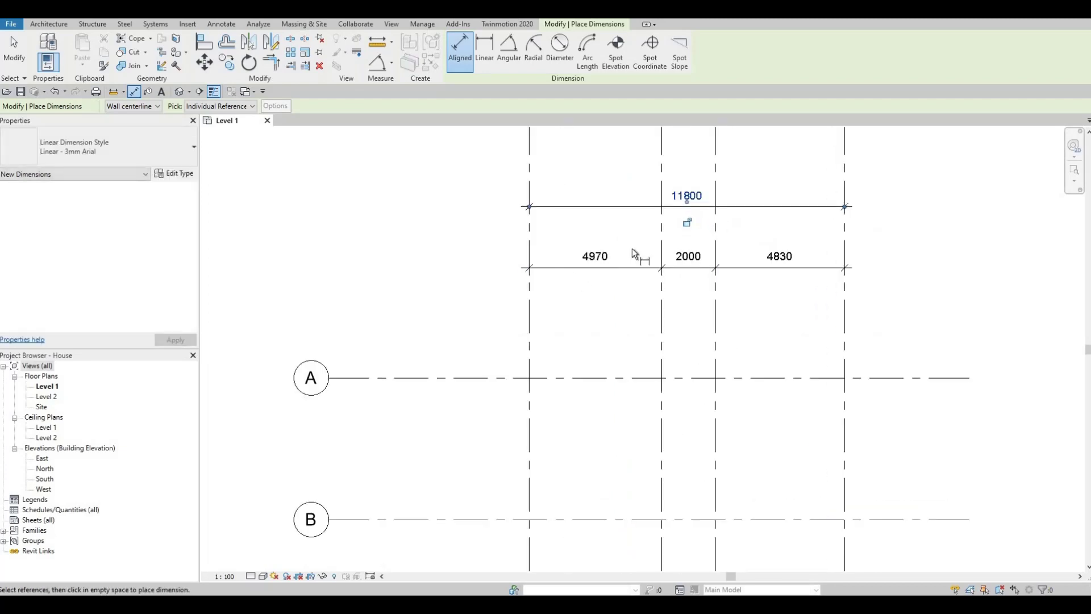
- Place a continuous aligned dimension string across horizontal grids A, B, C and D, left of grid 1
scroll(666, 256, down, 4)
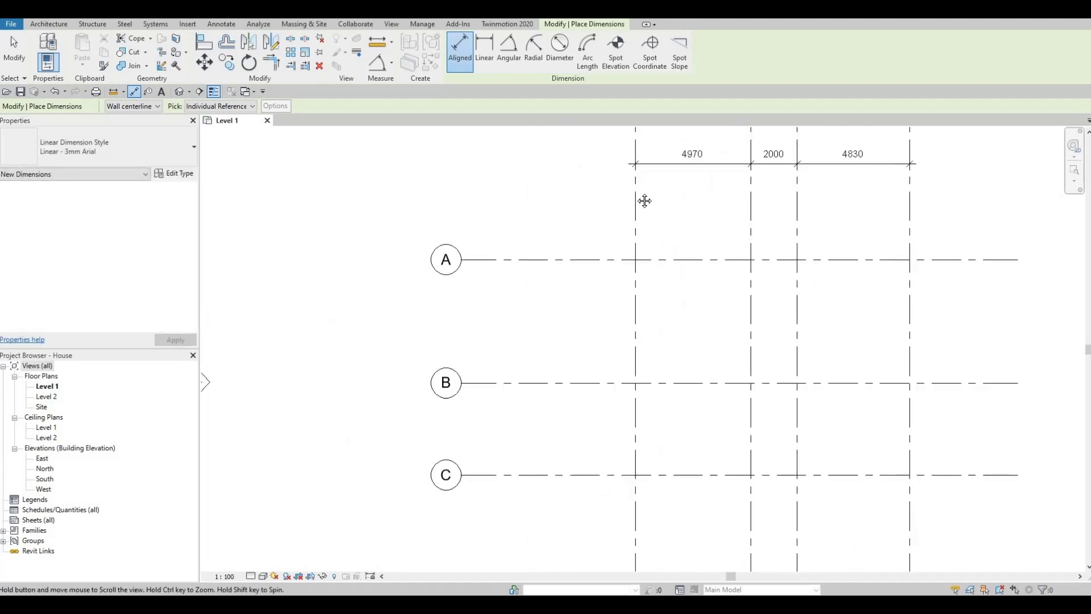
click(615, 197)
click(617, 290)
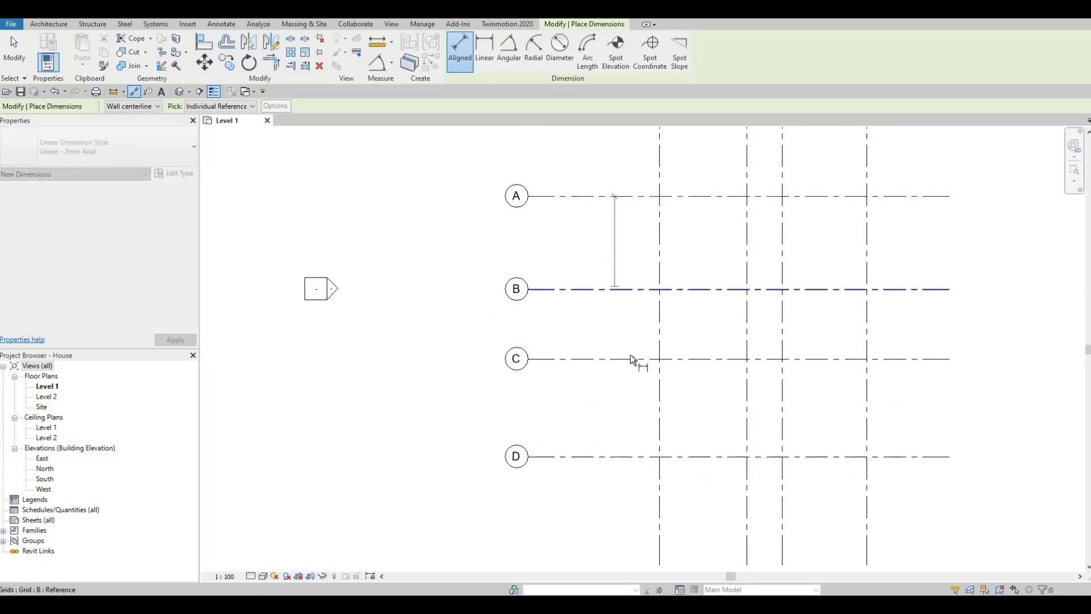
click(630, 359)
click(620, 456)
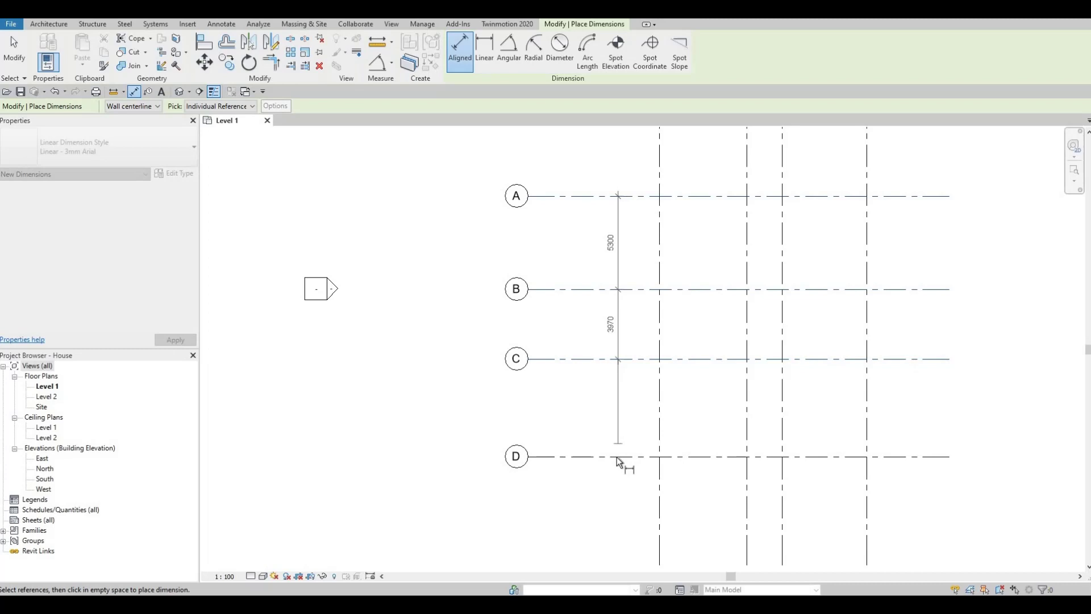
click(620, 500)
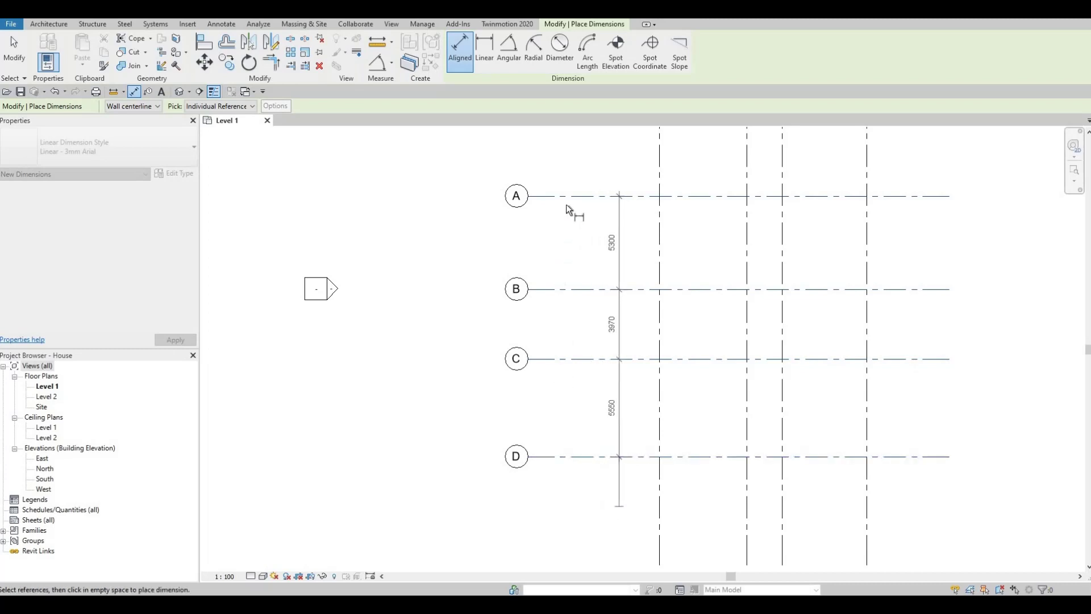
- Add an overall aligned dimension from grid A to grid D, between the grid bubbles and the individual dimensions, and end the Dimension command
click(576, 457)
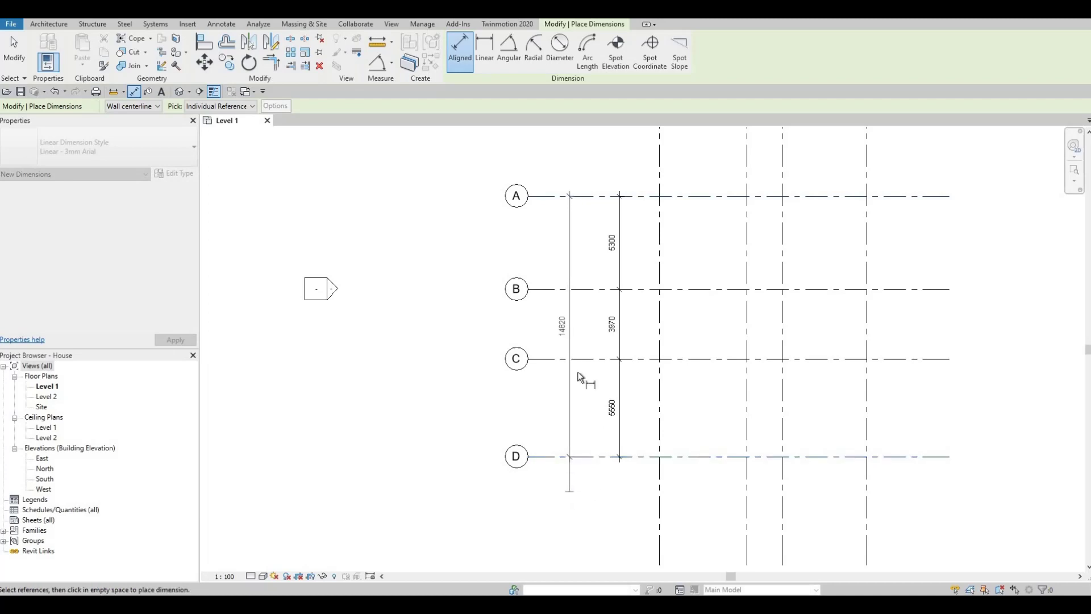
click(575, 375)
scroll(574, 356, up, 2)
middle_drag(577, 349, 557, 406)
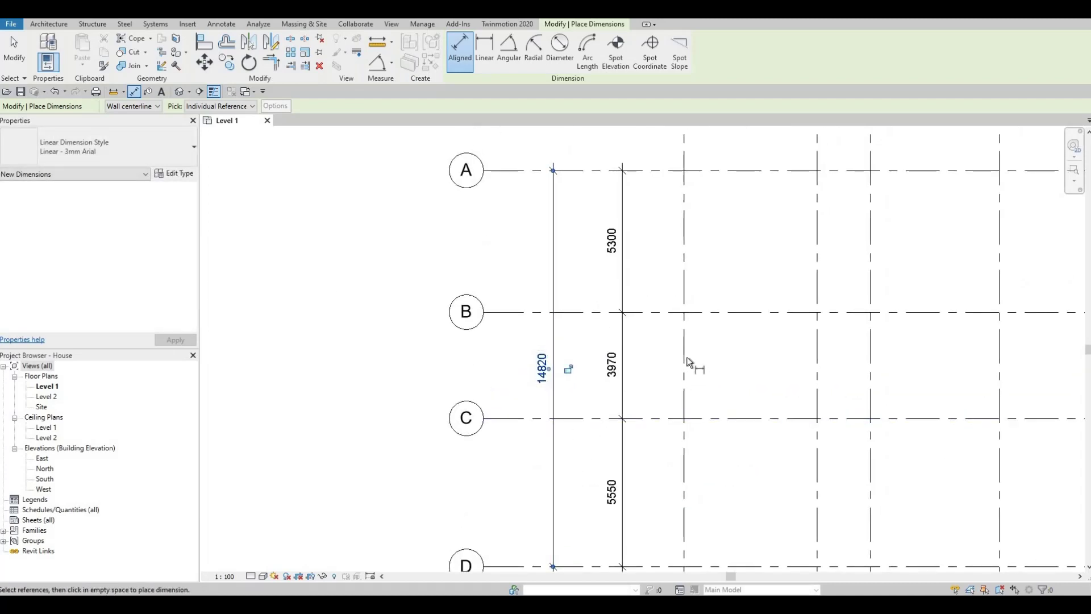
scroll(685, 353, down, 1)
middle_drag(723, 352, 691, 370)
scroll(687, 327, down, 3)
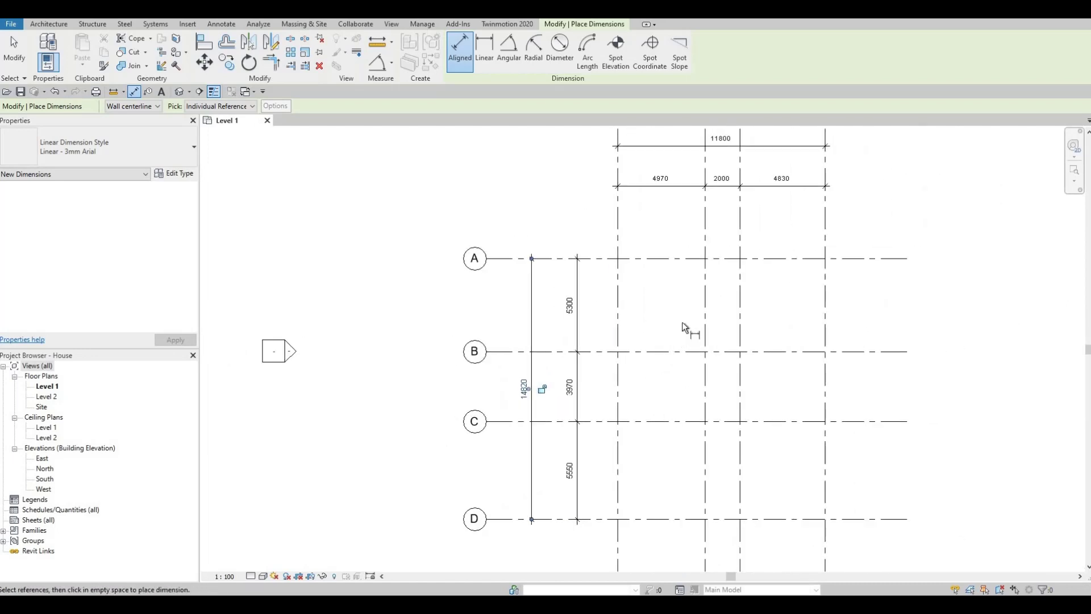
key(Escape)
key(Escape)
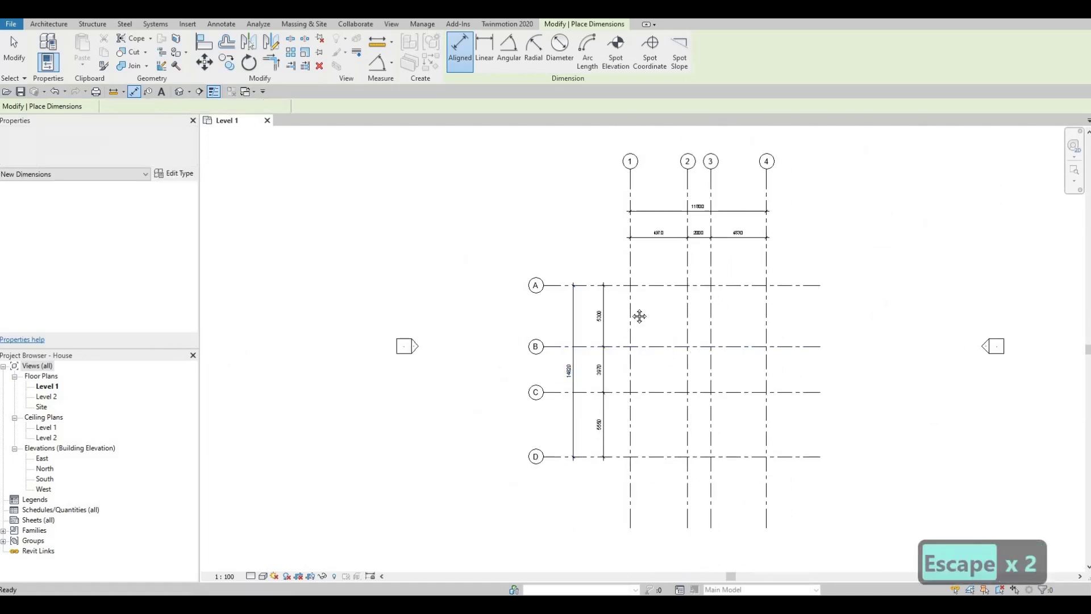
middle_drag(704, 378, 653, 363)
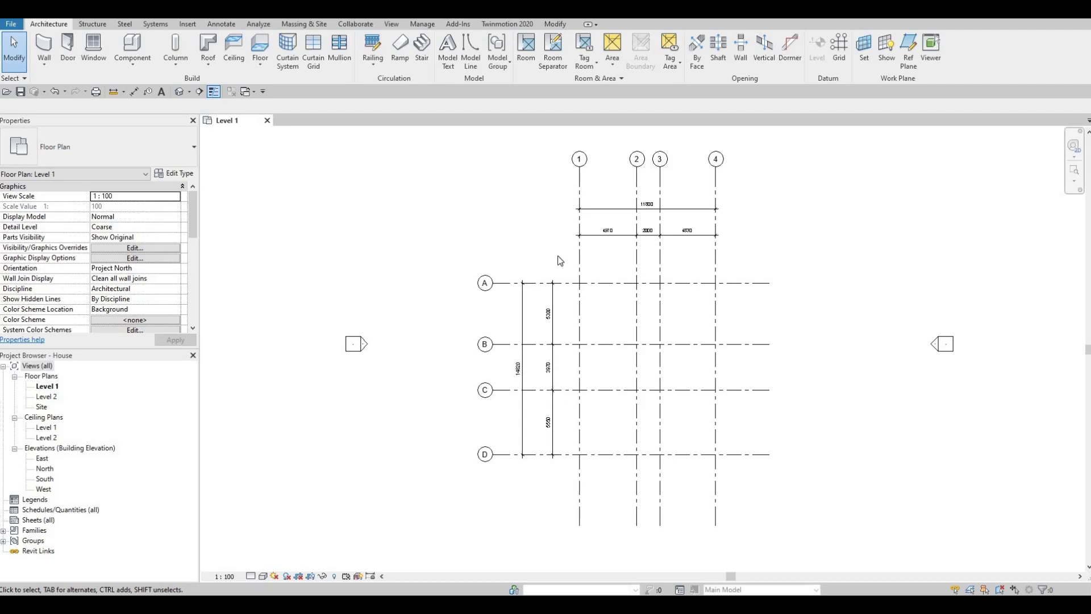
- Open the South elevation view and set the elevation of Level 2 to 3000 mm
double_click(45, 481)
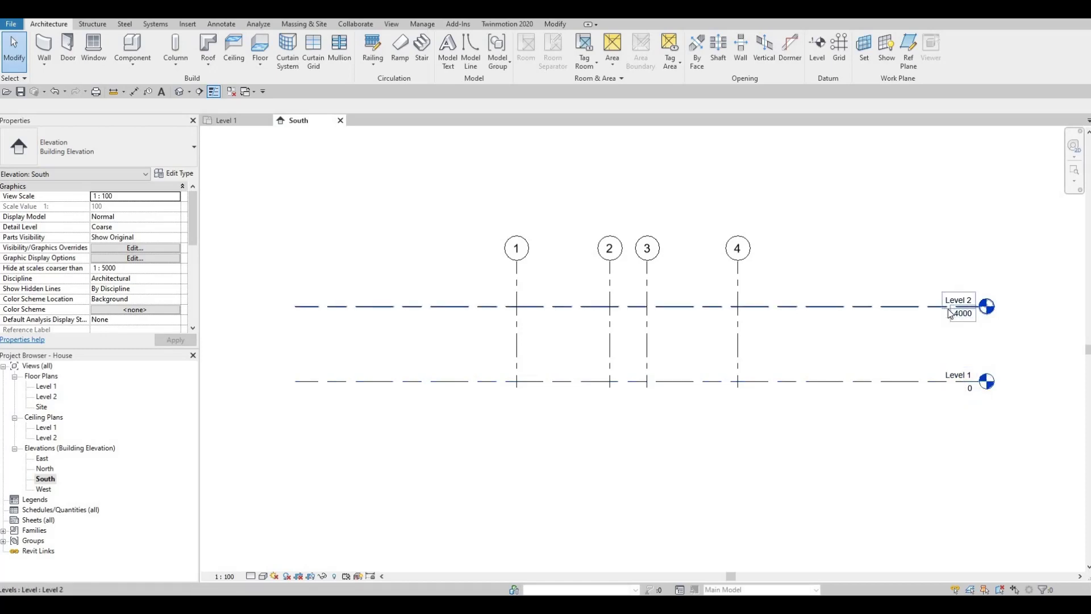
scroll(796, 423, down, 1)
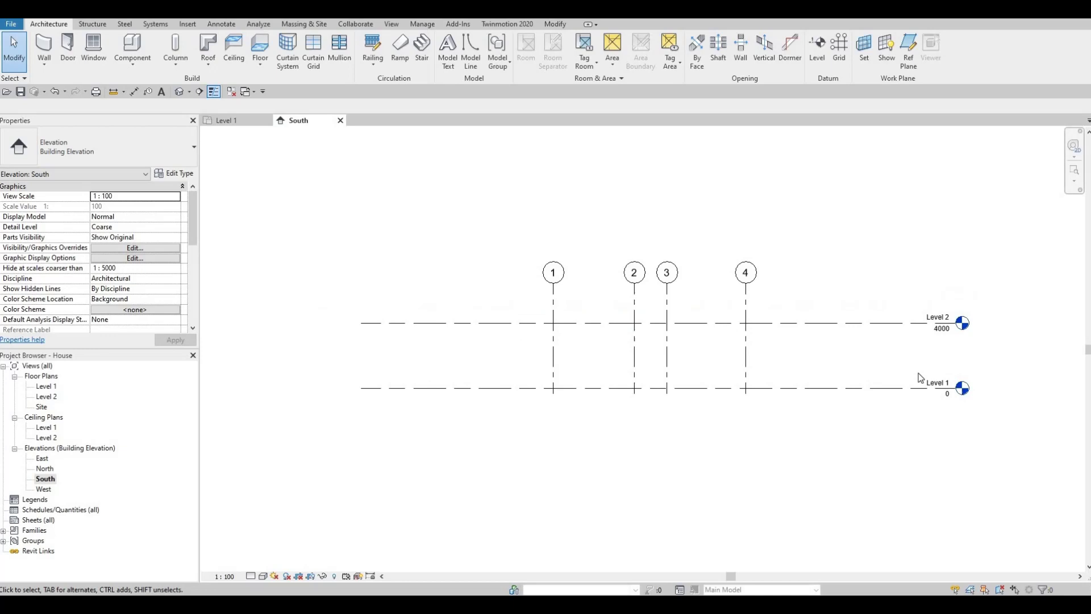
scroll(947, 318, up, 2)
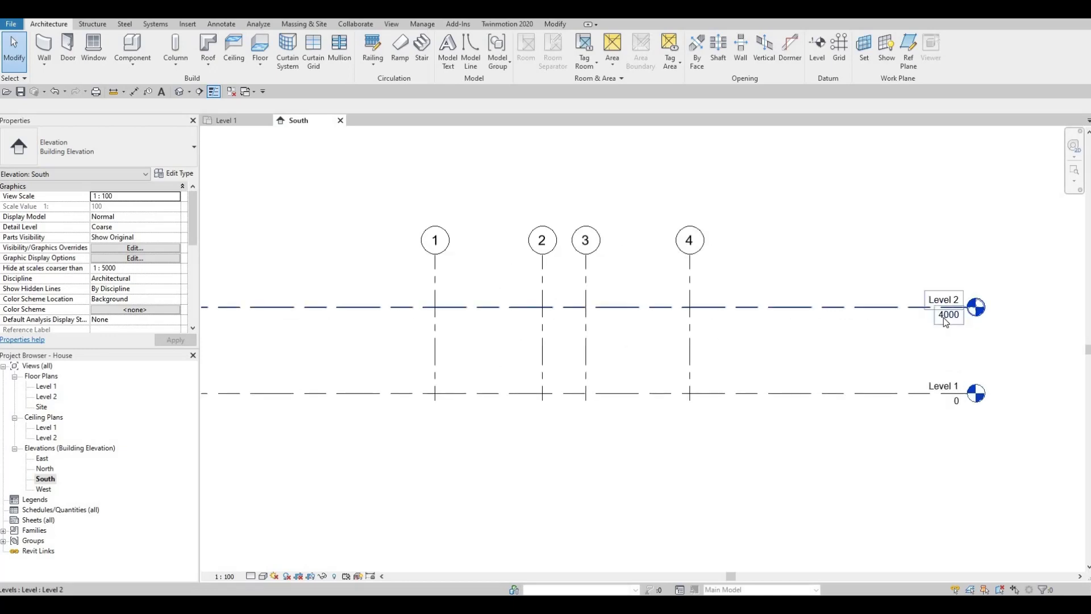
double_click(945, 316)
click(945, 316)
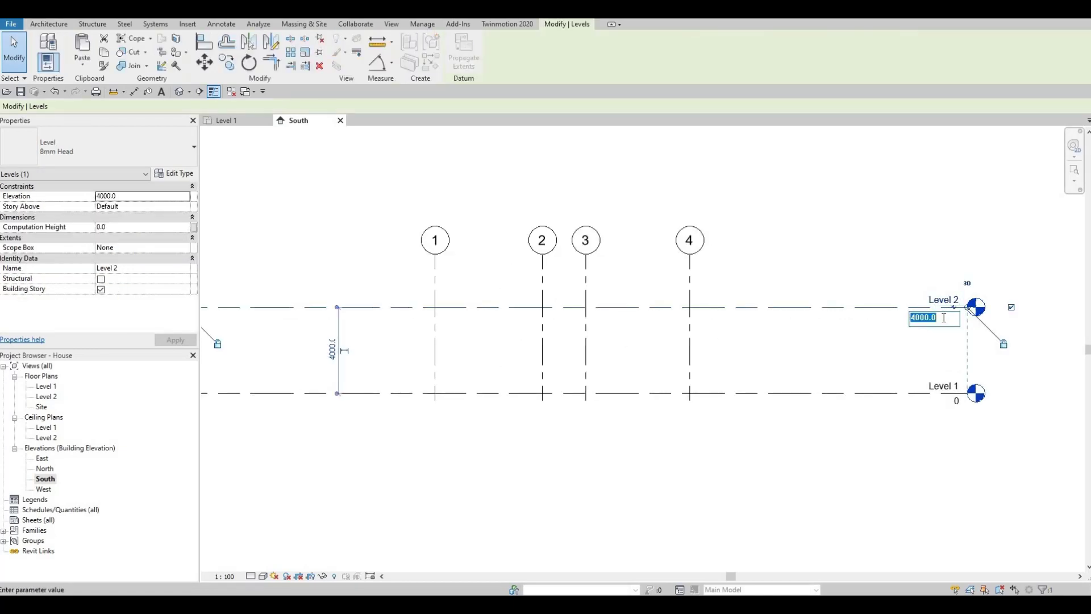
text(3000)
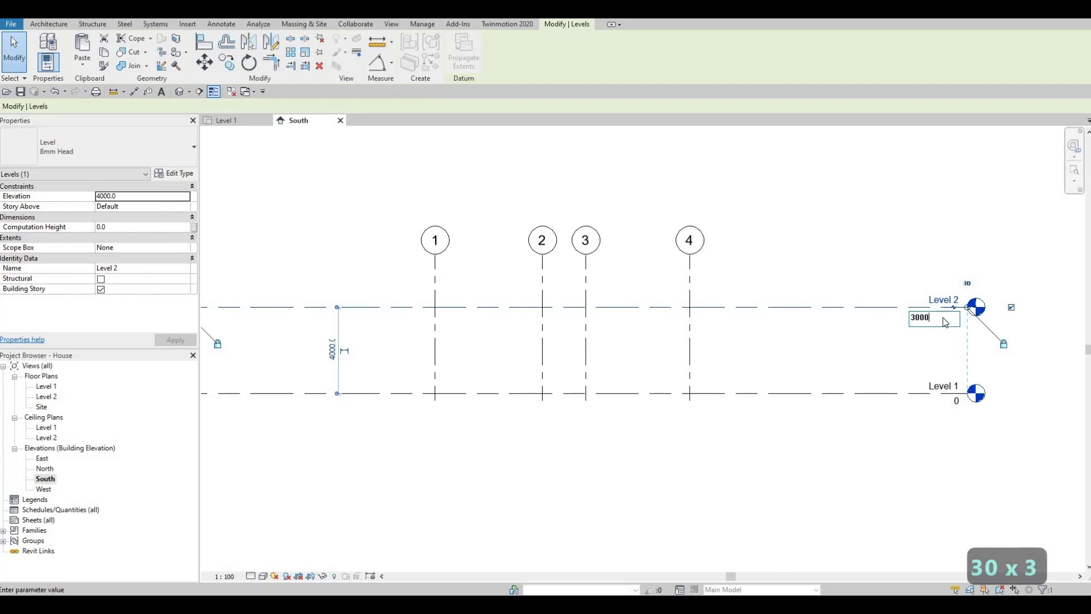
key(Return)
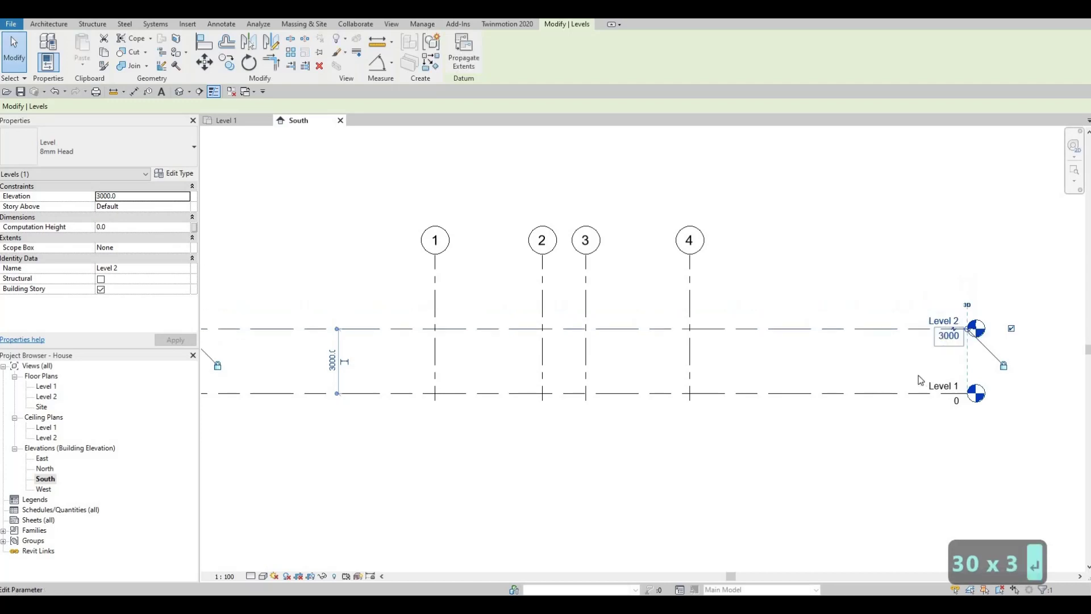
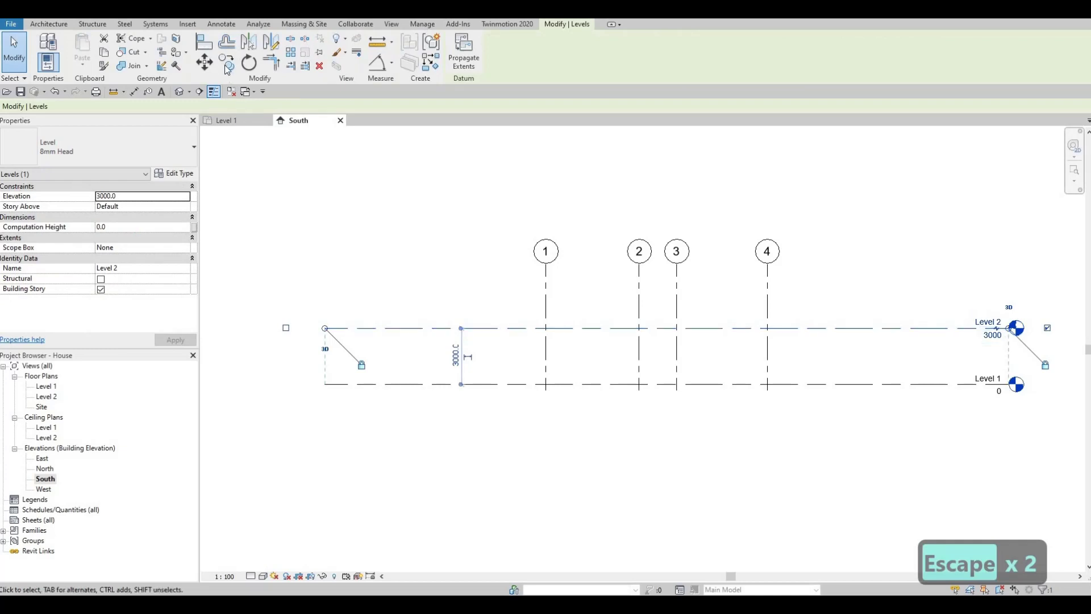
- Try copying Level 2 upward by 3000 mm, and undo the copied level
click(226, 63)
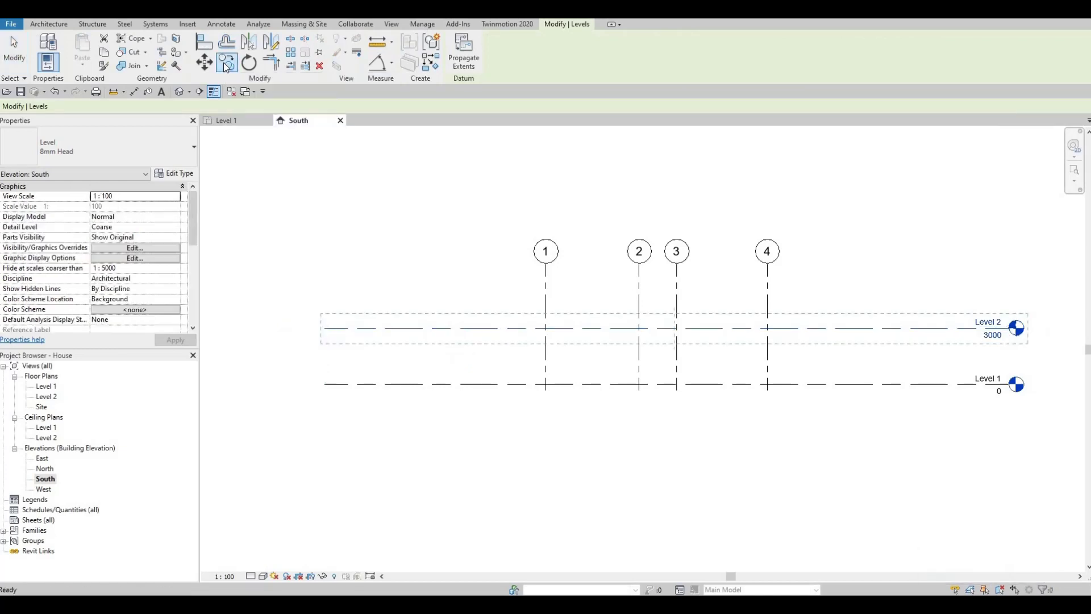
click(800, 328)
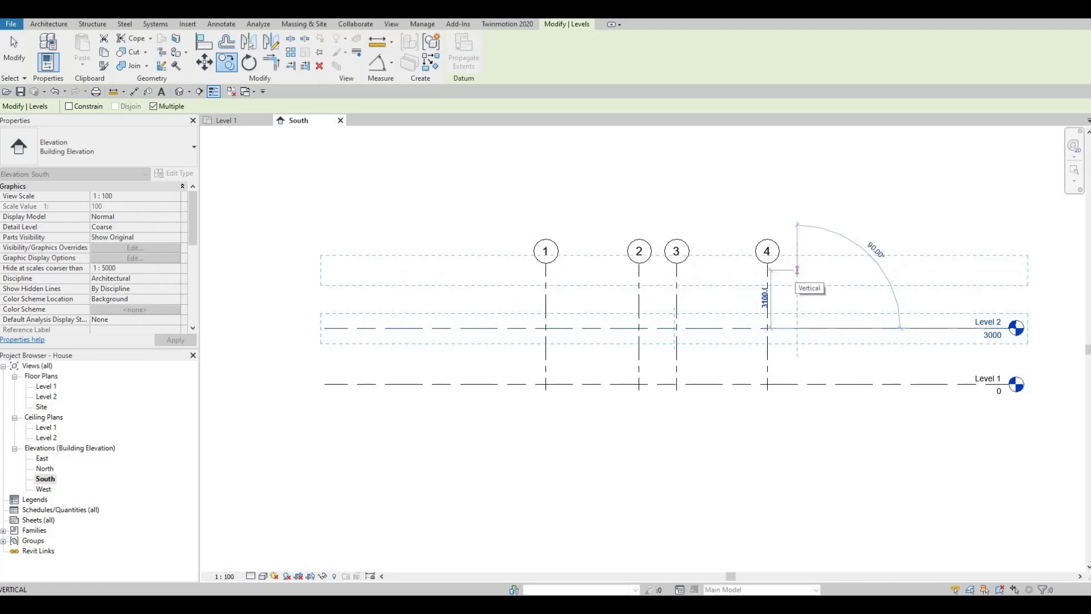
text(3000)
key(Return)
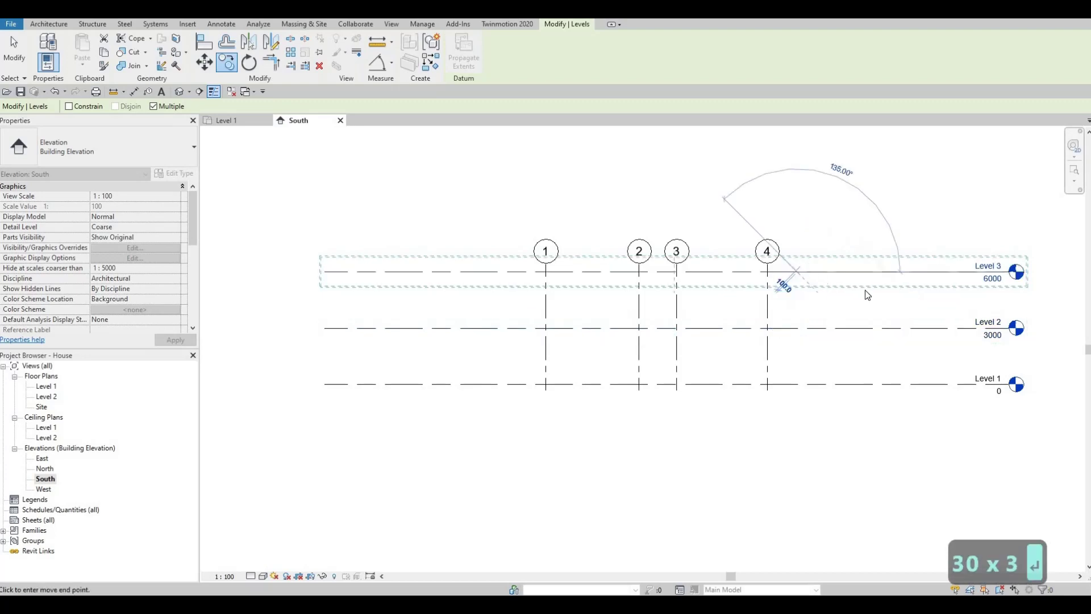
key(Escape)
key(Escape)
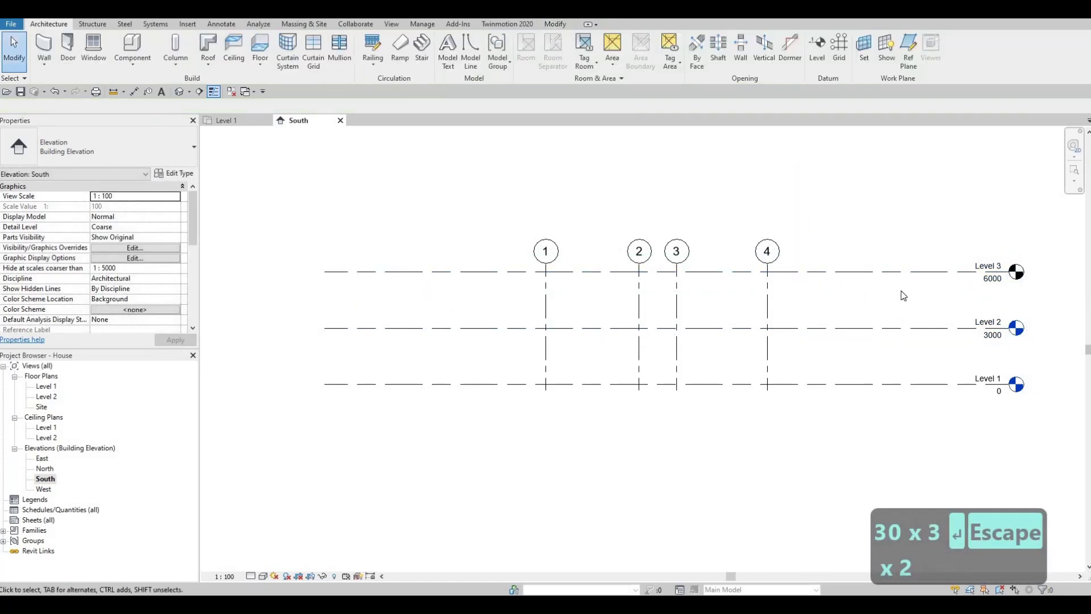
key(ctrl+z)
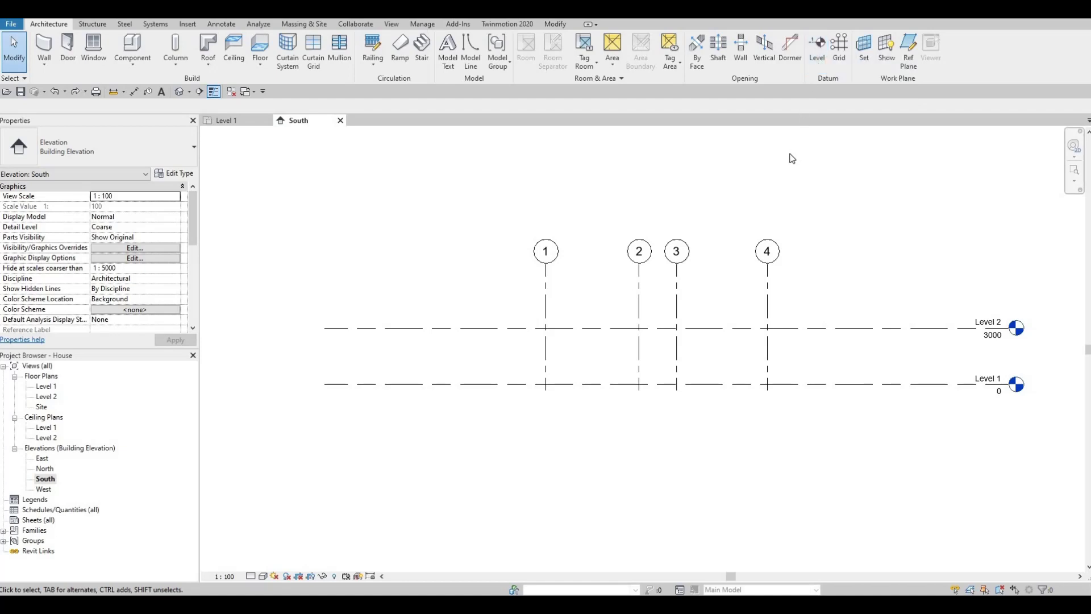
- Draw a new level with its plan views at elevation 6000, 3000 mm above Level 2, aligned with both ends of the existing levels
key(l)
key(l)
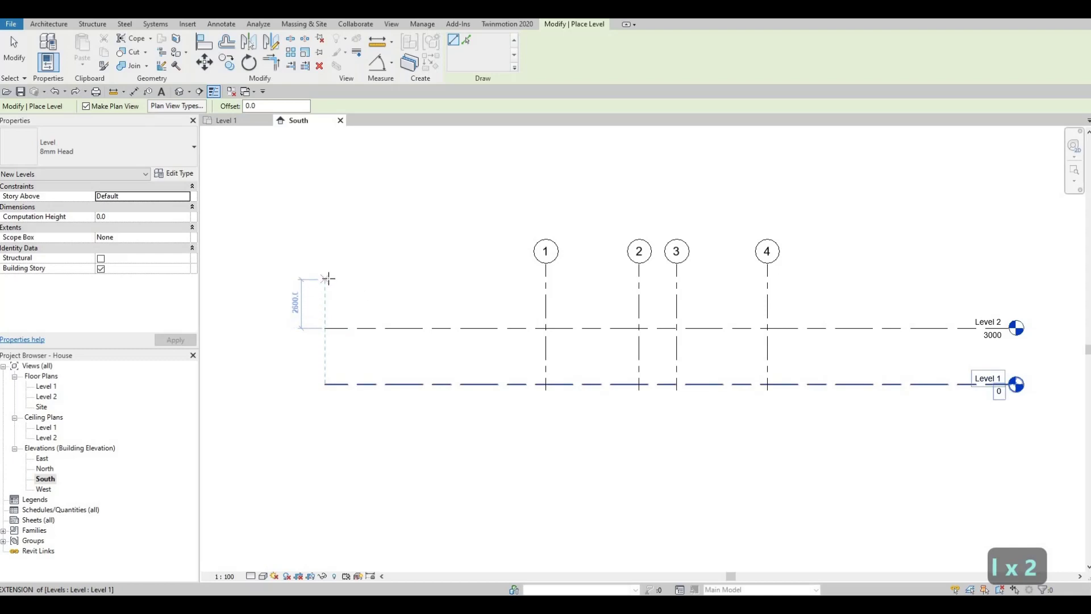
scroll(324, 279, up, 3)
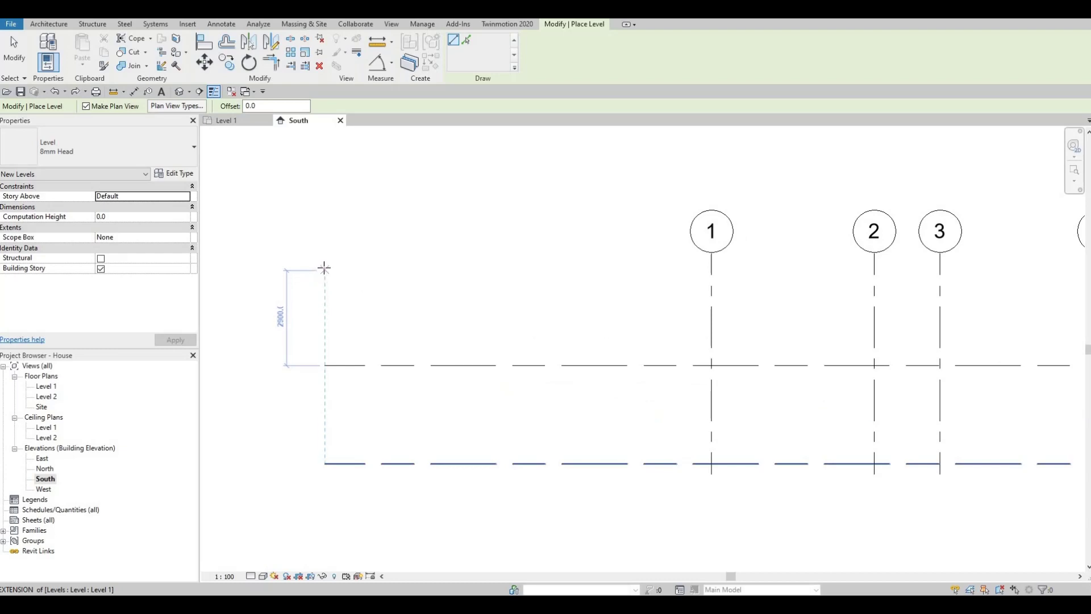
click(325, 267)
scroll(739, 253, down, 3)
middle_drag(1032, 256, 843, 256)
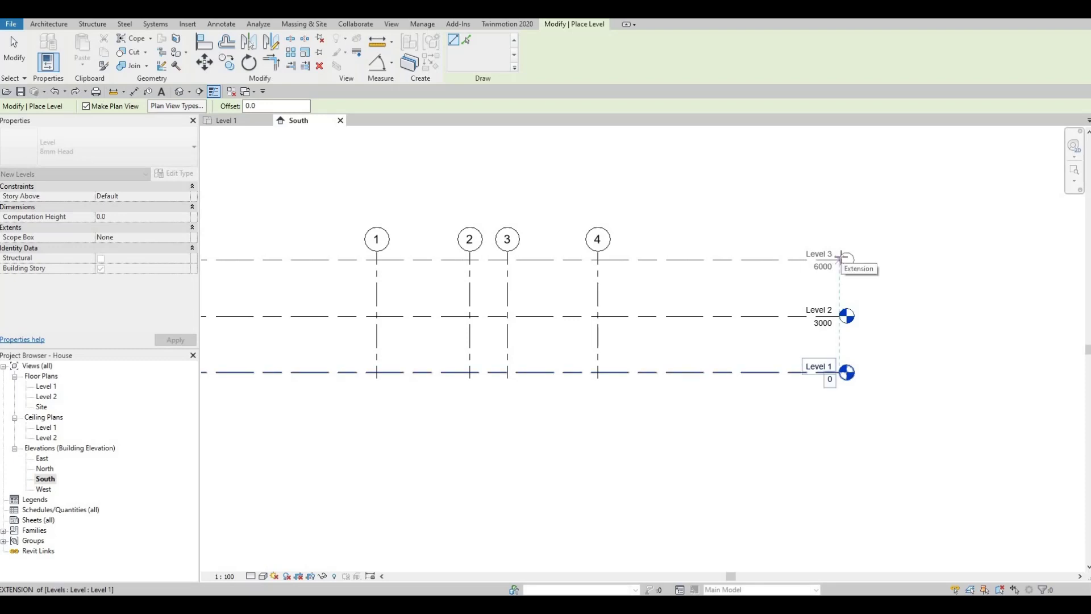
click(793, 339)
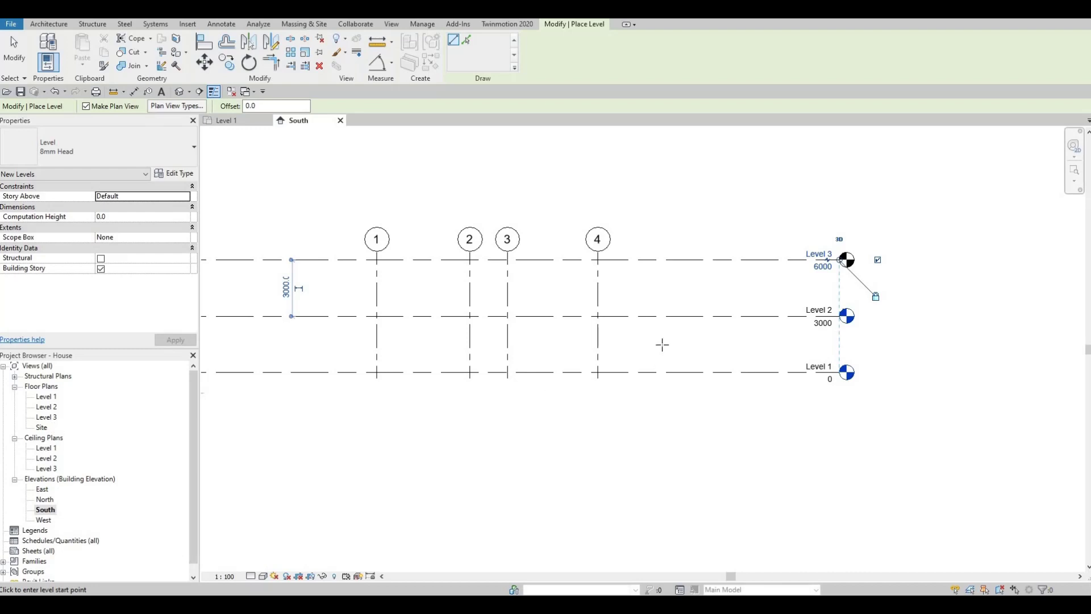
- Undo the level drawn above Level 2 and end the Level command
key(ctrl+z)
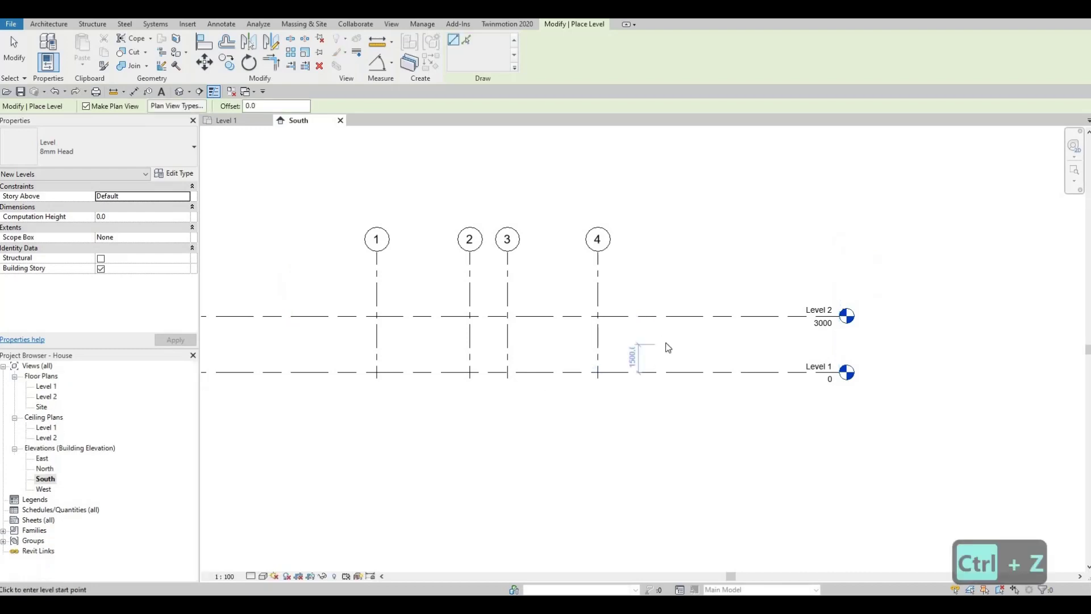
key(Escape)
key(Escape)
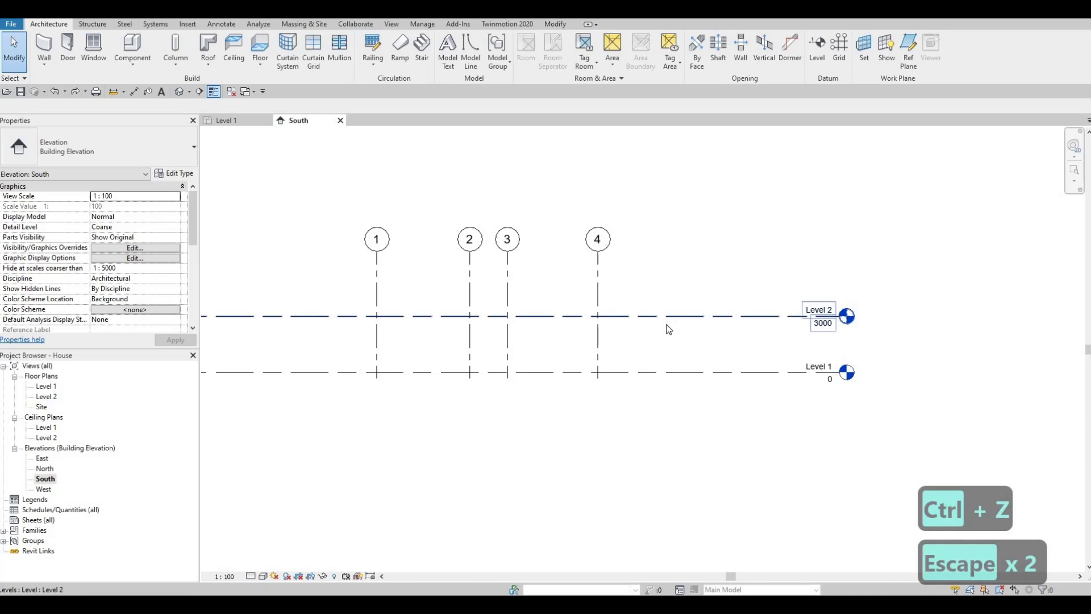
- Copy Level 2 upward by 3000 mm to create a third level at elevation 6000
click(669, 329)
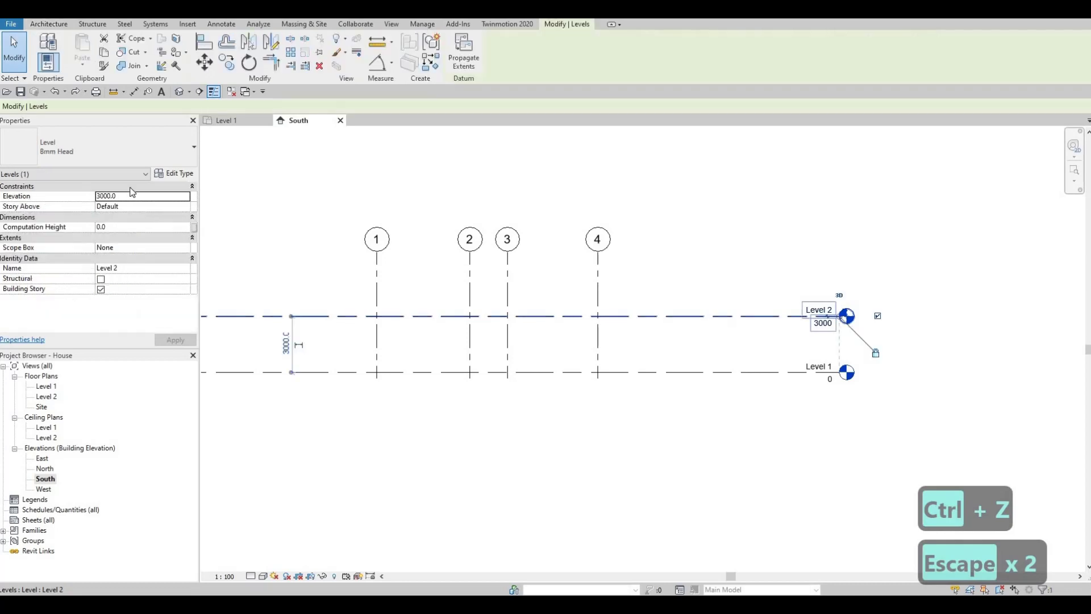
key(c)
key(o)
click(675, 316)
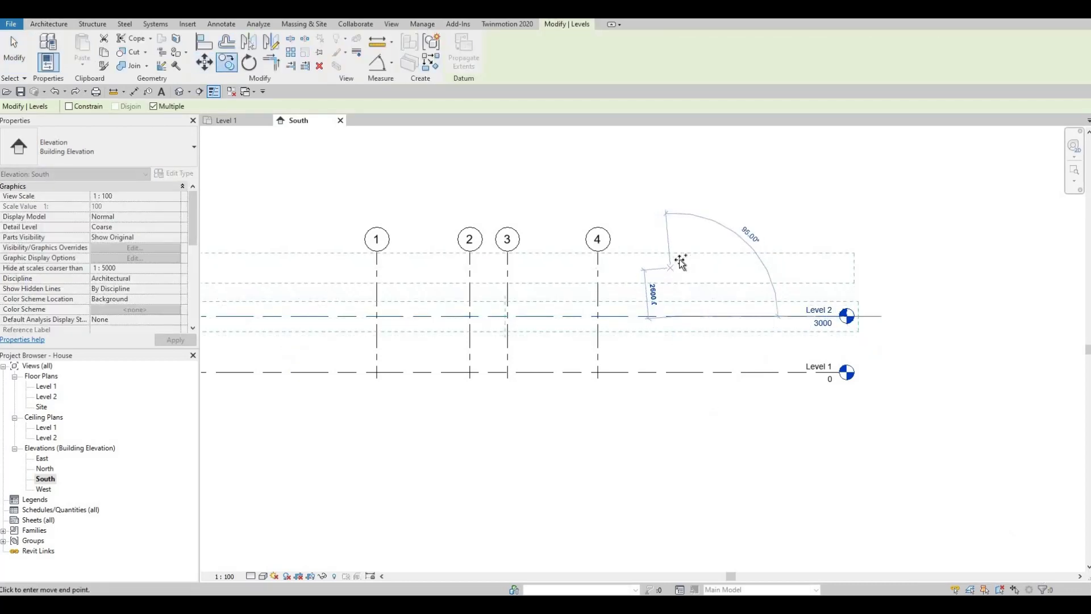
text(3000)
key(Return)
key(Escape)
key(Escape)
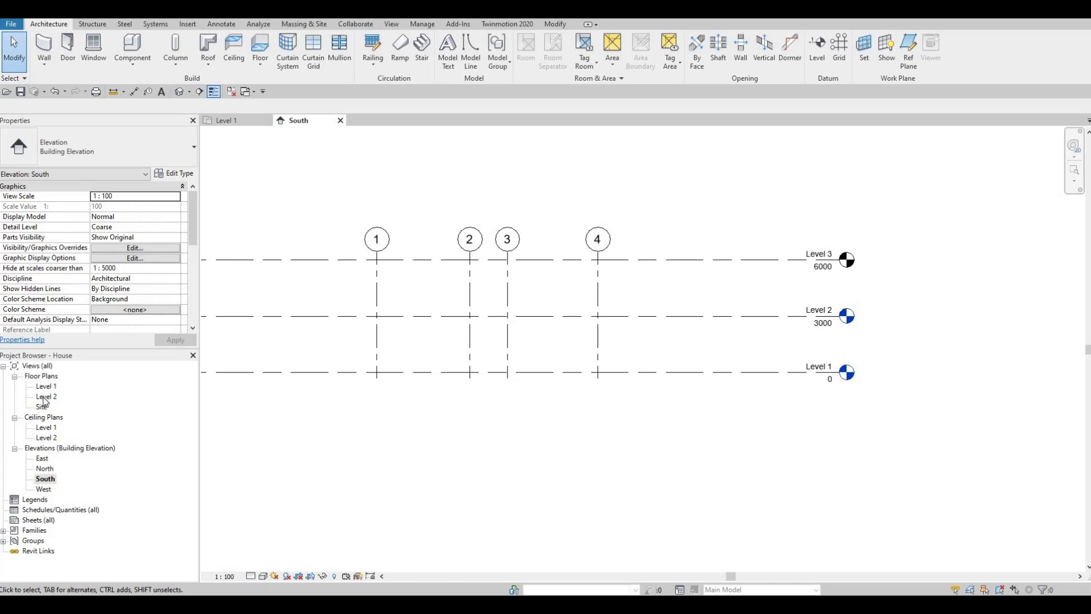
- Create a floor plan view for Level 3, and close that view to return to the South elevation
click(392, 25)
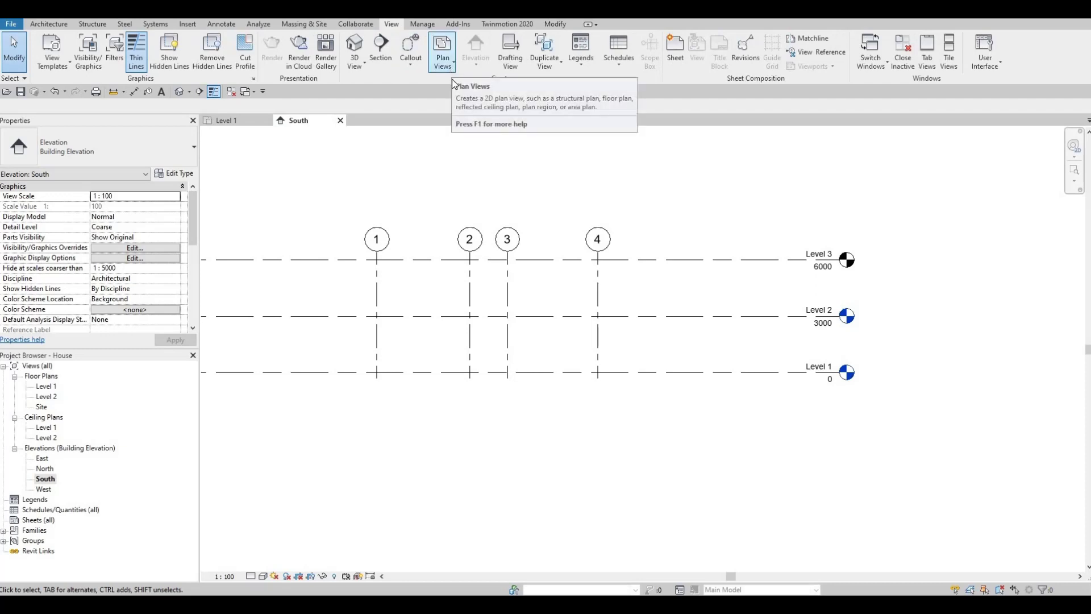
click(453, 70)
click(461, 83)
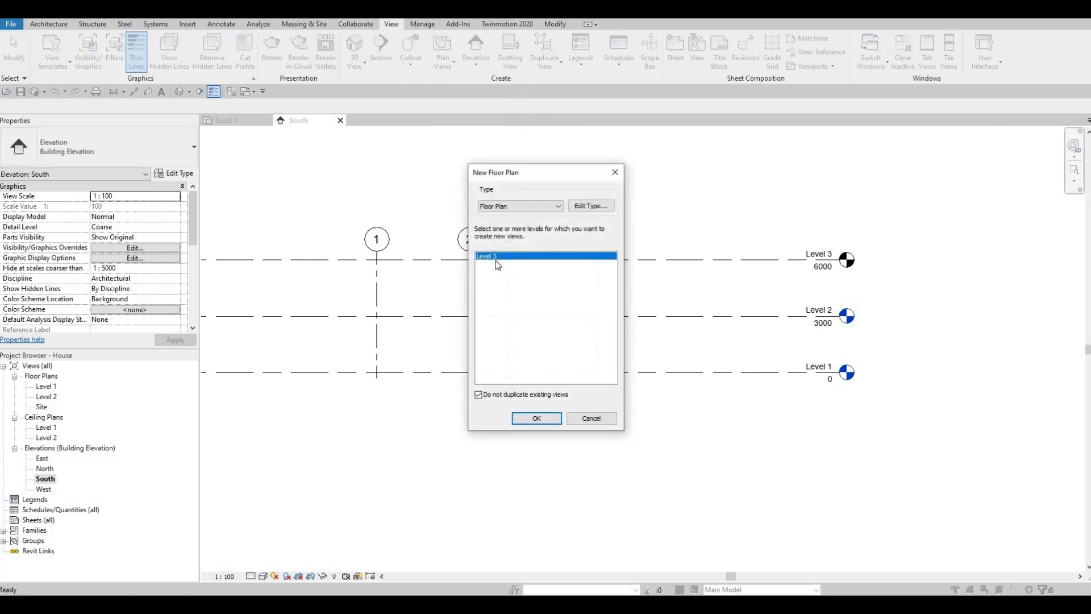
click(538, 419)
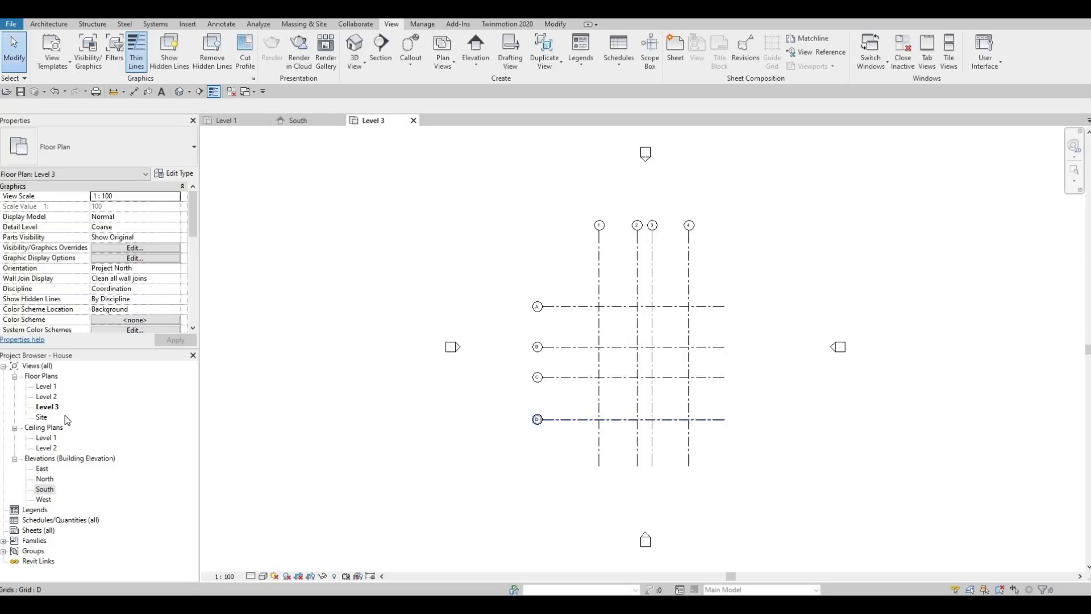
click(414, 120)
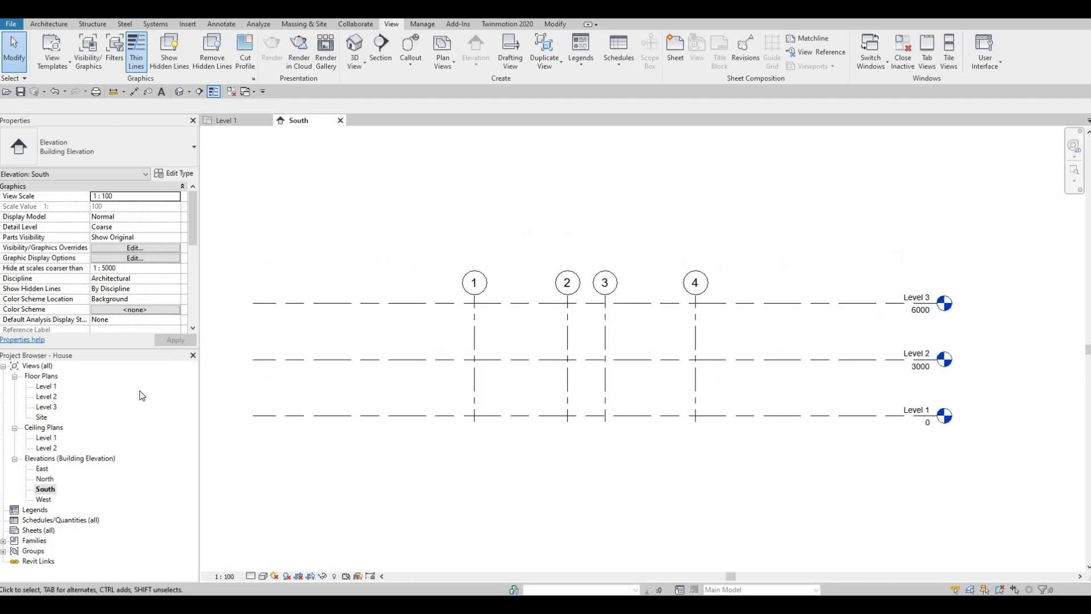
- Extend the tops of the aligned grids 1 to 4 so their bubbles sit above Level 3, and clear the selection
click(696, 307)
drag(696, 272, 695, 238)
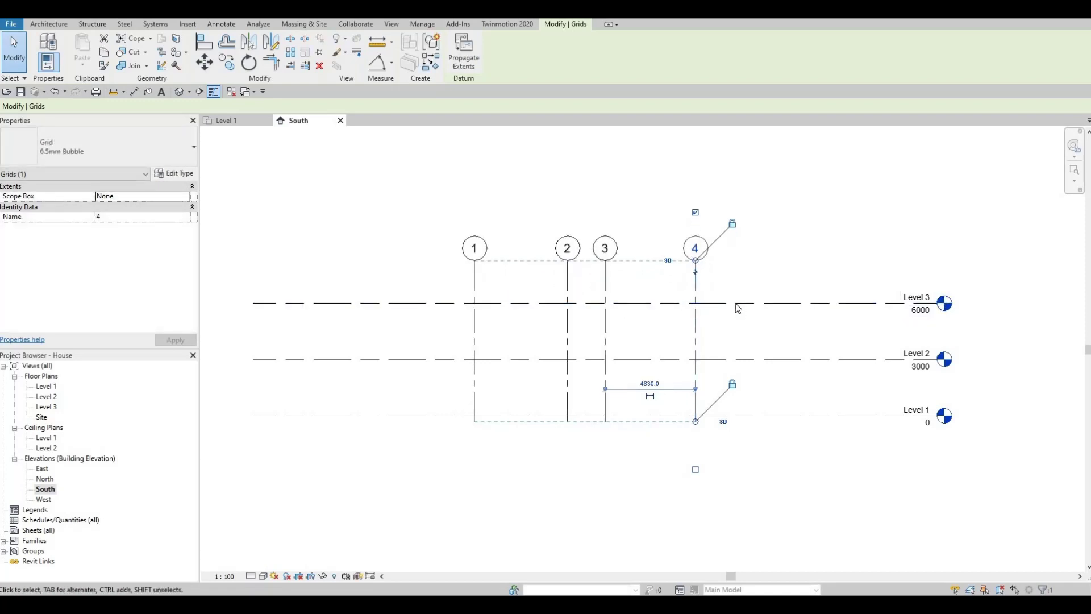
click(40, 25)
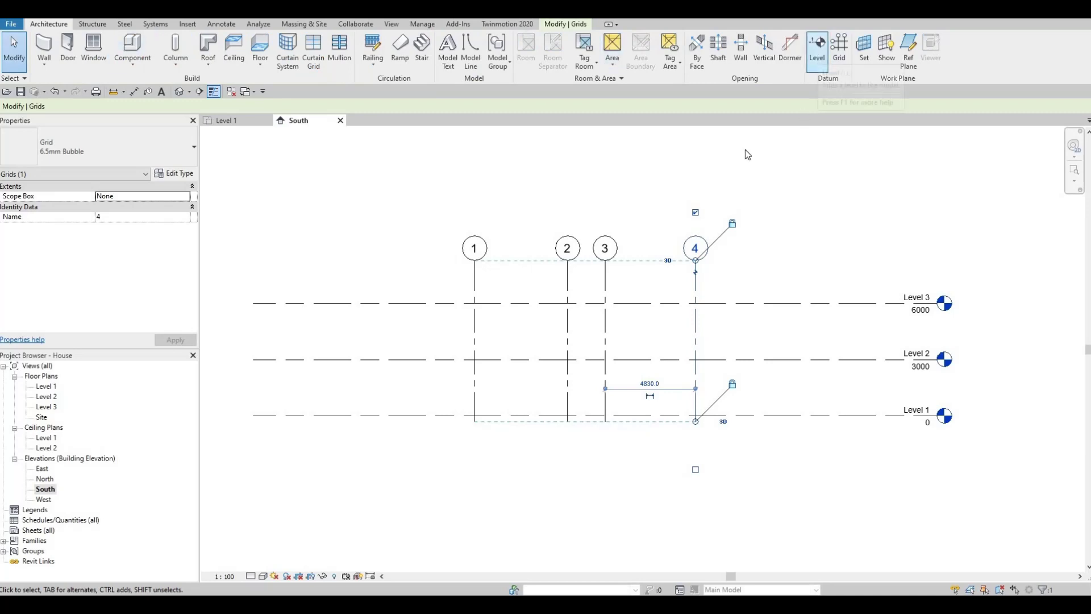
key(Escape)
key(Escape)
- Draw a new level with its plan views at elevation -600, 600 mm below Level 1, aligned with both ends of the existing levels
mouse_move(765, 268)
middle_down()
mouse_move(739, 324)
mouse_move(749, 233)
middle_up()
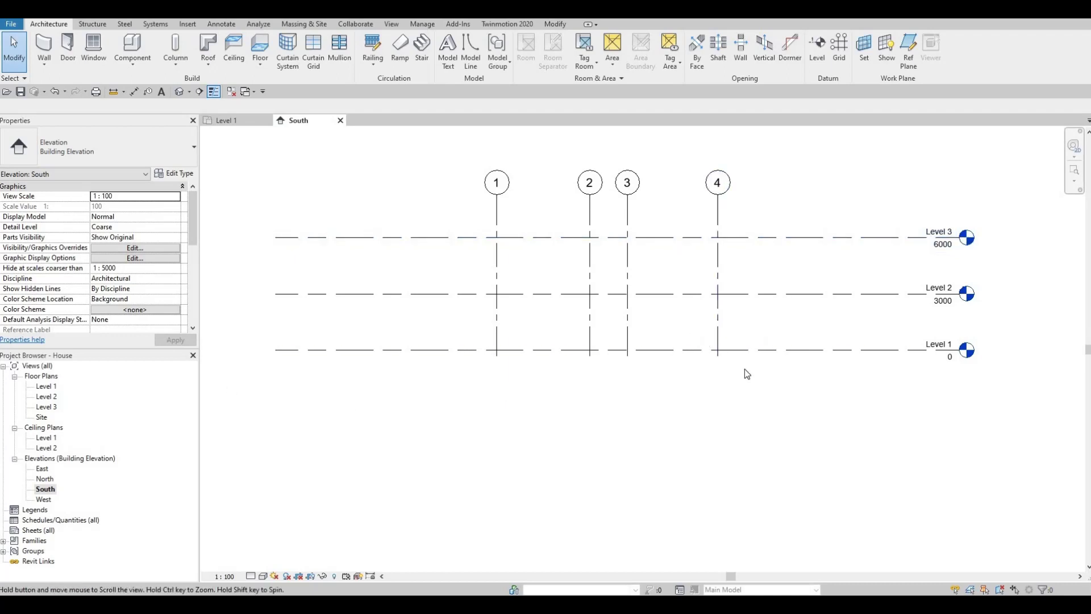
middle_drag(762, 359, 763, 354)
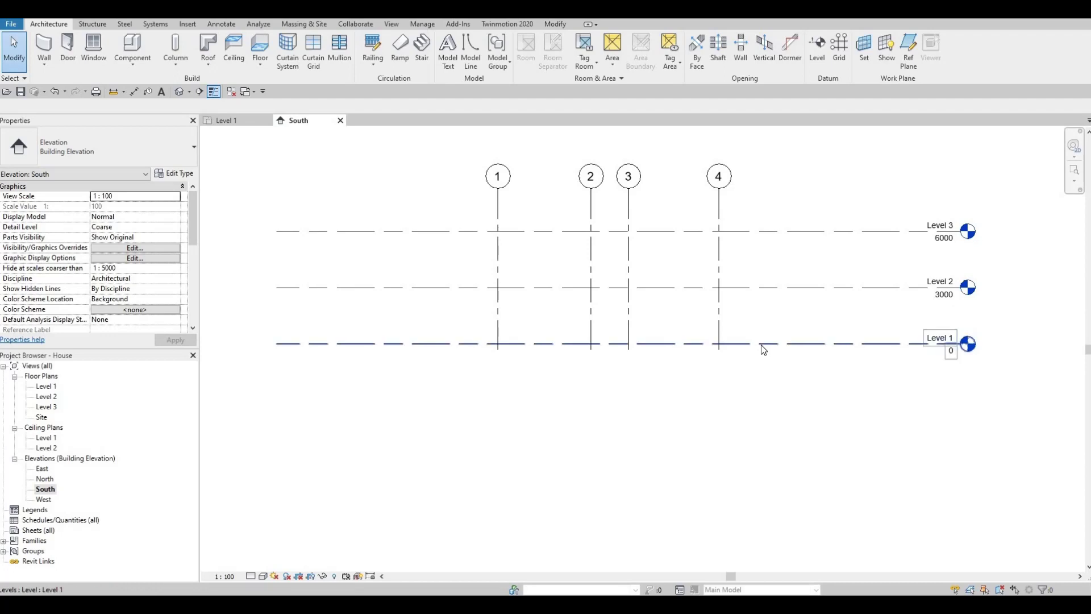
click(816, 56)
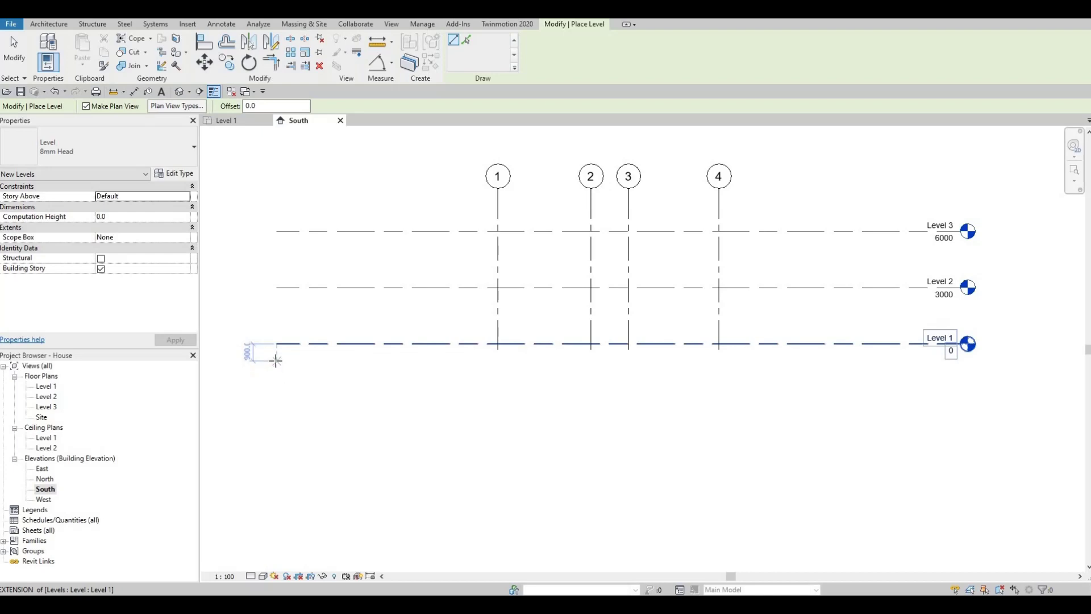
scroll(276, 361, up, 4)
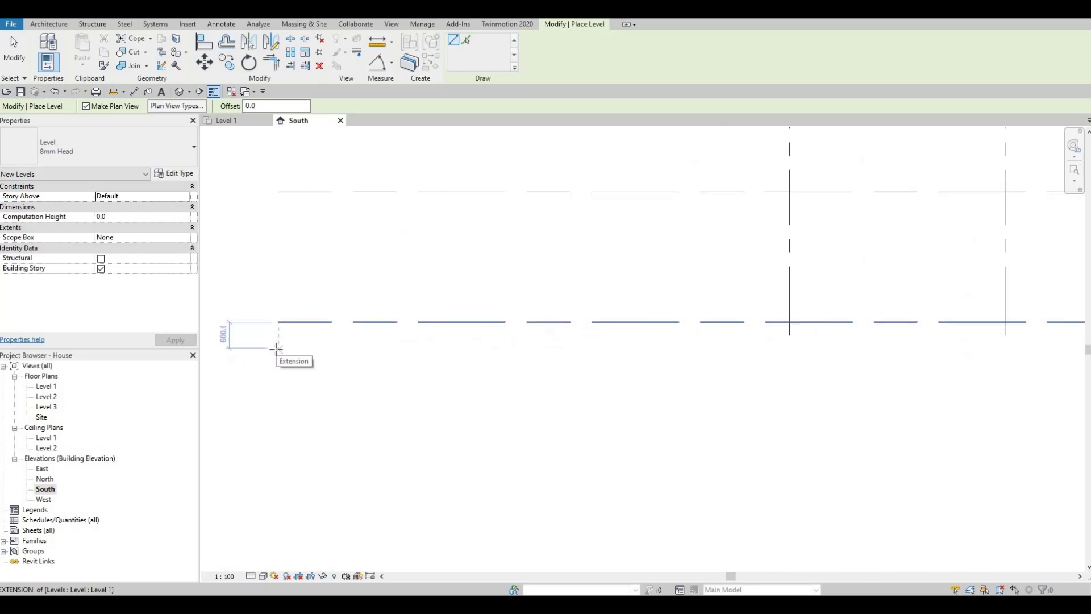
click(400, 349)
scroll(591, 384, down, 2)
scroll(619, 415, down, 3)
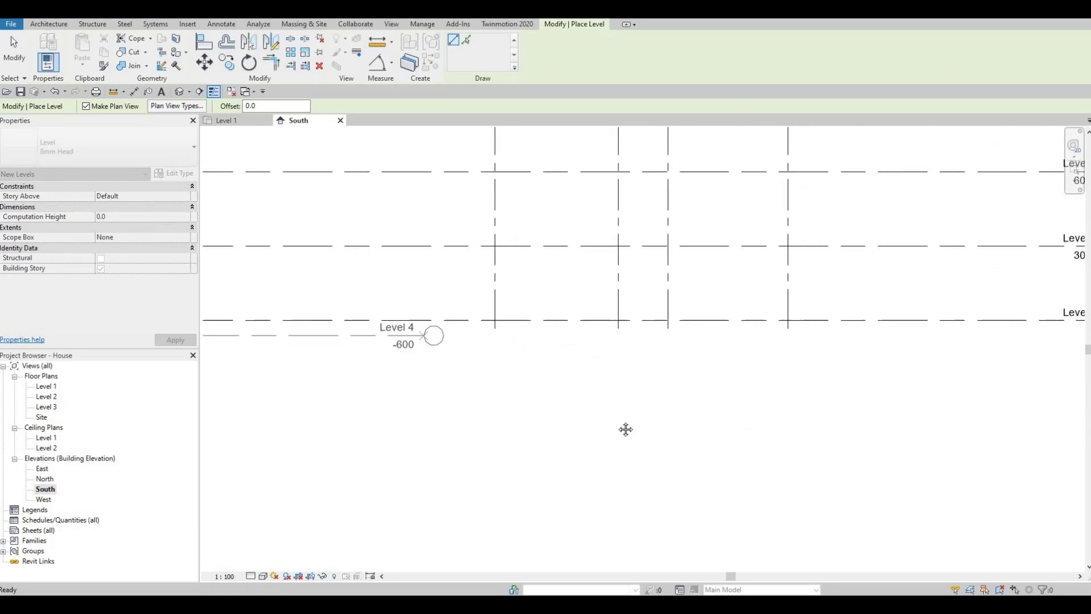
shift+scroll(796, 398, right, 2)
scroll(796, 349, up, 2)
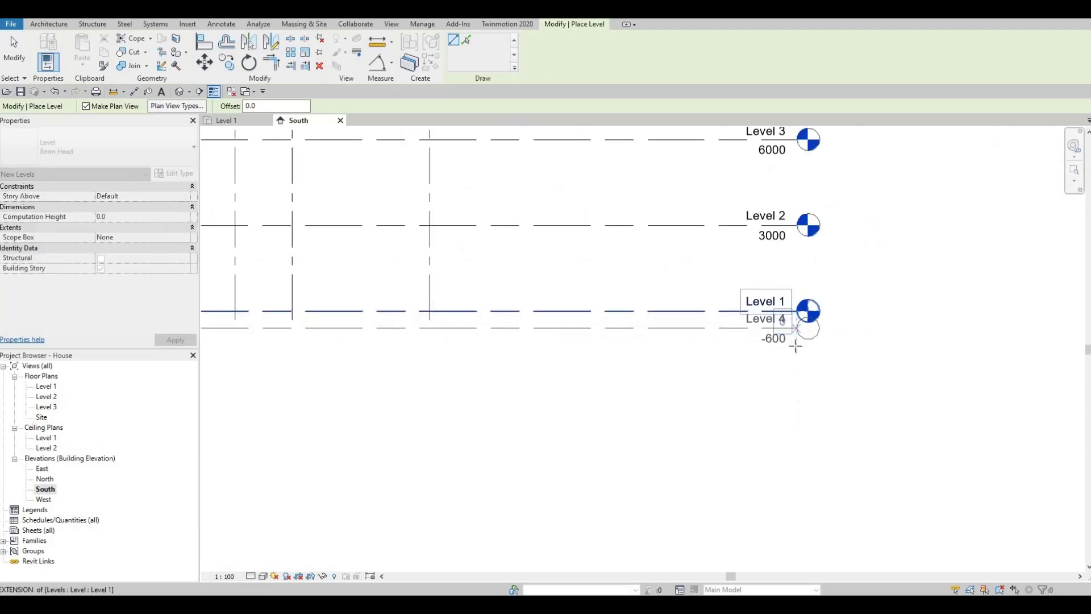
click(791, 353)
scroll(779, 411, up, 2)
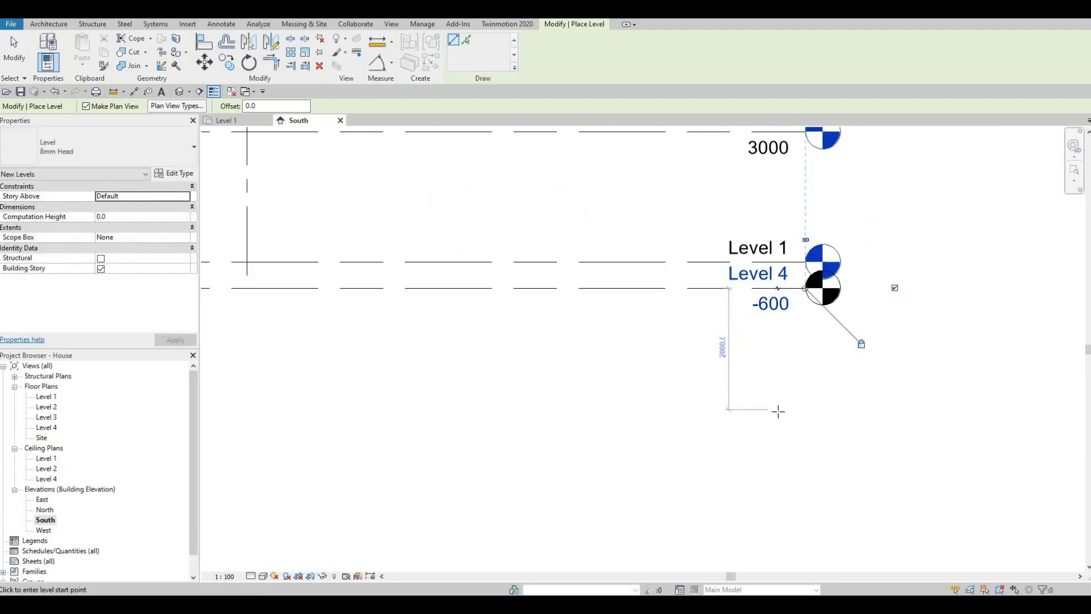
key(Escape)
key(Escape)
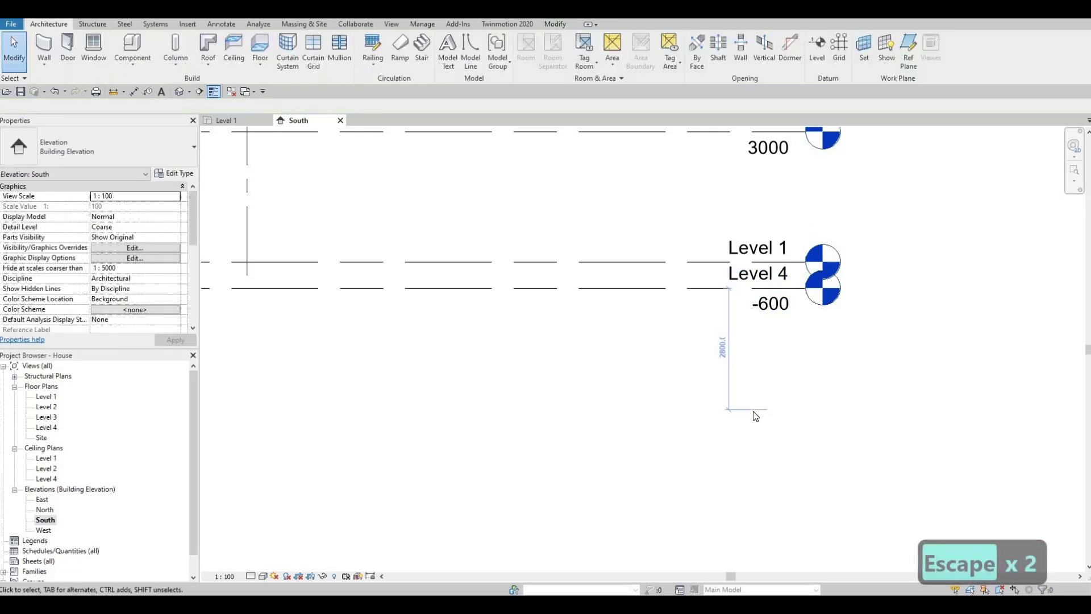
- Add an elbow to the -600 level line and lower its head clear of the Level 1 head and text
scroll(761, 410, down, 2)
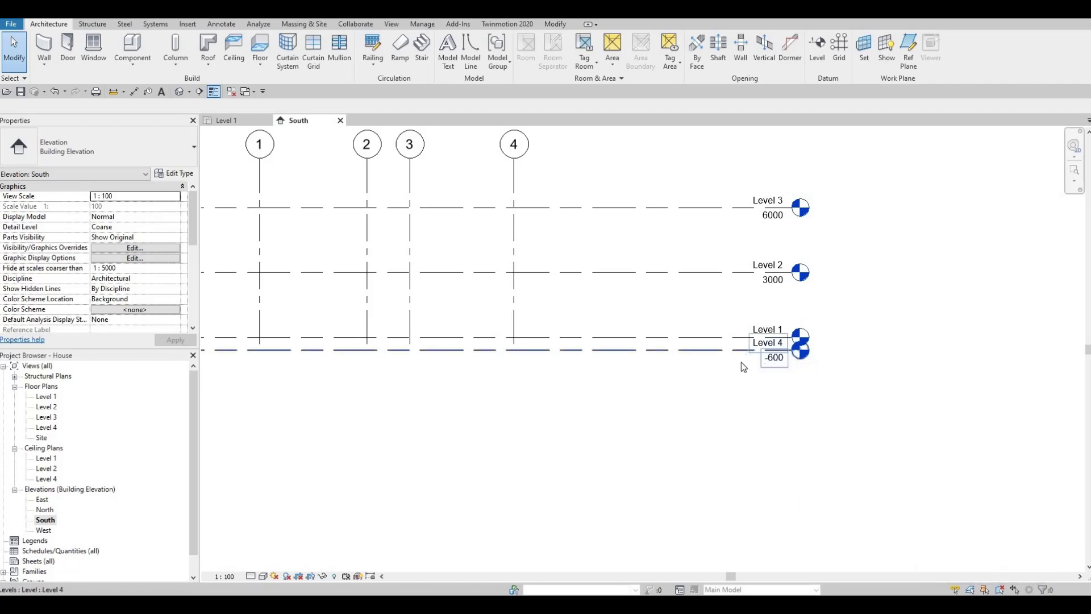
scroll(784, 370, up, 4)
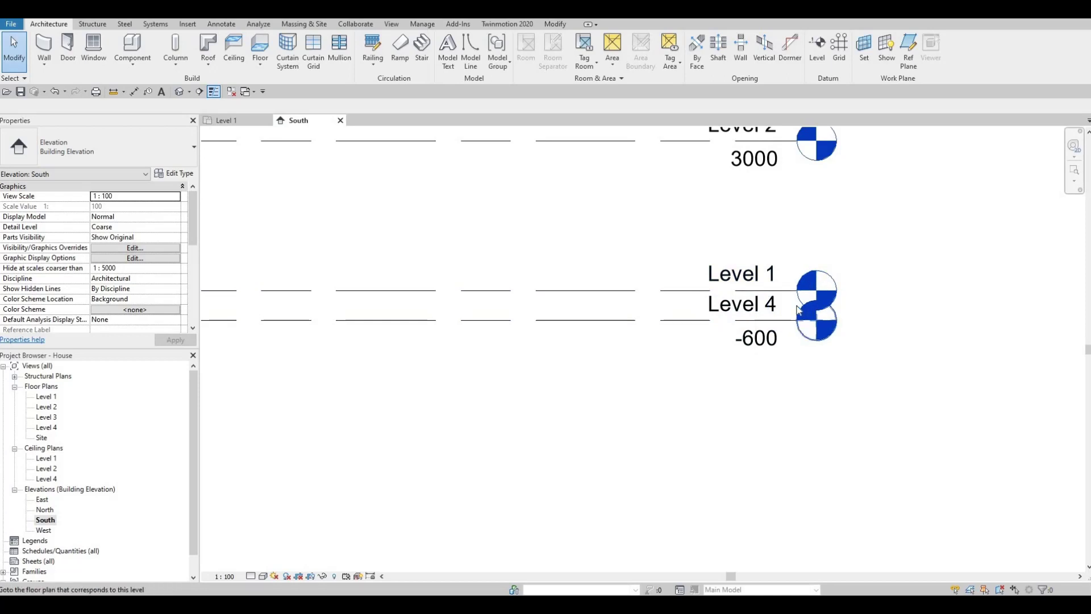
scroll(800, 310, up, 3)
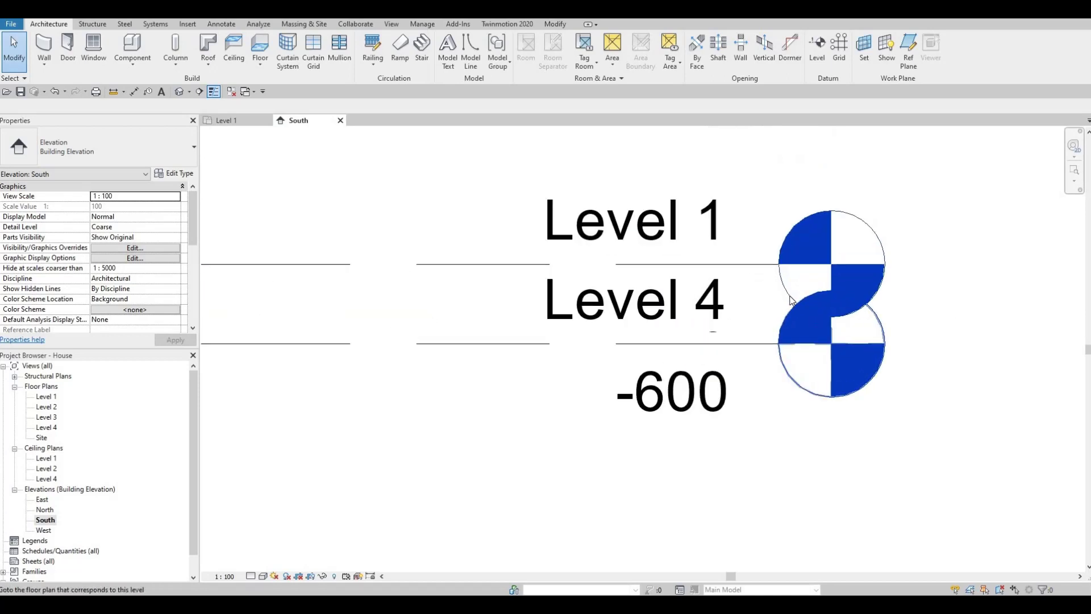
scroll(791, 300, down, 2)
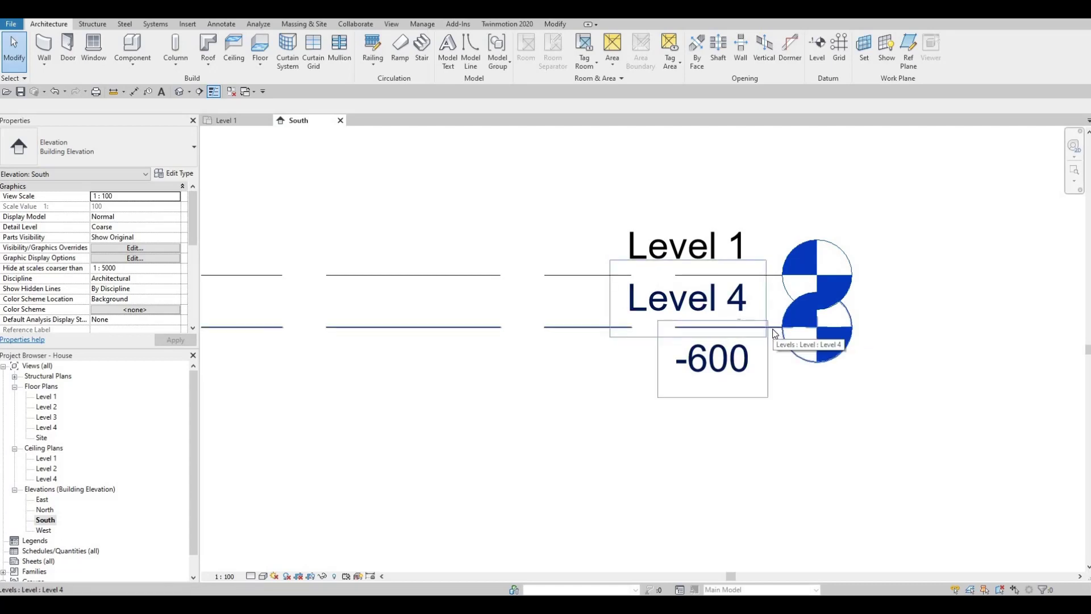
click(749, 346)
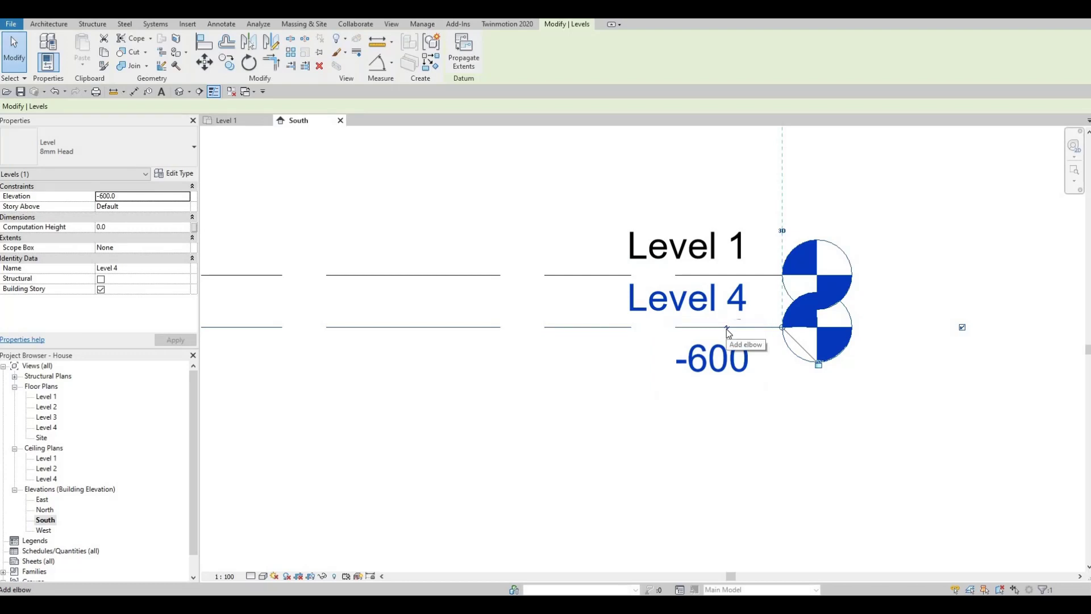
scroll(727, 328, up, 5)
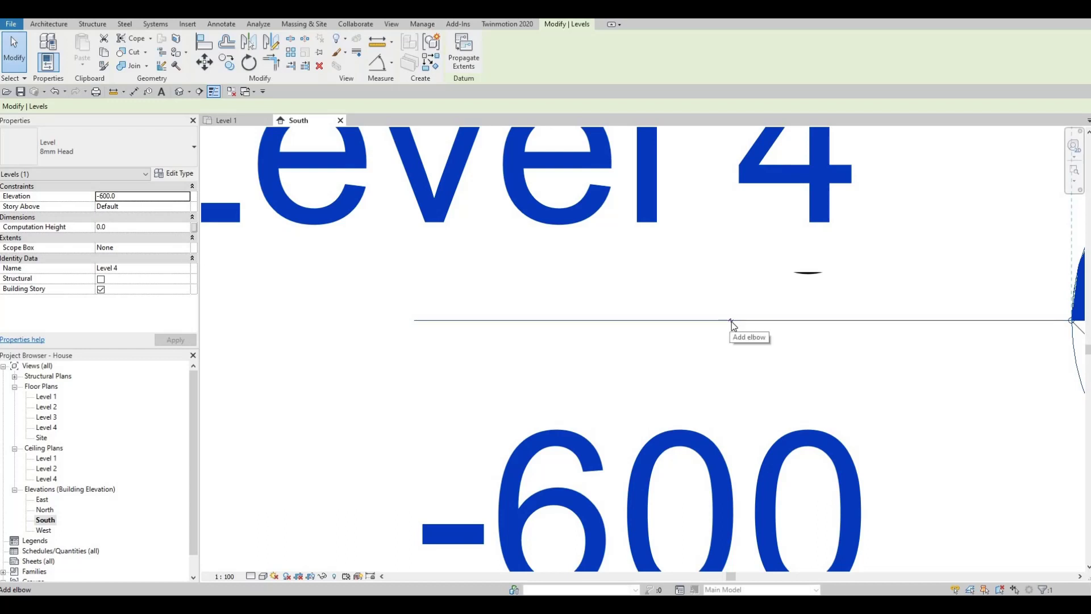
click(731, 321)
scroll(740, 324, down, 6)
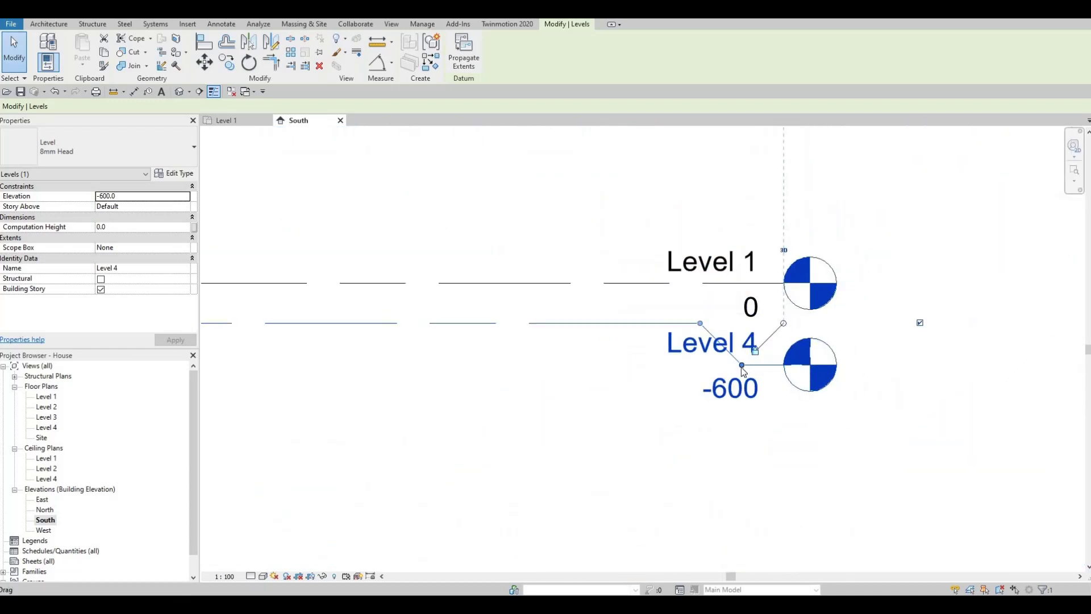
mouse_move(741, 367)
mouse_down()
mouse_move(741, 386)
mouse_move(658, 347)
mouse_move(742, 384)
mouse_up()
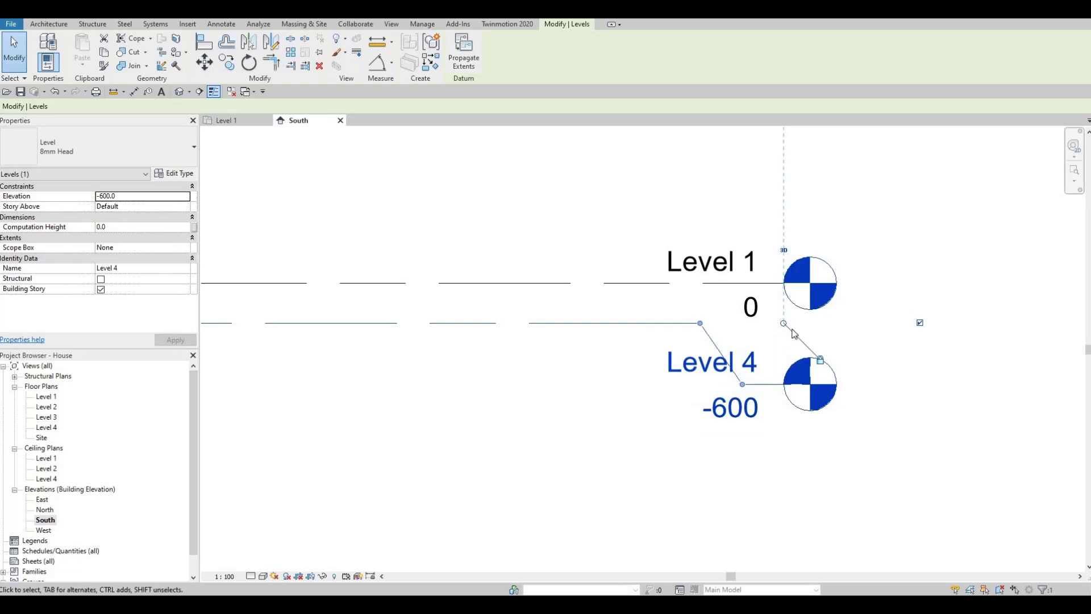
key(Escape)
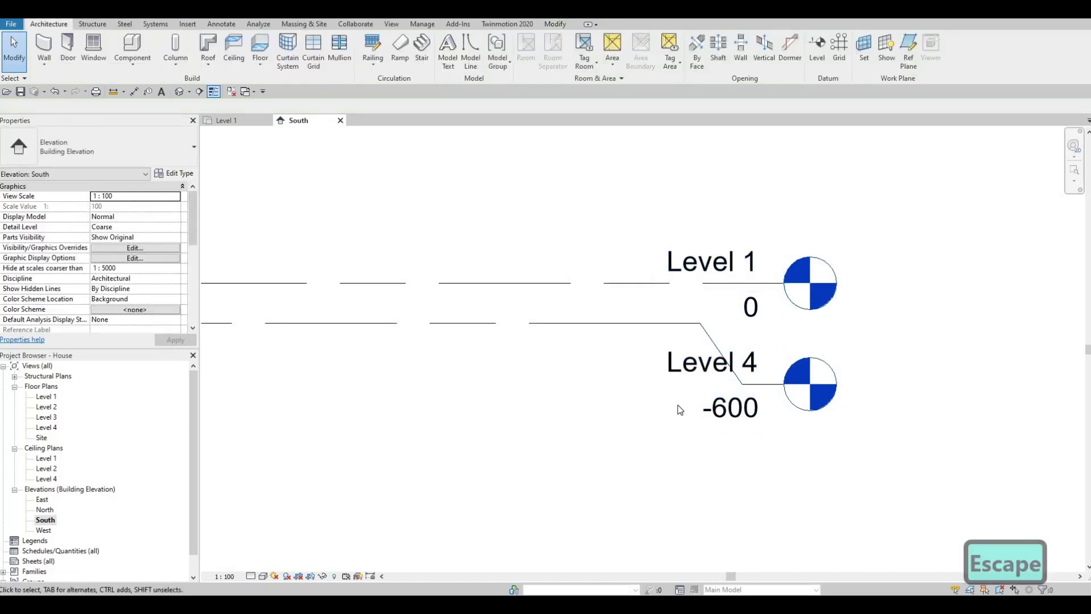
- Rename the -600 level as GROUND and rename its corresponding views too
middle_drag(649, 371, 721, 324)
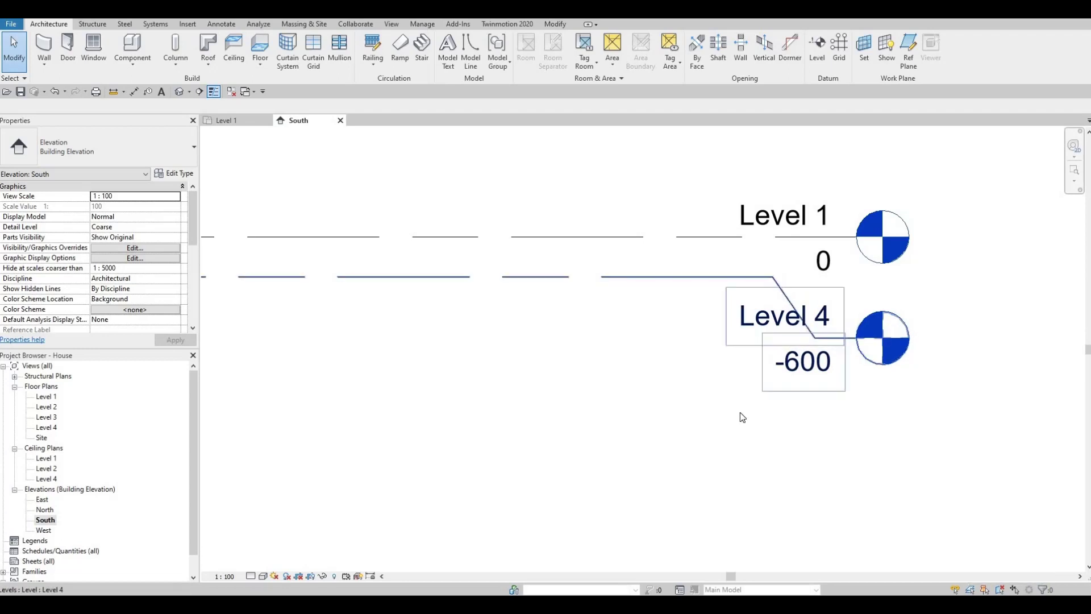
click(742, 331)
click(742, 332)
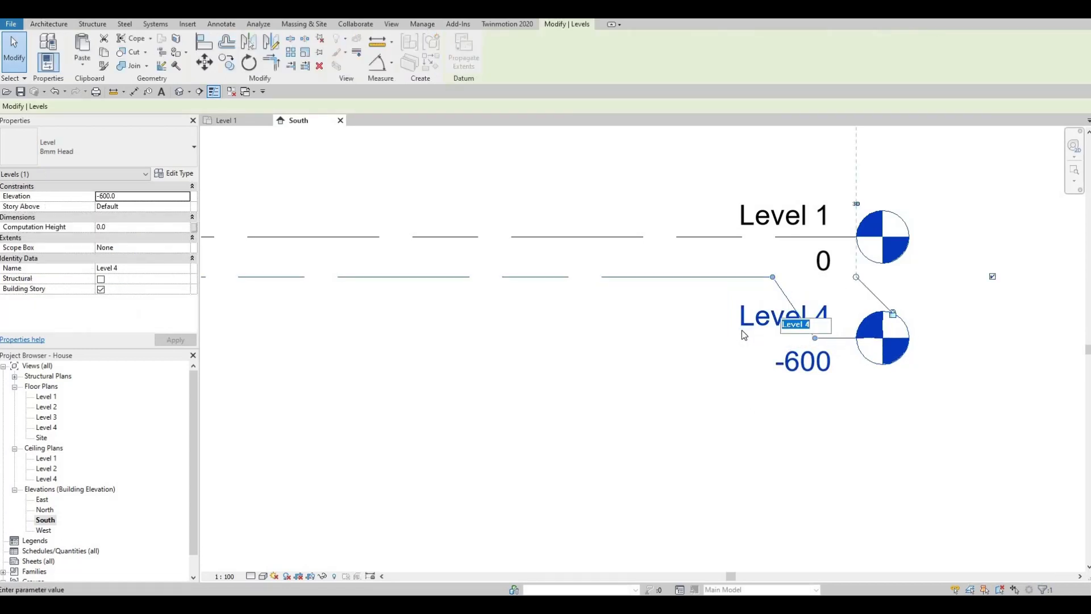
text(G)
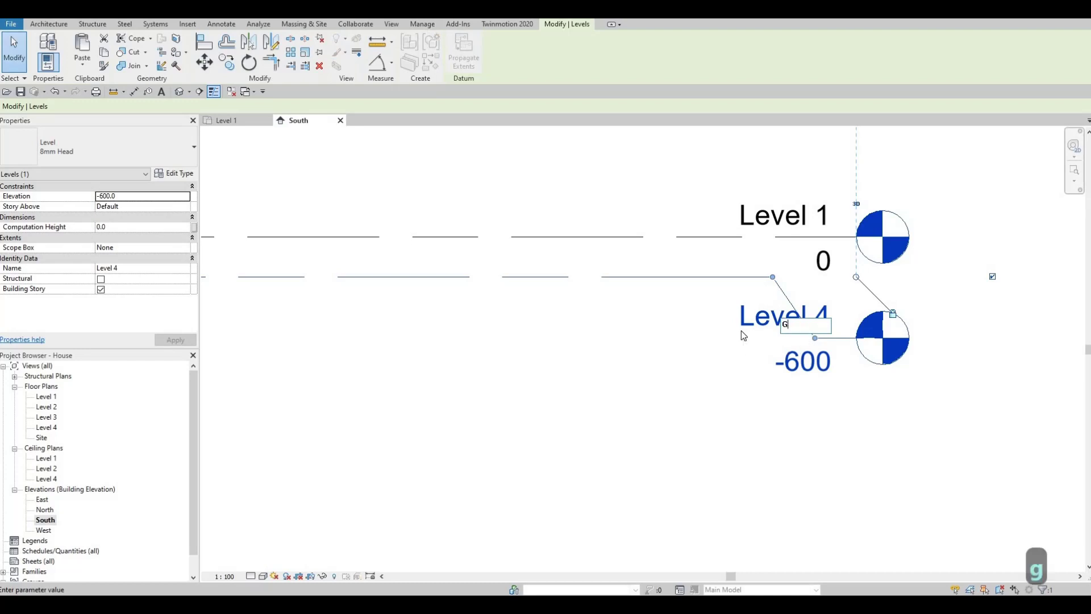
key(BackSpace)
text(GR)
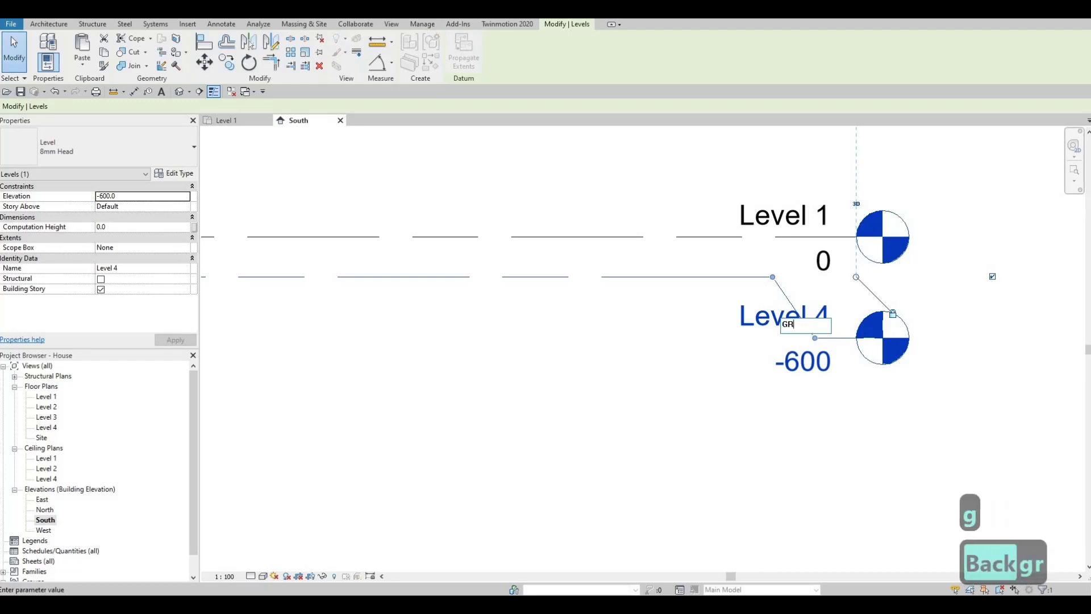
text(OUND)
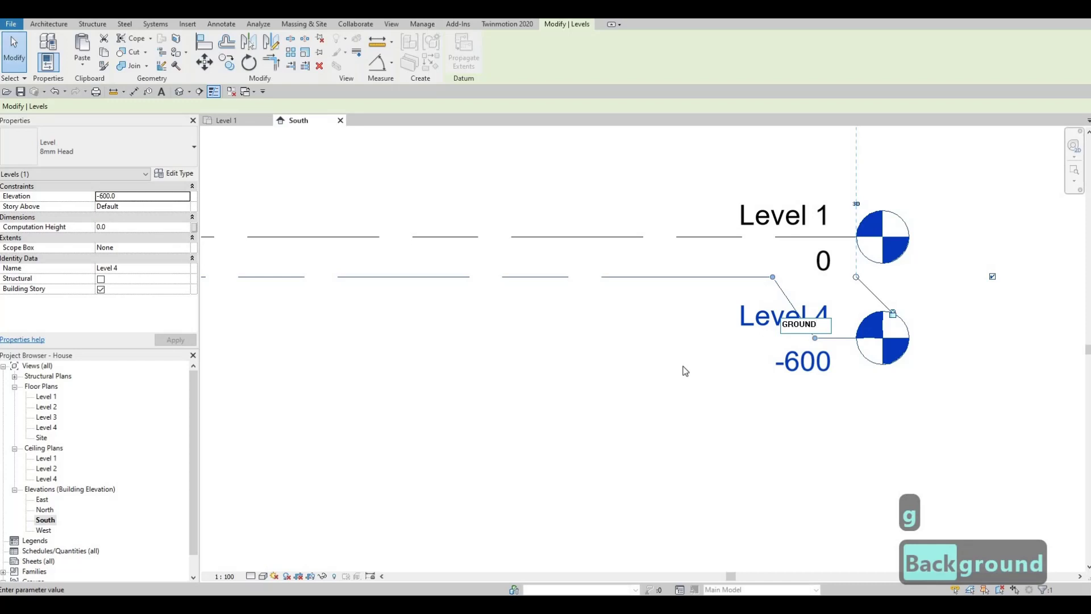
key(Return)
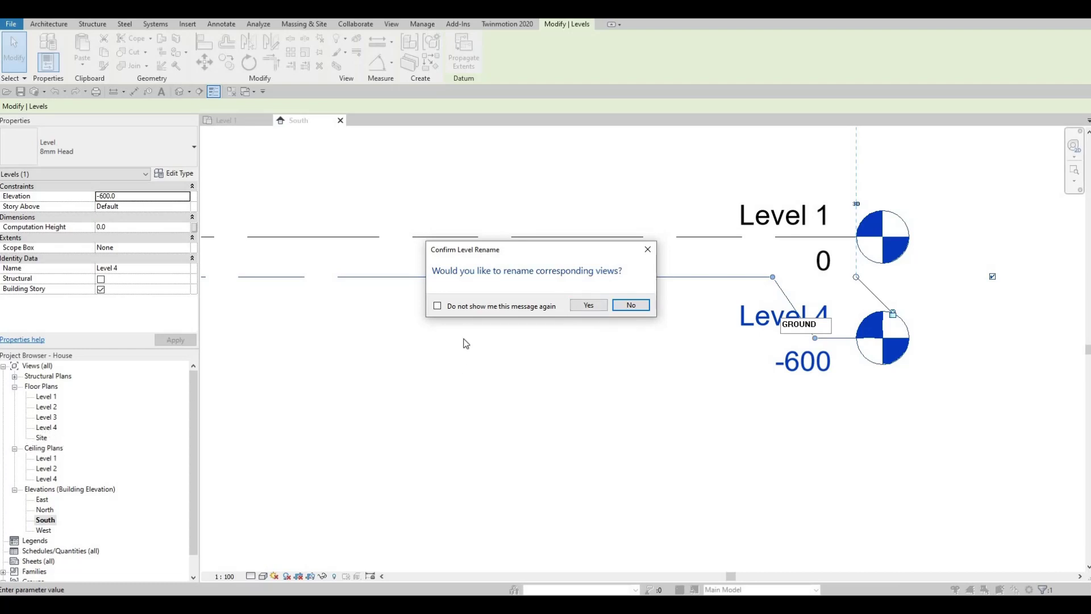
click(589, 307)
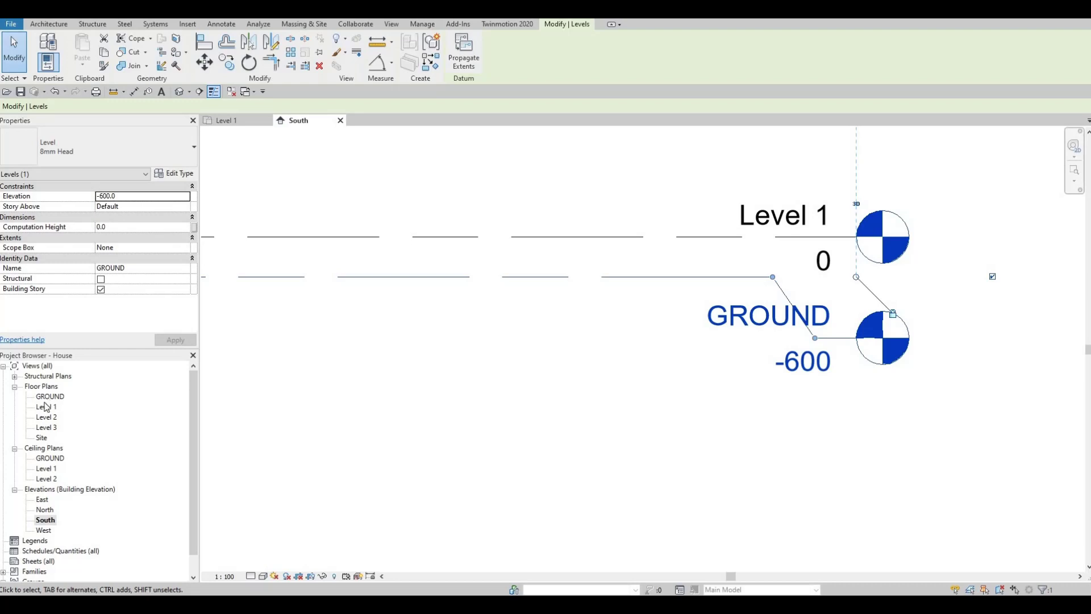
- Clear the level selection and open the GROUND and Level 3 floor plans to check their grids
key(F1)
scroll(736, 380, down, 5)
key(Escape)
key(Escape)
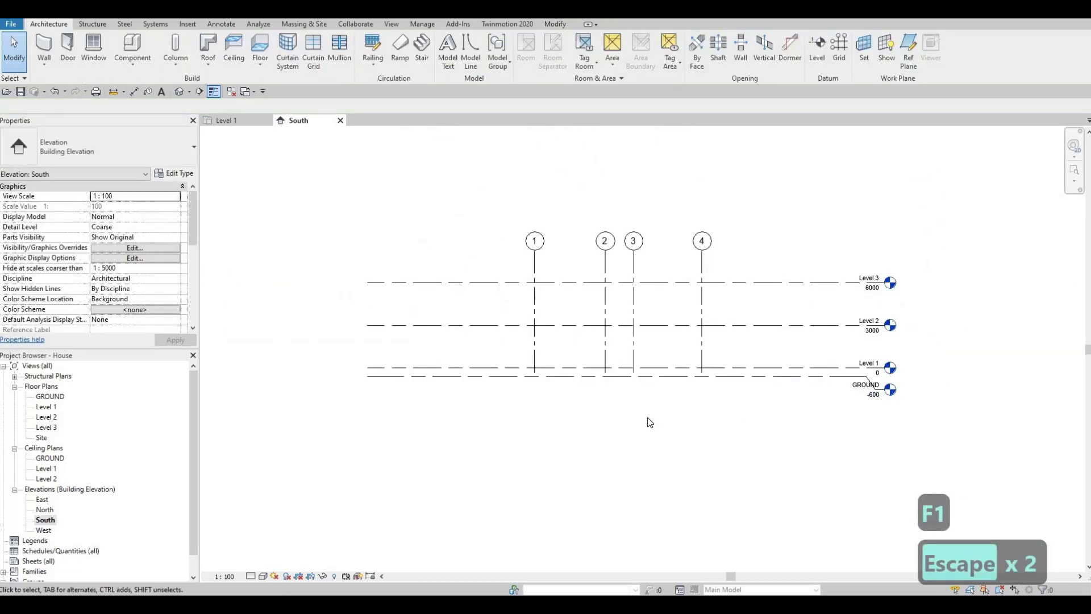
scroll(656, 422, up, 1)
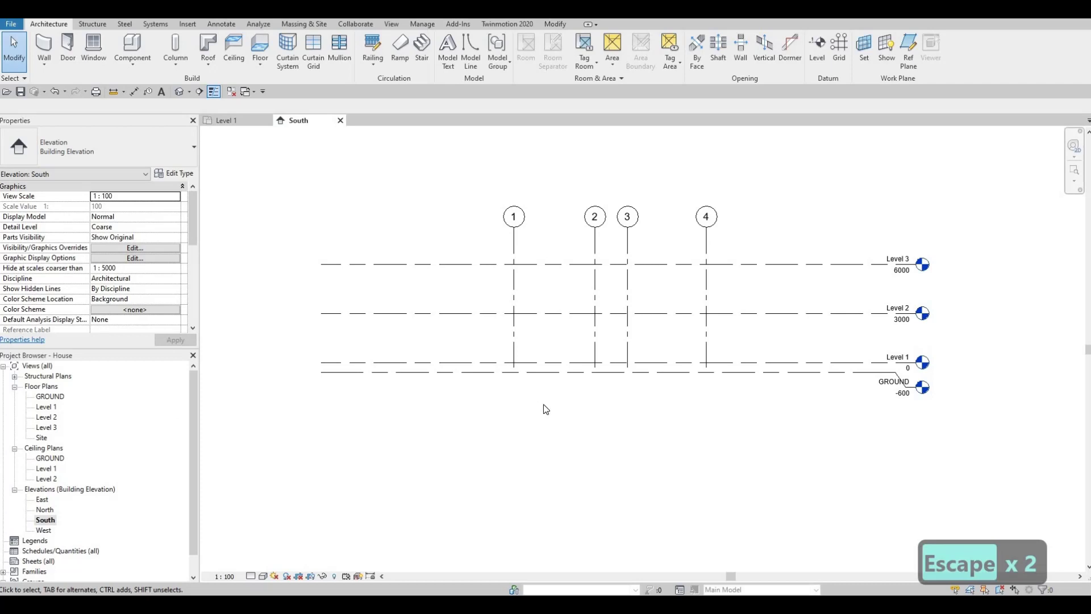
double_click(51, 397)
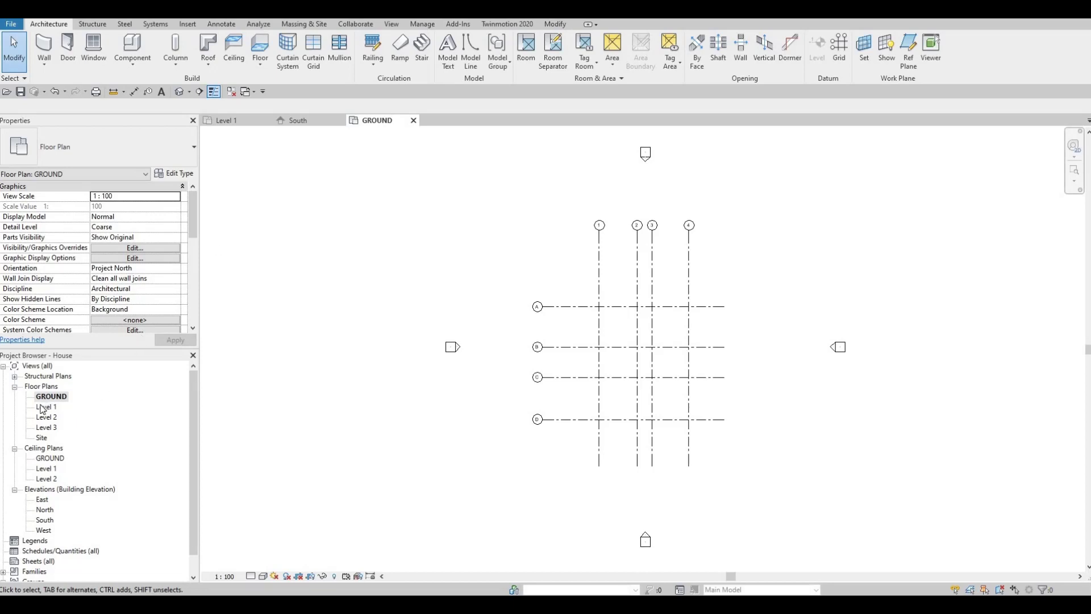
click(43, 427)
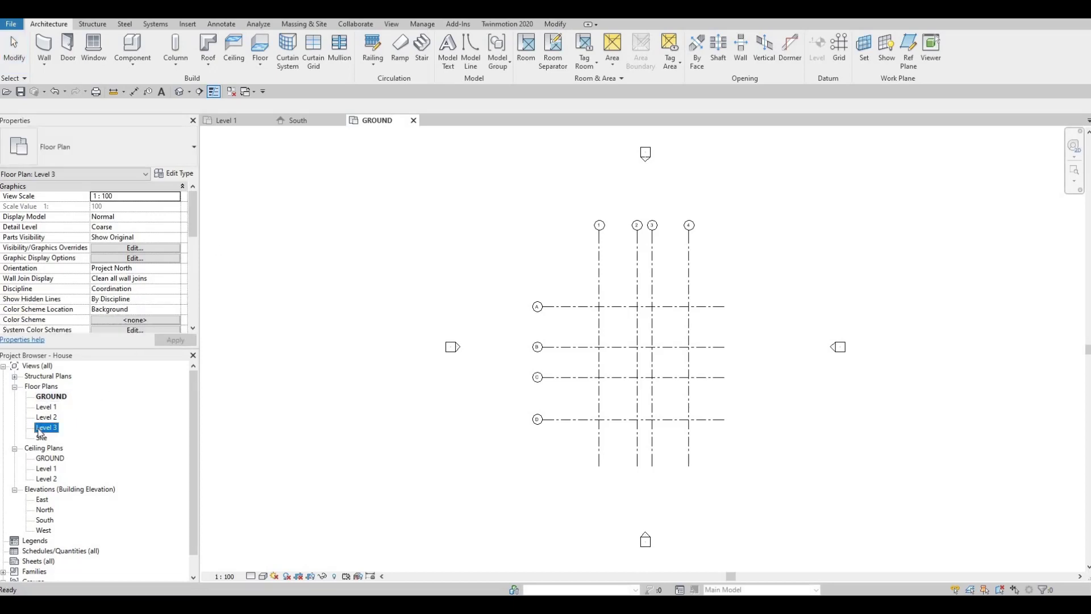
double_click(41, 428)
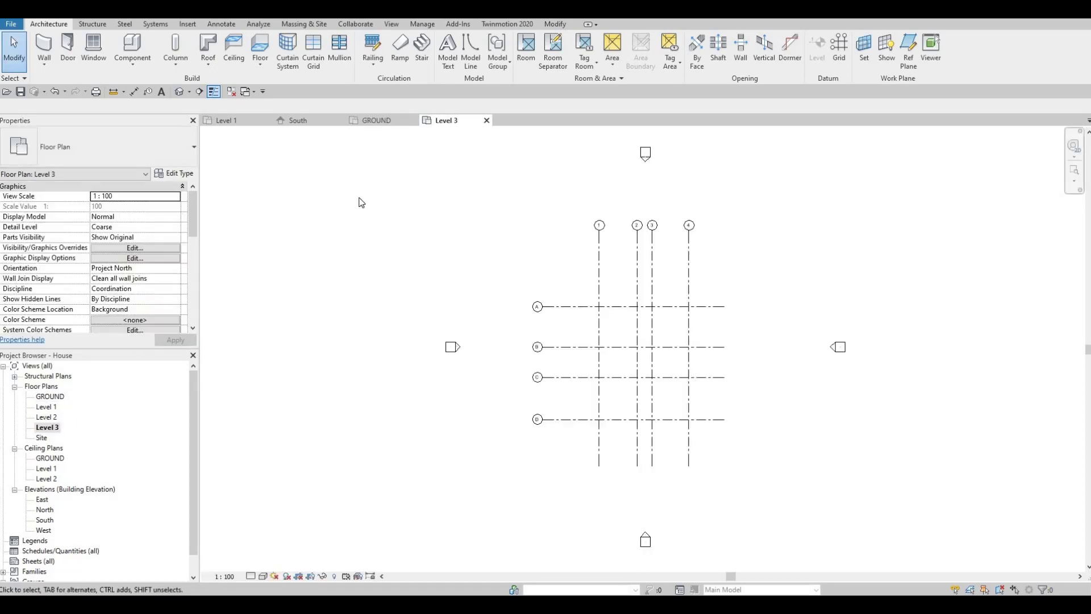
- In the South elevation, lower the tops of grids 1 to 4 onto the Level 3 line and check the Level 3 floor plan
click(308, 120)
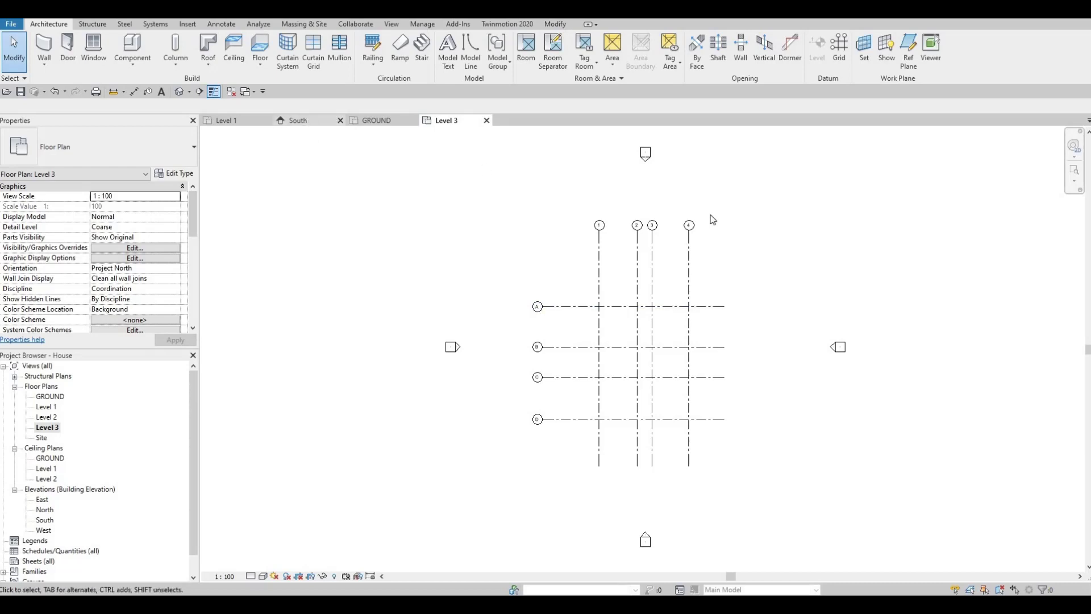
click(707, 231)
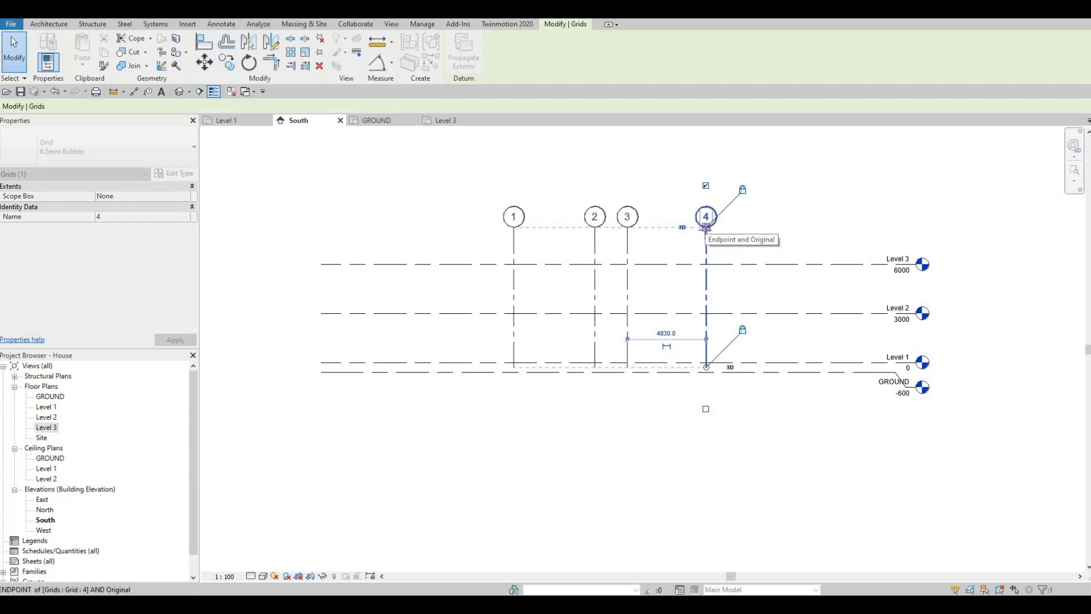
drag(706, 257, 843, 282)
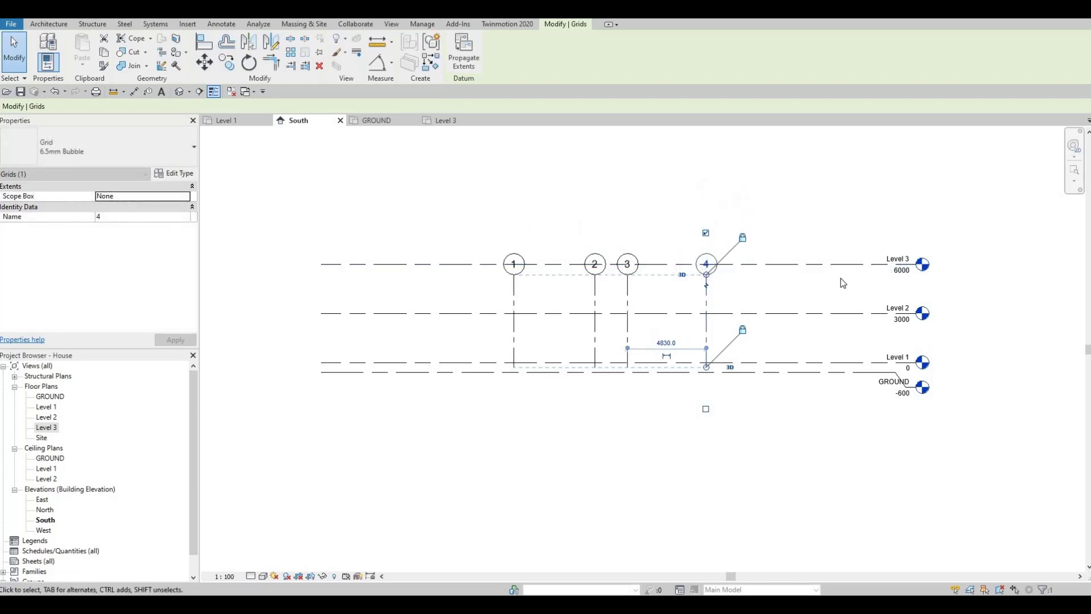
click(446, 121)
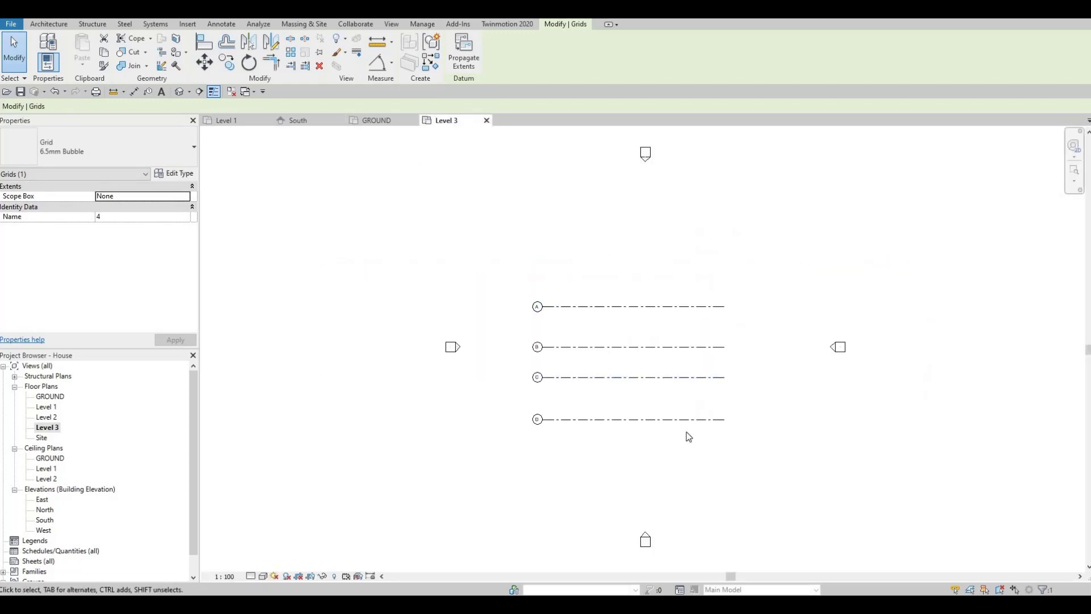
click(381, 124)
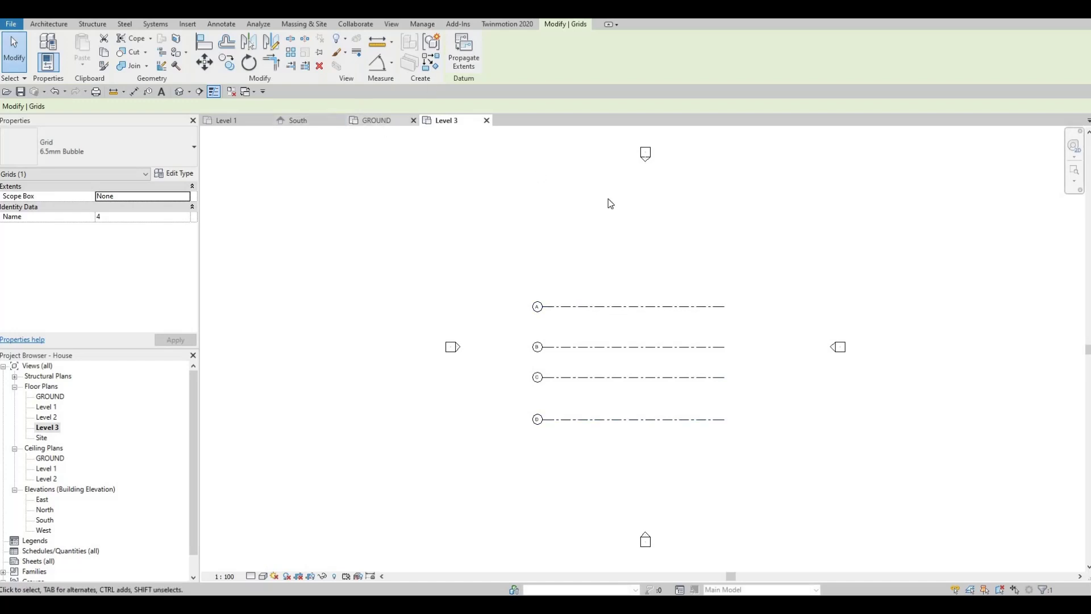
- In the South elevation, raise the tops of grids 1 to 4 above Level 3 and extend their bottoms below the GROUND level line
click(316, 122)
drag(706, 263, 707, 209)
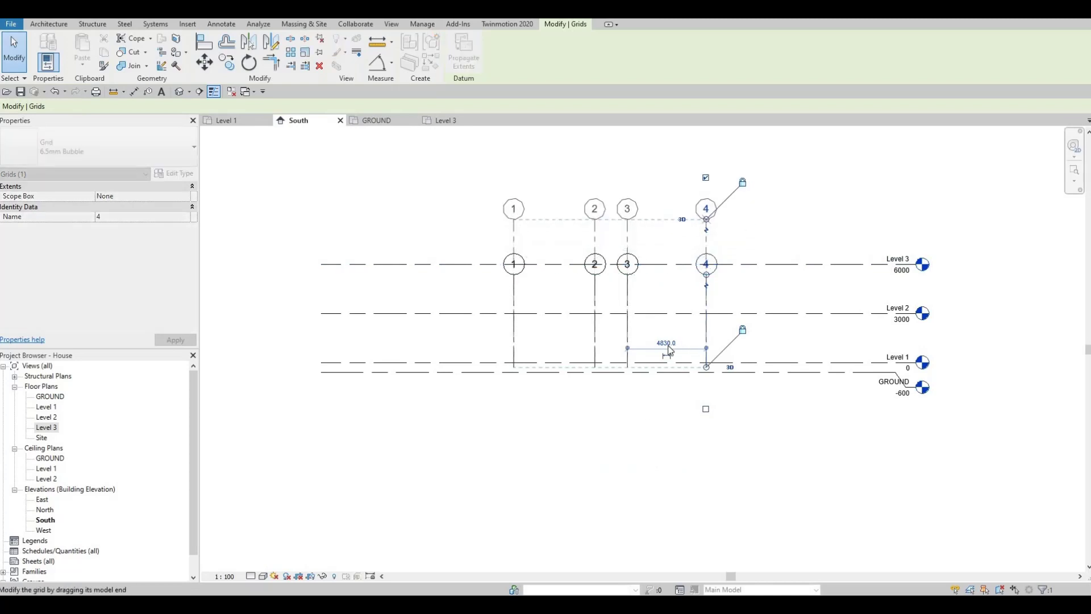
scroll(707, 353, up, 2)
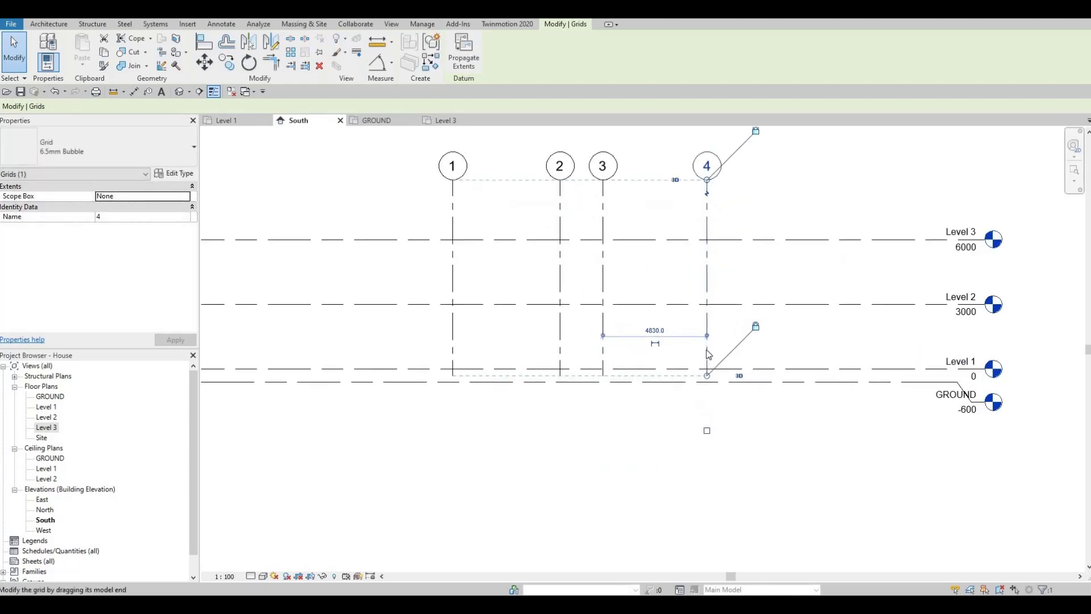
key(Escape)
key(Escape)
click(707, 364)
drag(707, 375, 707, 406)
- Check the grids in the Level 3 and GROUND floor plans, clear the selection and return to the South elevation
key(ctrl+Tab)
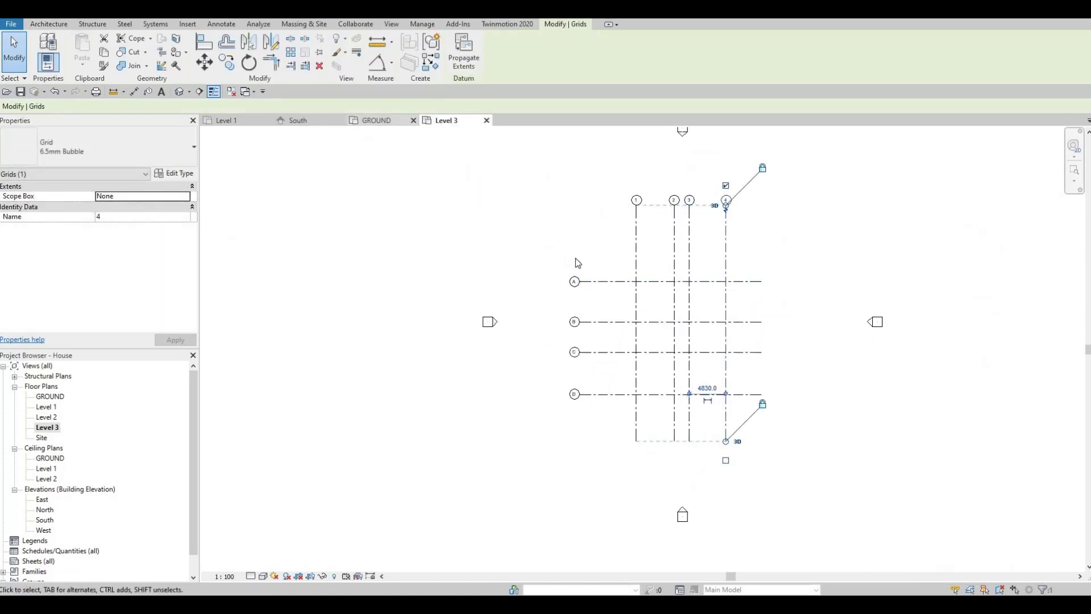
key(ctrl+Tab)
key(Escape)
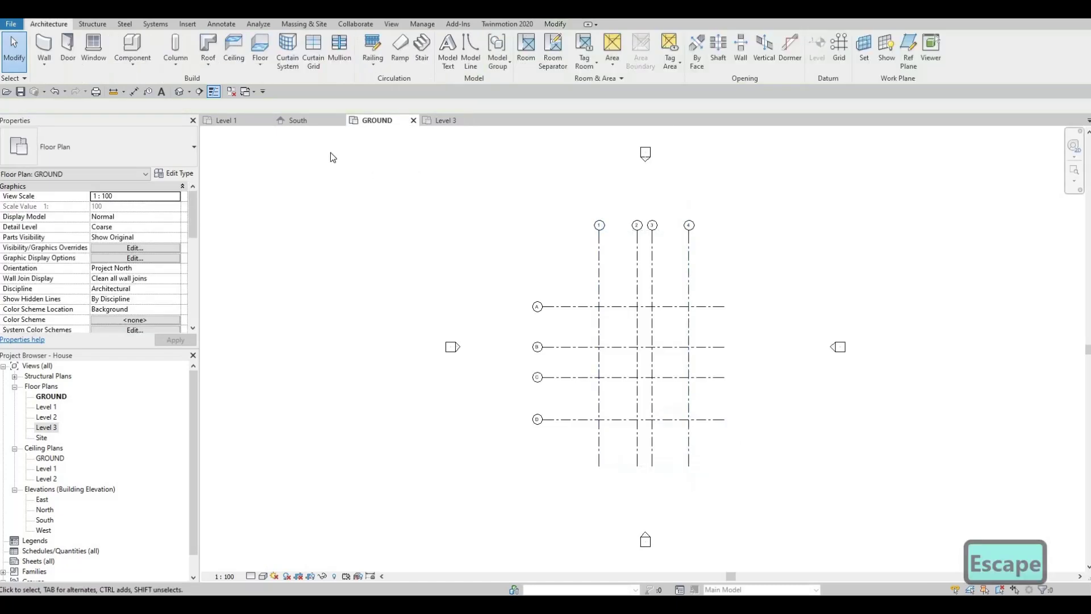
key(Escape)
key(Escape)
click(301, 121)
scroll(592, 304, down, 3)
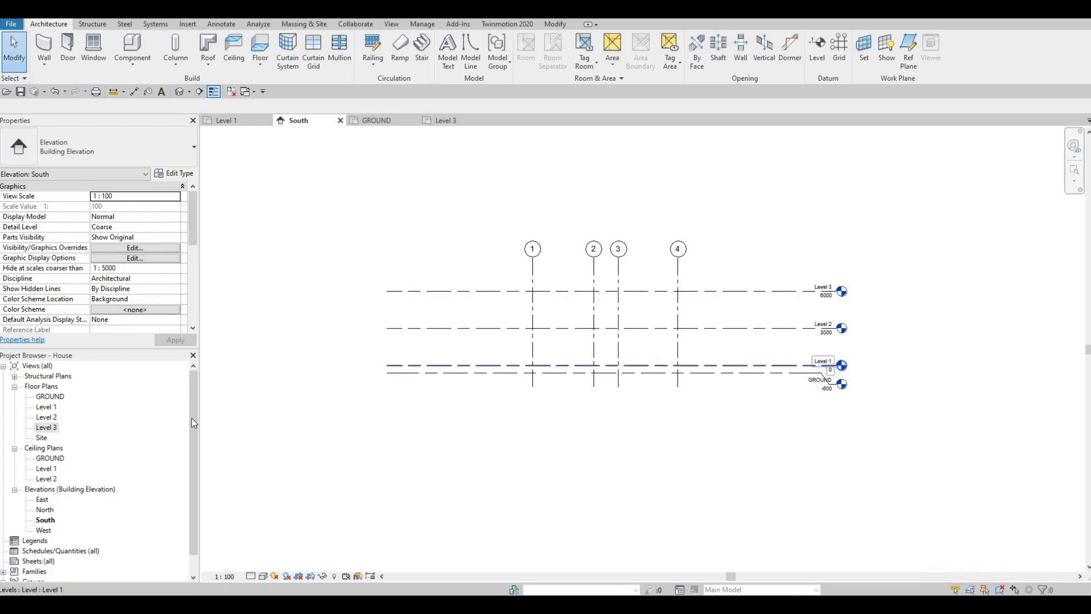
- Open the Level 1 floor plan and start the Wall command with the type Exterior - Brick on Mtl. Stud
double_click(51, 407)
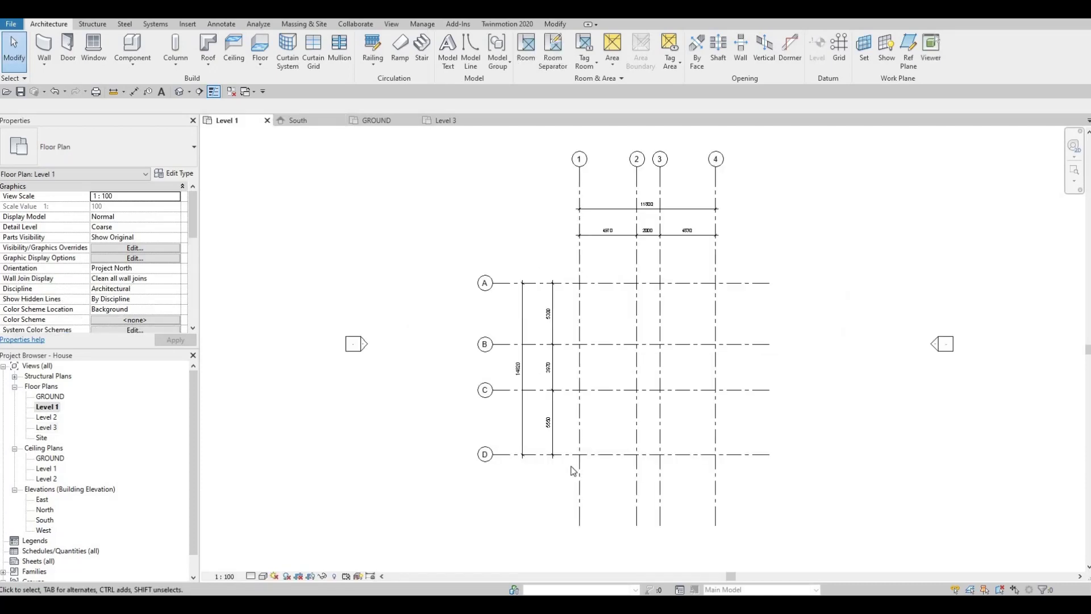
key(F1)
key(F1)
click(38, 50)
key(Escape)
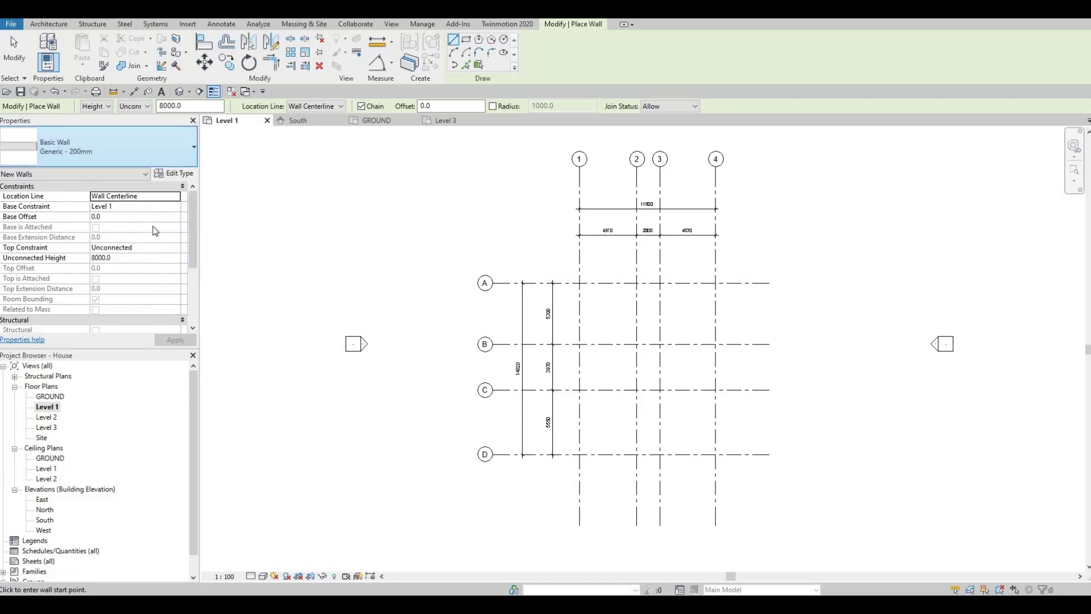
click(180, 162)
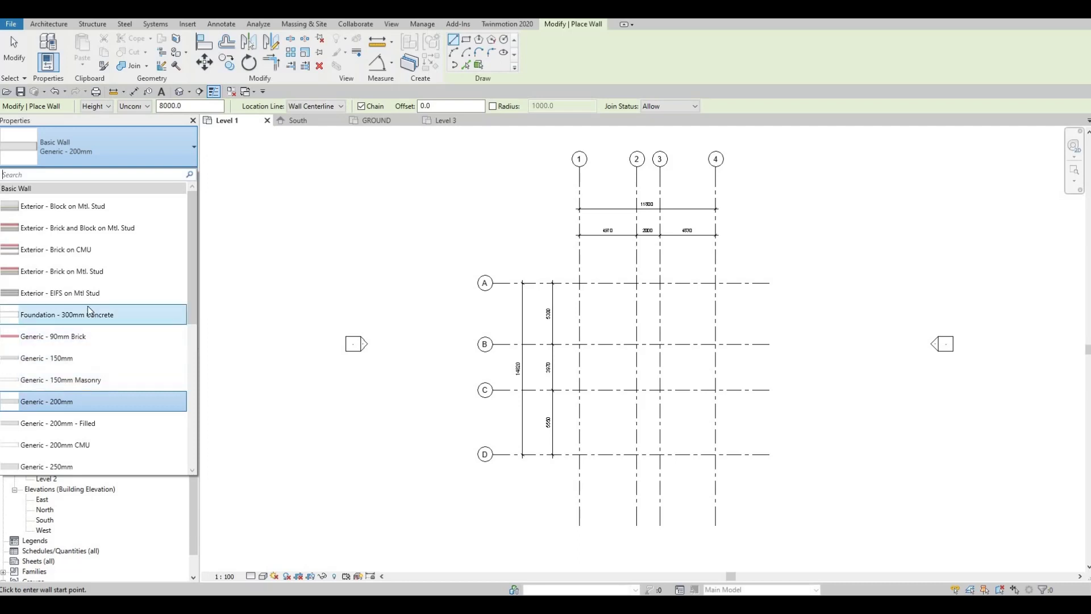
click(66, 271)
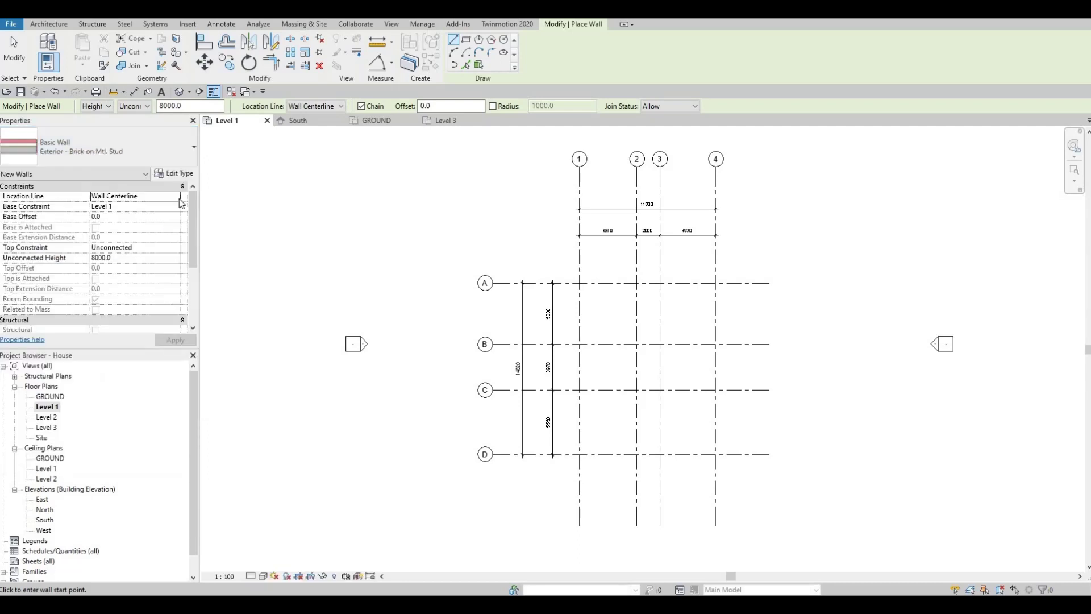
- Duplicate the wall type and name the copy EXTERIOR WALL 1
click(178, 173)
click(824, 177)
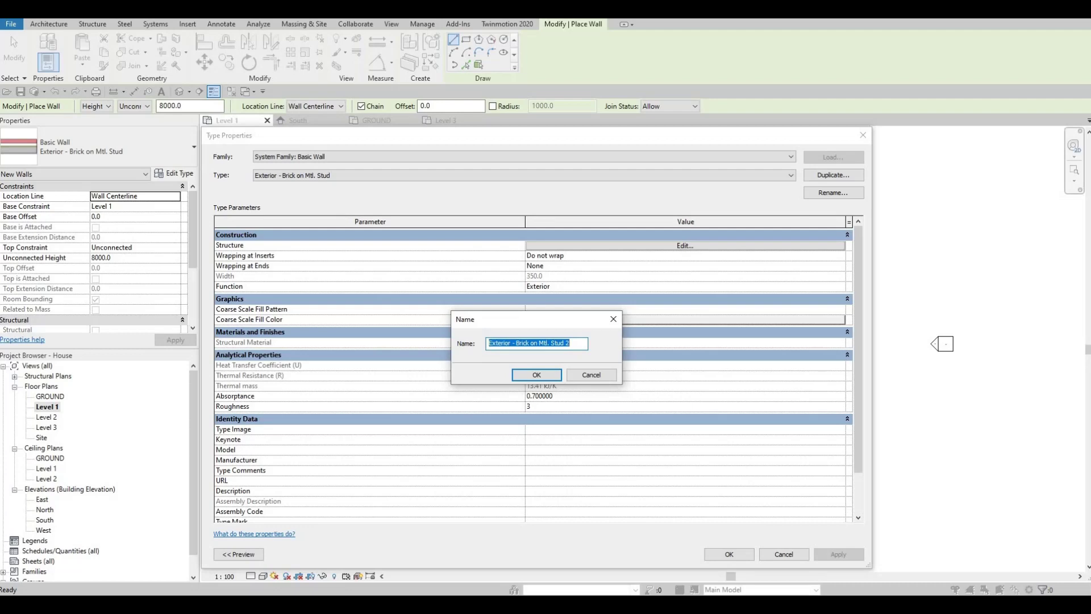
text(EXTERIOR W)
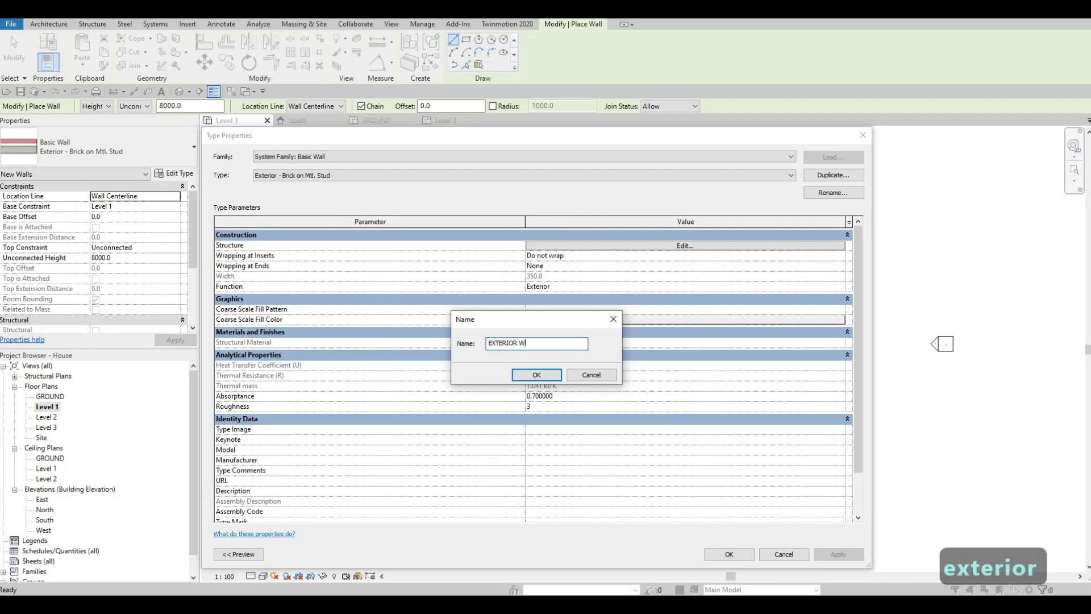
text(ALL 1)
click(524, 379)
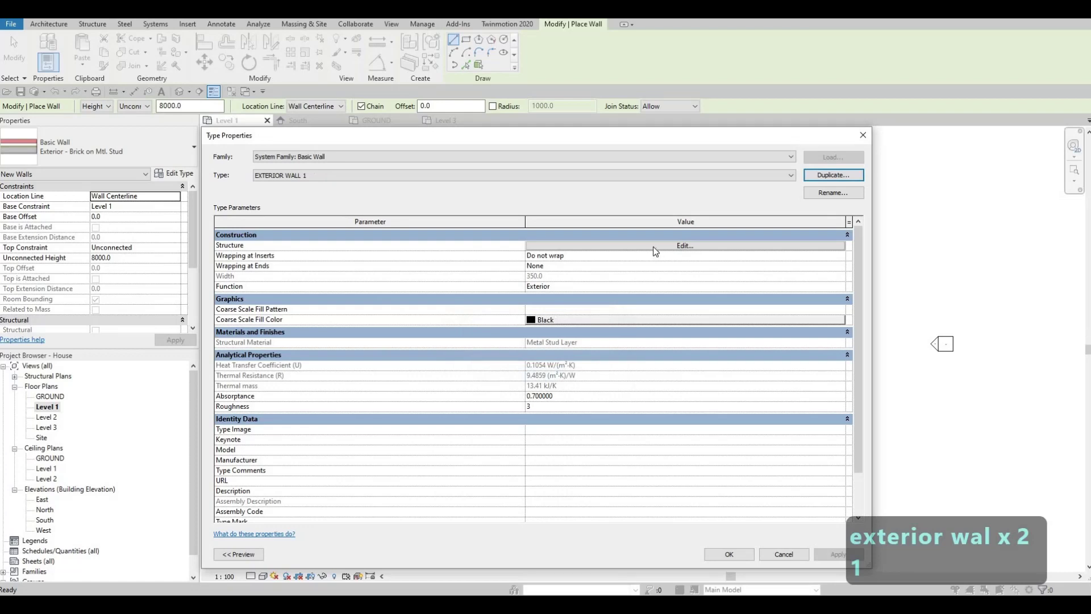
- Edit the EXTERIOR WALL 1 structure and delete every layer outside the core boundaries, keeping only the Structure [1] layer
click(653, 247)
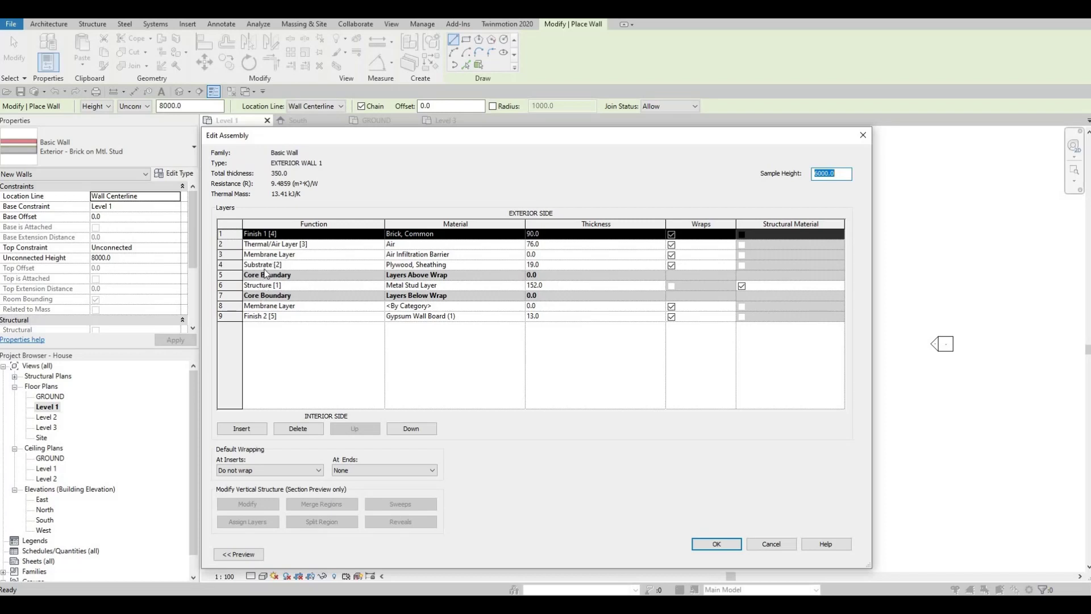
click(297, 428)
click(297, 429)
click(296, 428)
click(297, 429)
click(287, 267)
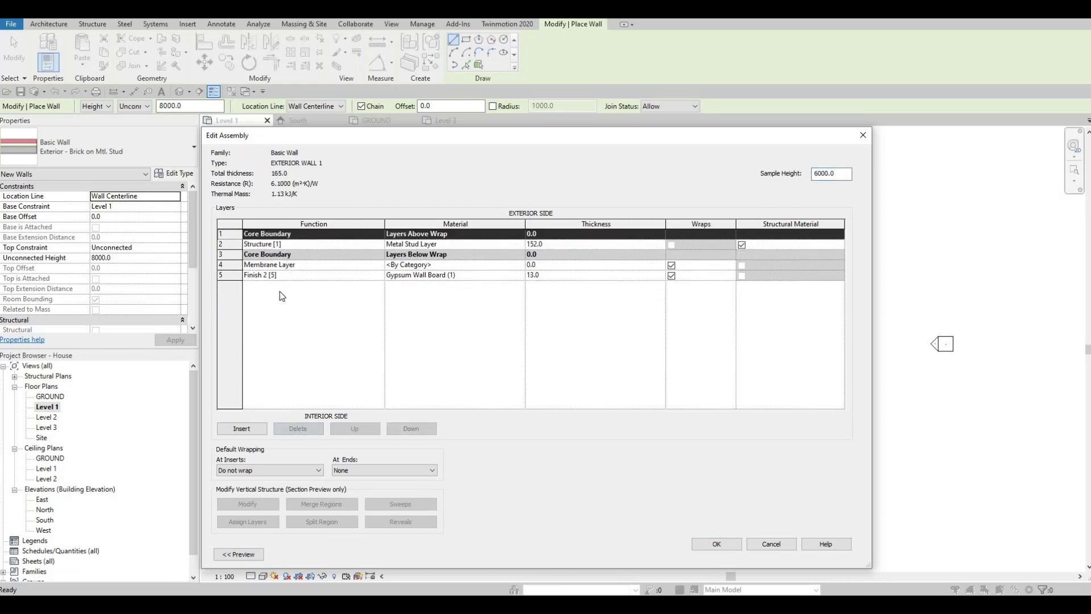
click(288, 431)
click(288, 430)
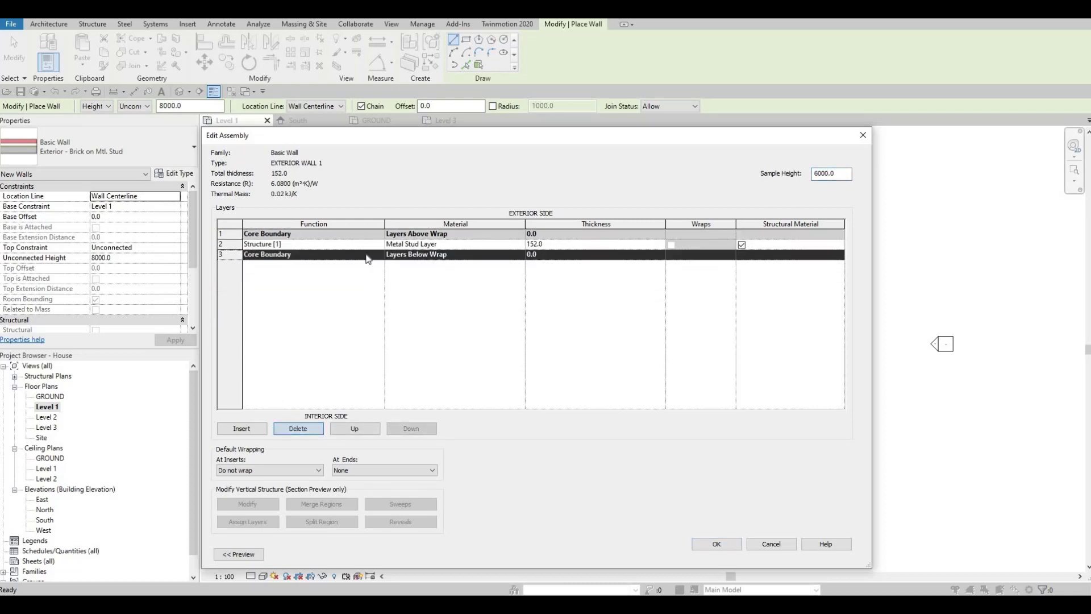
- Set the Structure [1] layer to 200 mm thick with the Gypsum Wall Board material, and accept the wall type
click(555, 244)
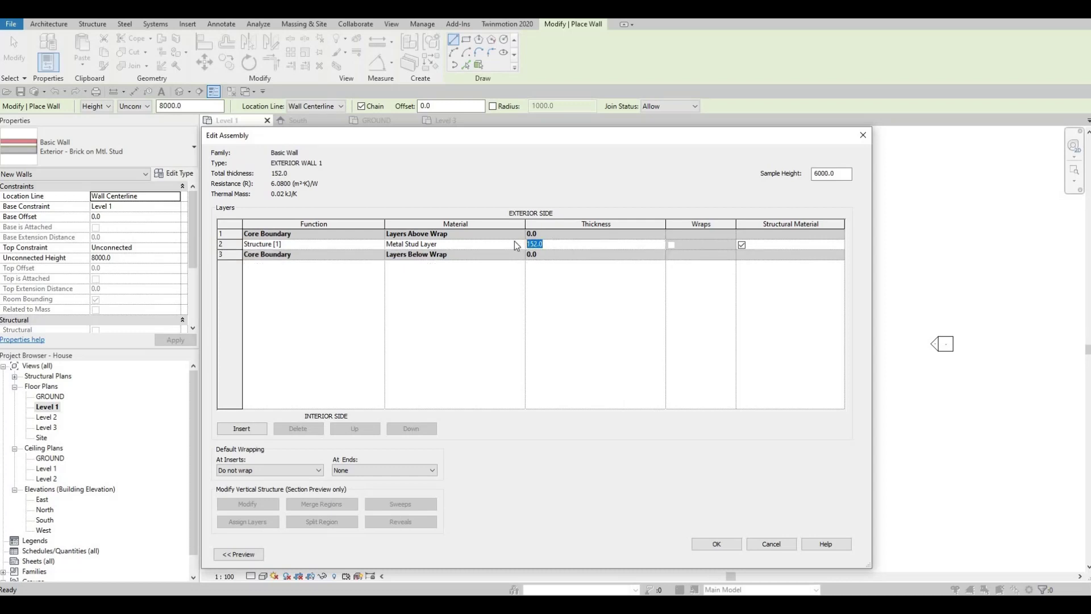
text(200)
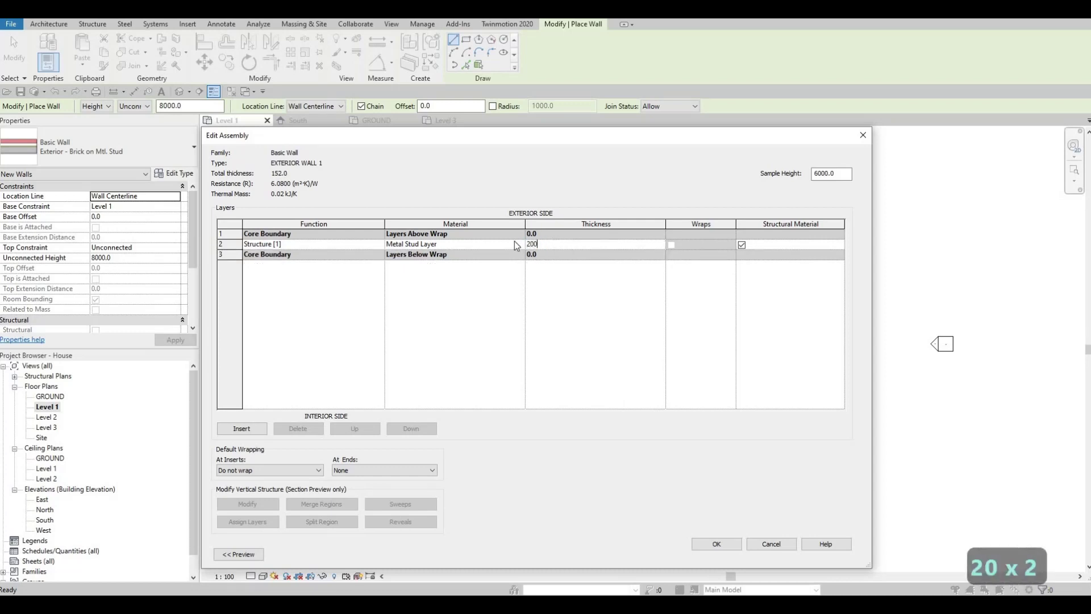
click(521, 244)
click(521, 245)
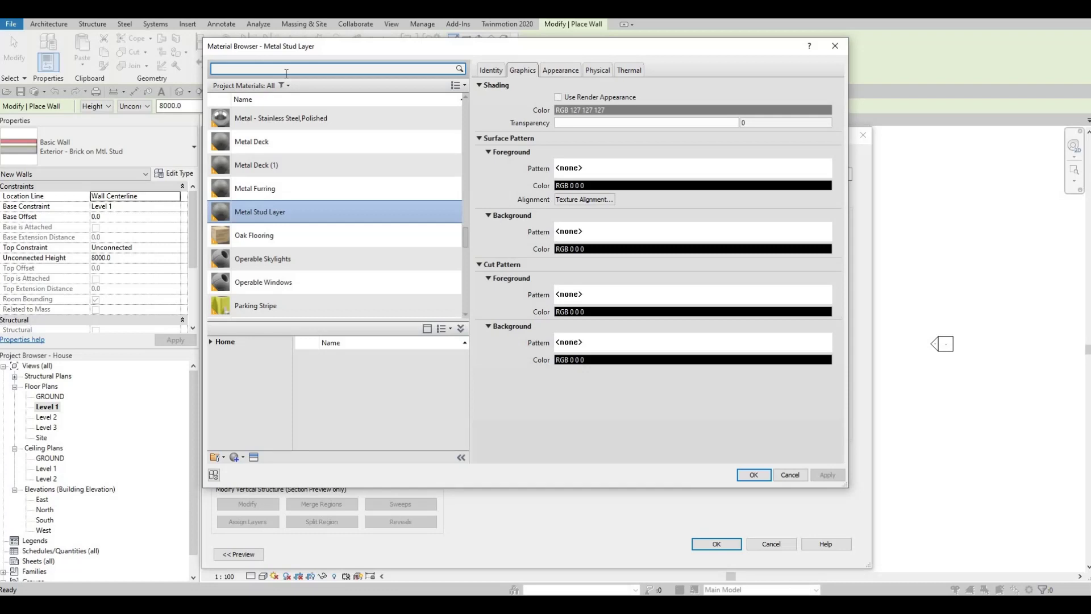
text(GY)
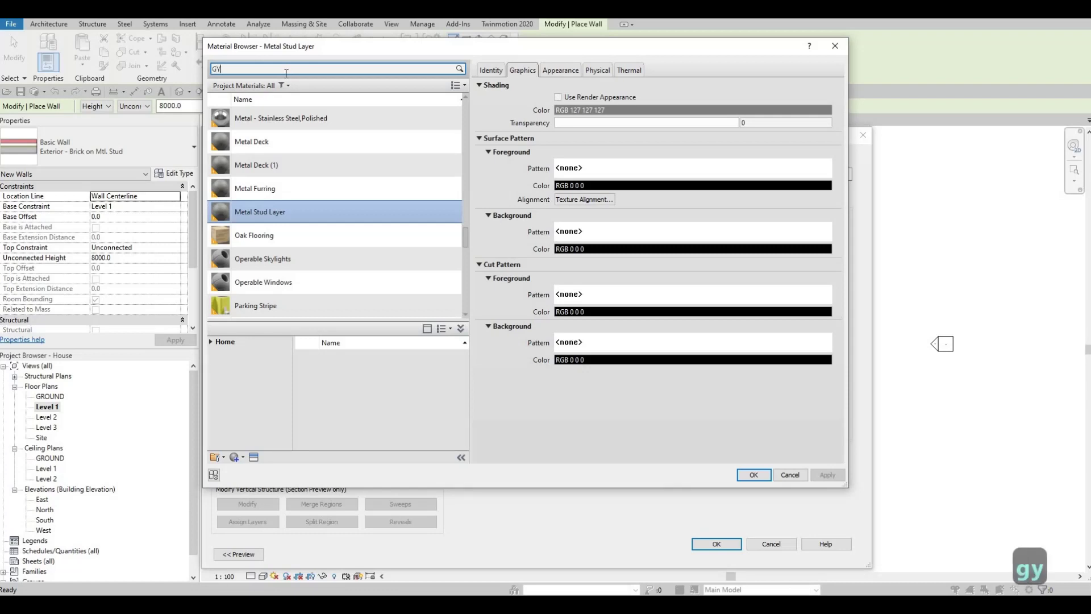
click(268, 126)
click(753, 475)
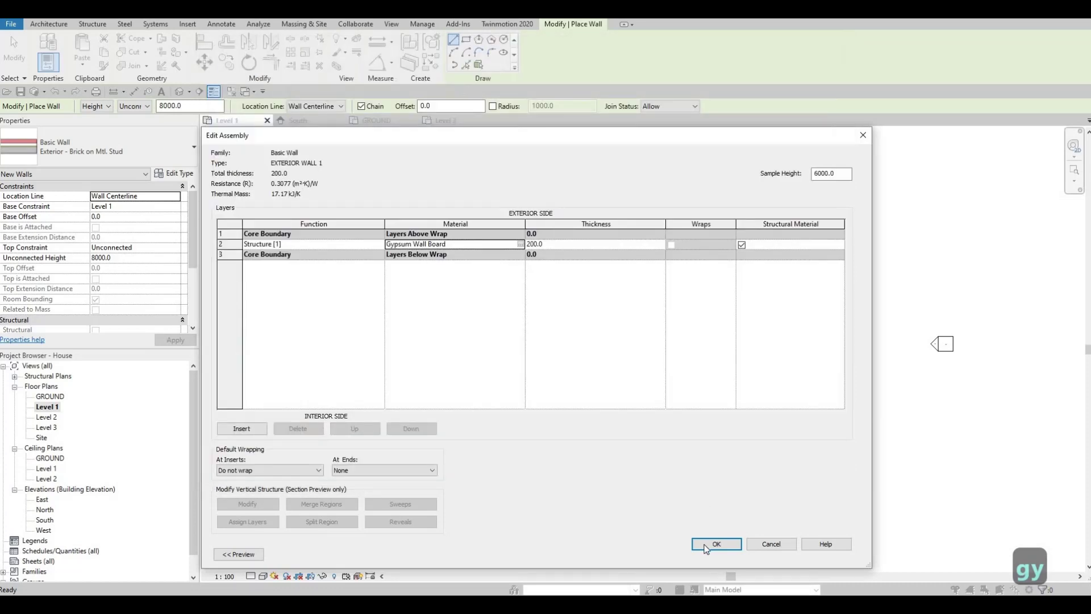
click(704, 545)
click(718, 556)
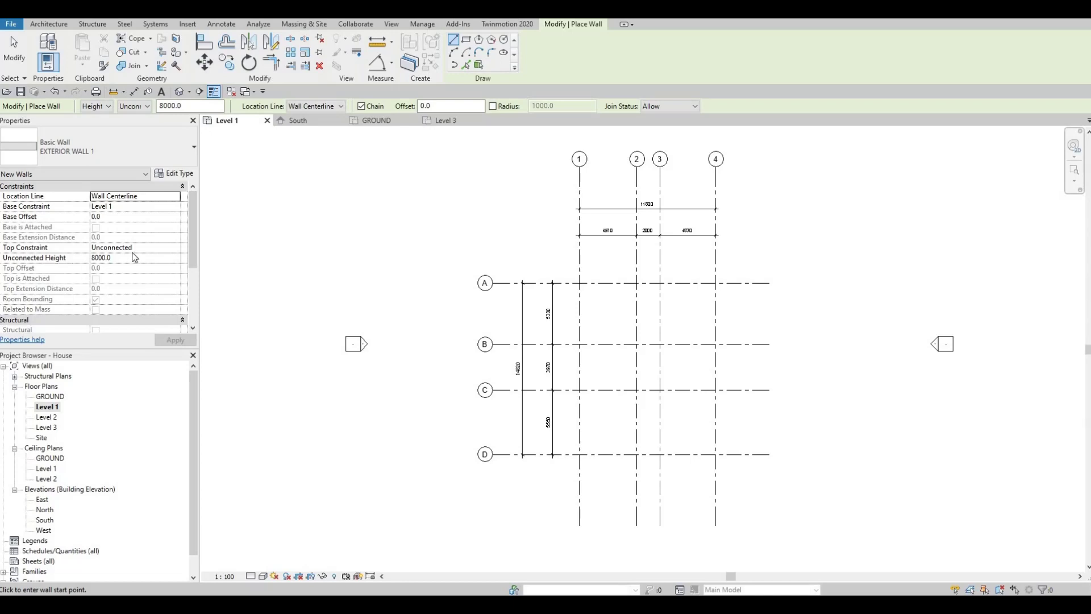
- Set the new wall's top constraint to Up to level: Level 2
click(178, 249)
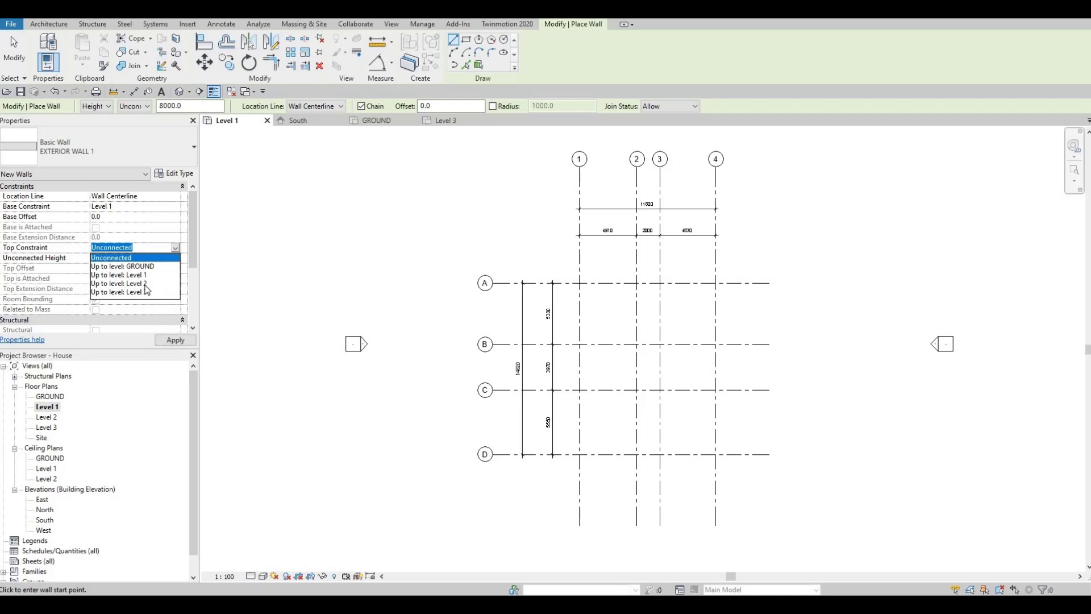
click(147, 284)
click(166, 341)
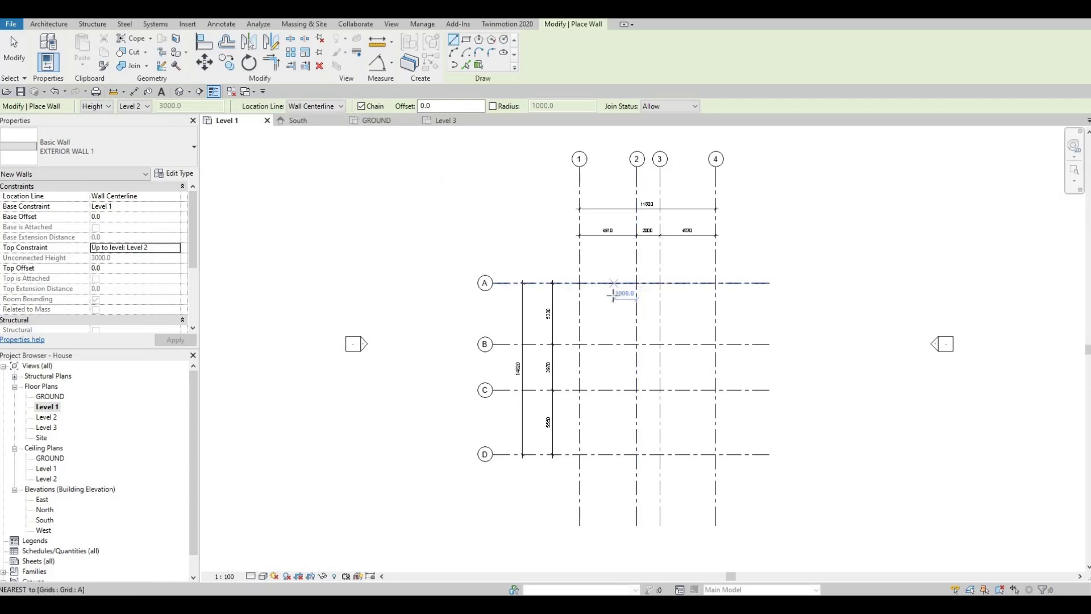
scroll(613, 293, up, 2)
scroll(595, 301, up, 4)
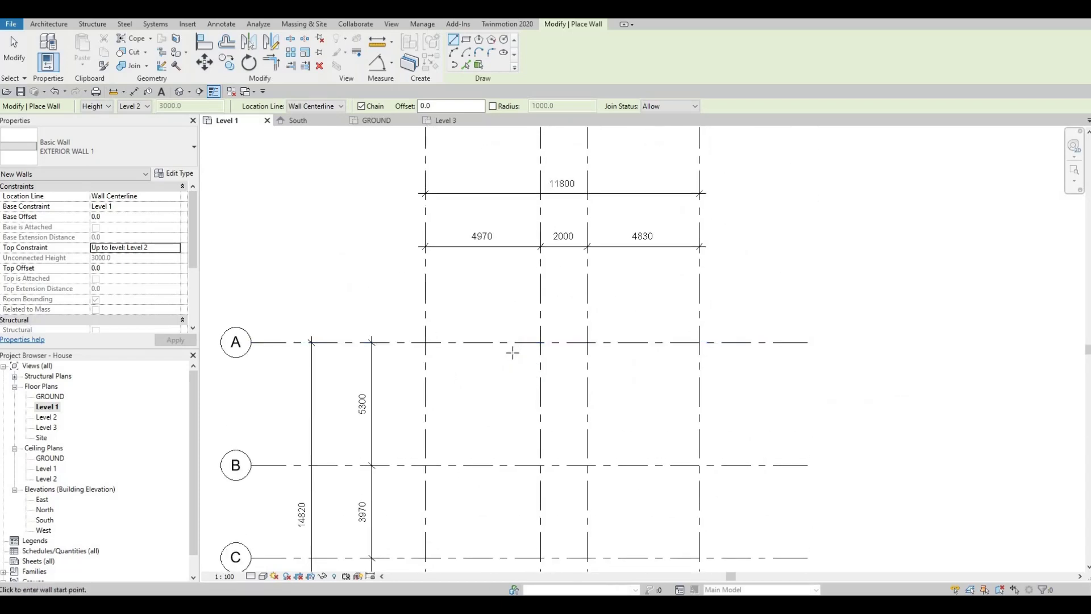
scroll(512, 353, down, 1)
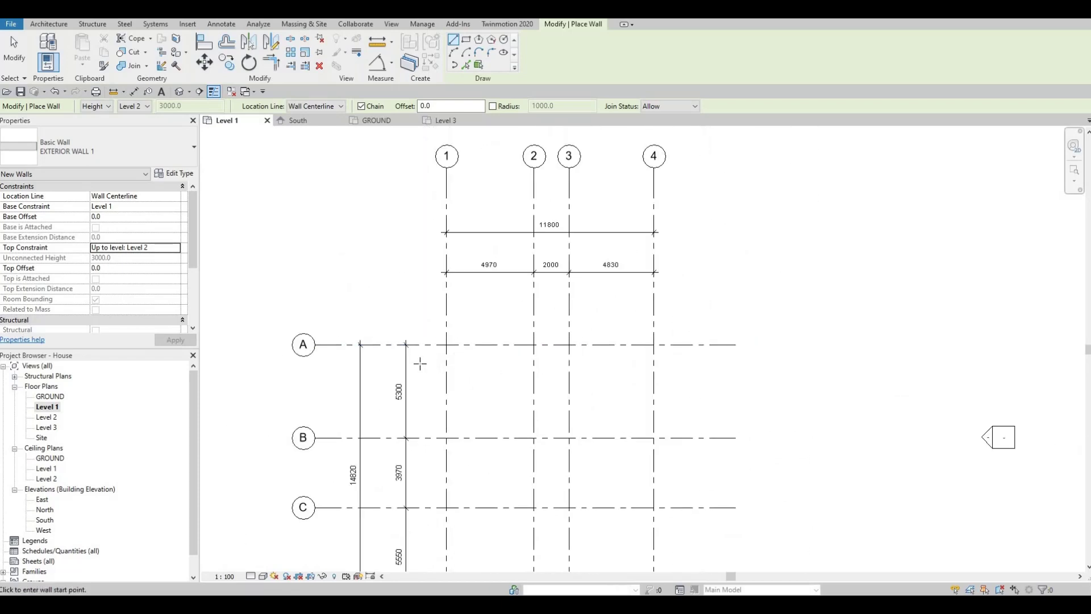
- Draw exterior walls along grid A from grid 1 to 4, down grid 4 to grid D, and along grid D to grid 2
click(447, 345)
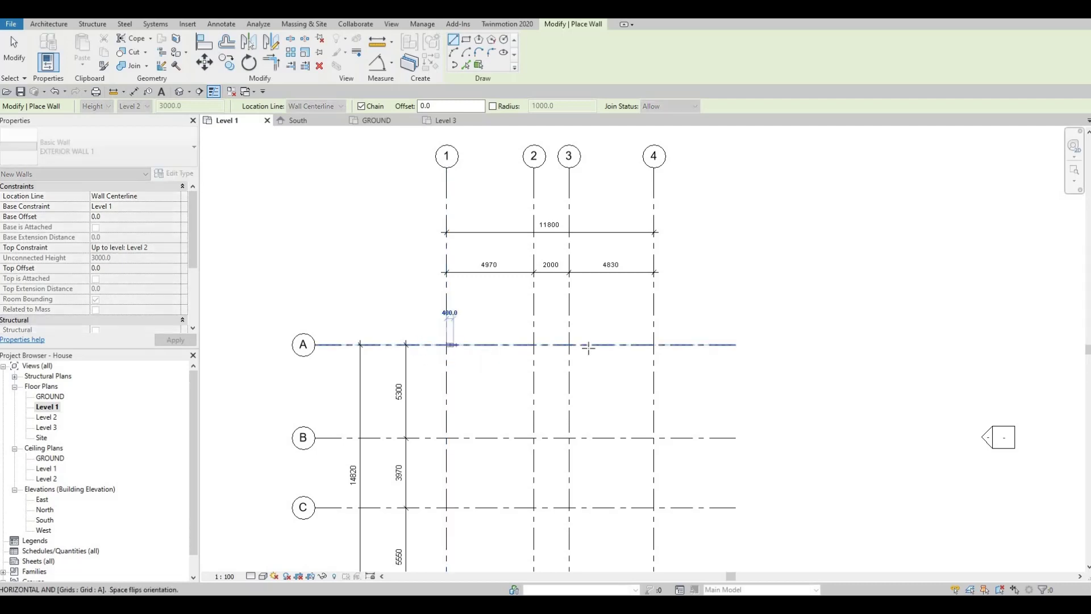
click(653, 344)
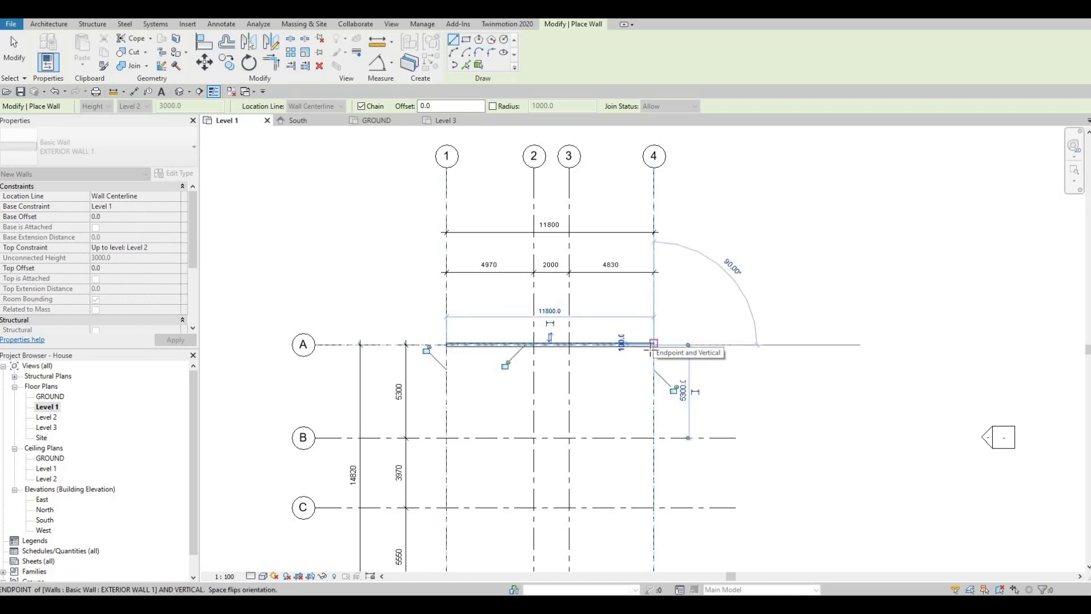
middle_drag(641, 471, 637, 317)
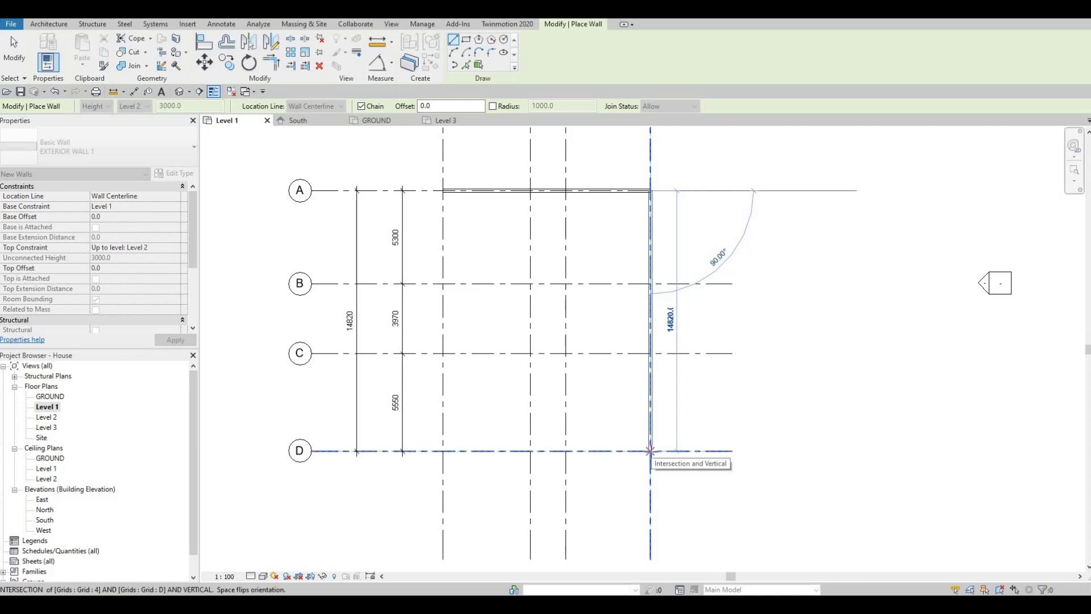
click(651, 450)
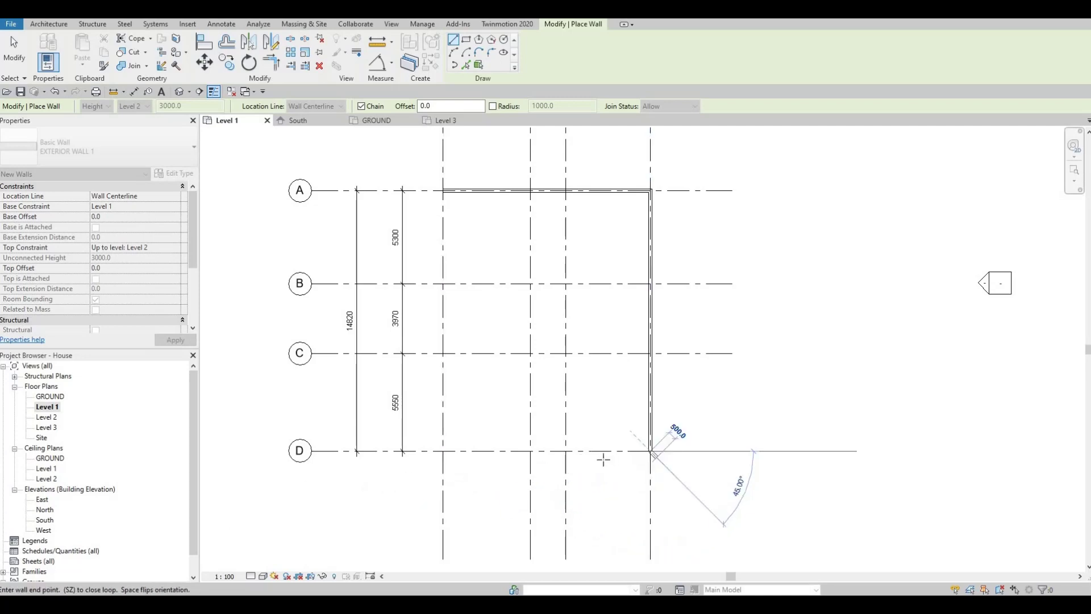
click(530, 451)
- Continue the wall chain from the D-2 intersection along grid 2 toward grid C for 1750 mm
scroll(552, 274, down, 1)
middle_drag(552, 274, 565, 428)
scroll(581, 378, down, 1)
middle_drag(580, 378, 578, 359)
scroll(578, 355, up, 1)
key(F1)
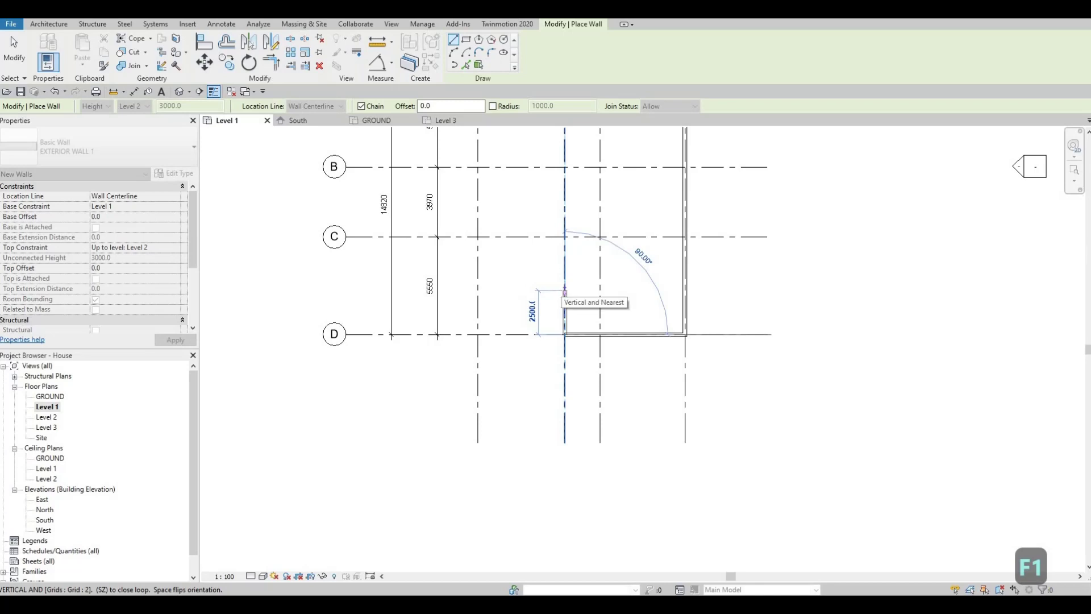
text(1750)
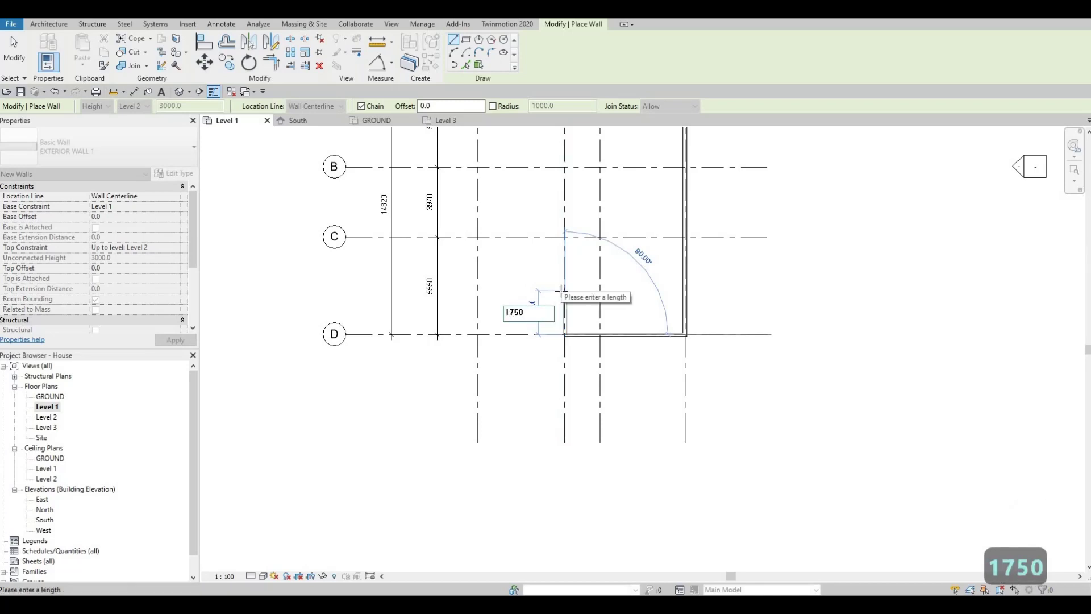
key(Return)
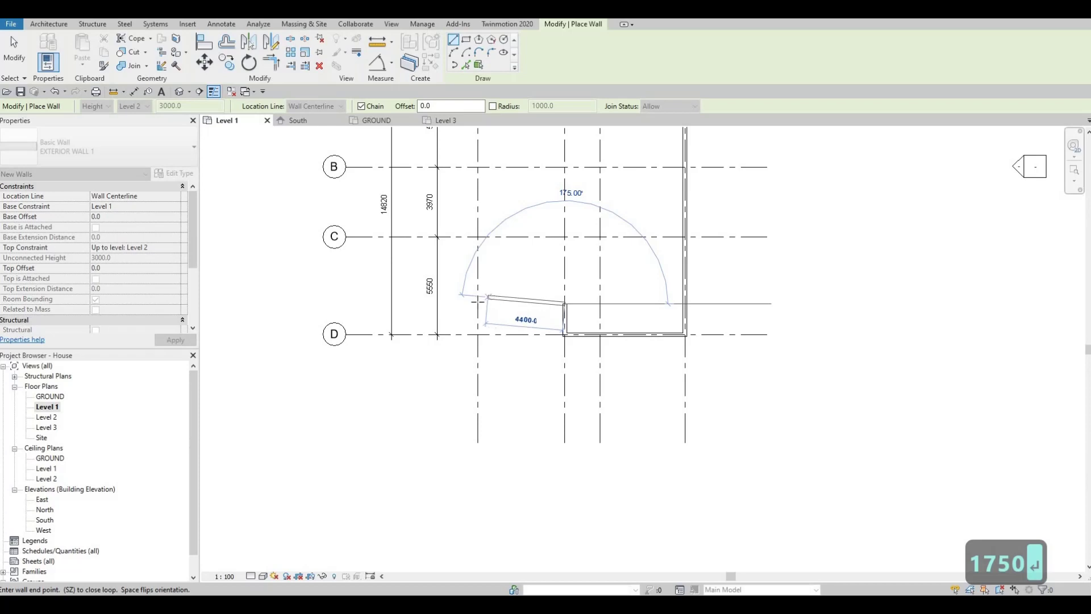
- Close the exterior wall loop with a horizontal wall to grid 1 and a wall along grid 1 up to grid A
middle_drag(475, 458, 484, 424)
scroll(484, 423, down, 2)
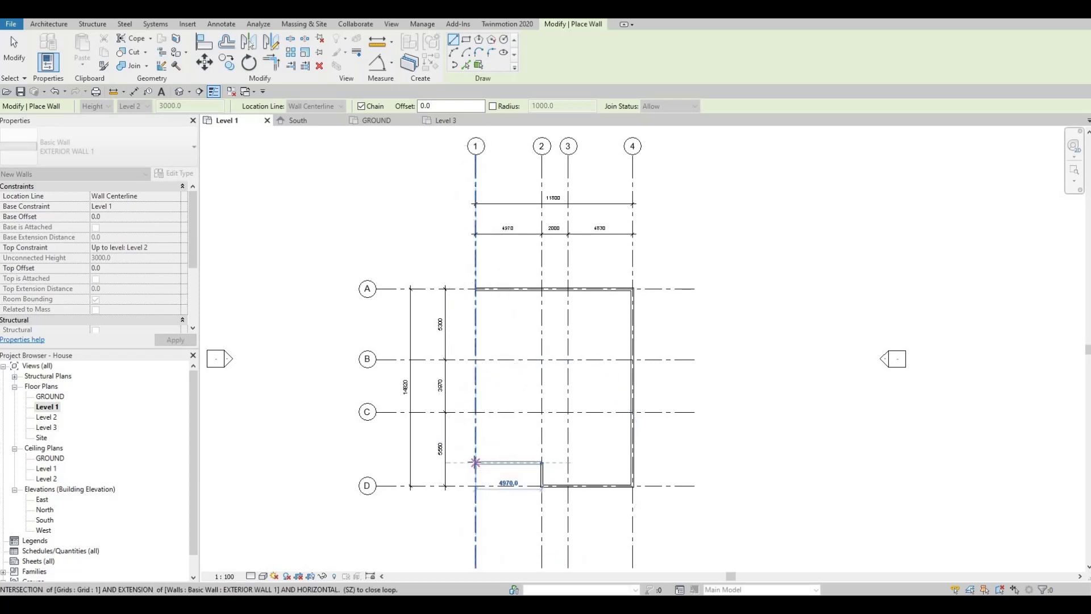
click(476, 462)
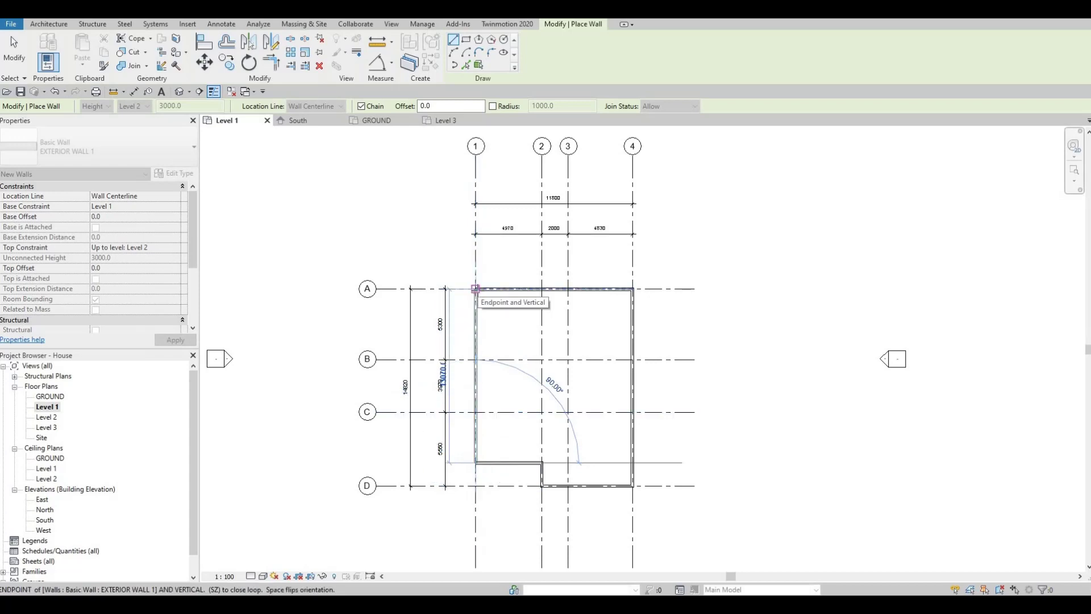
click(475, 288)
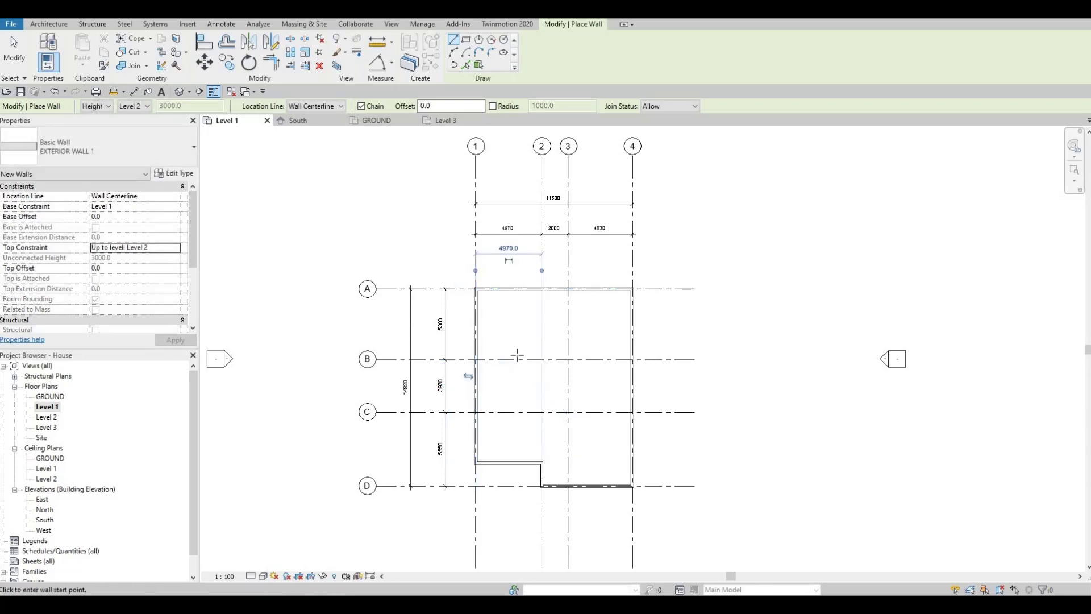
key(Escape)
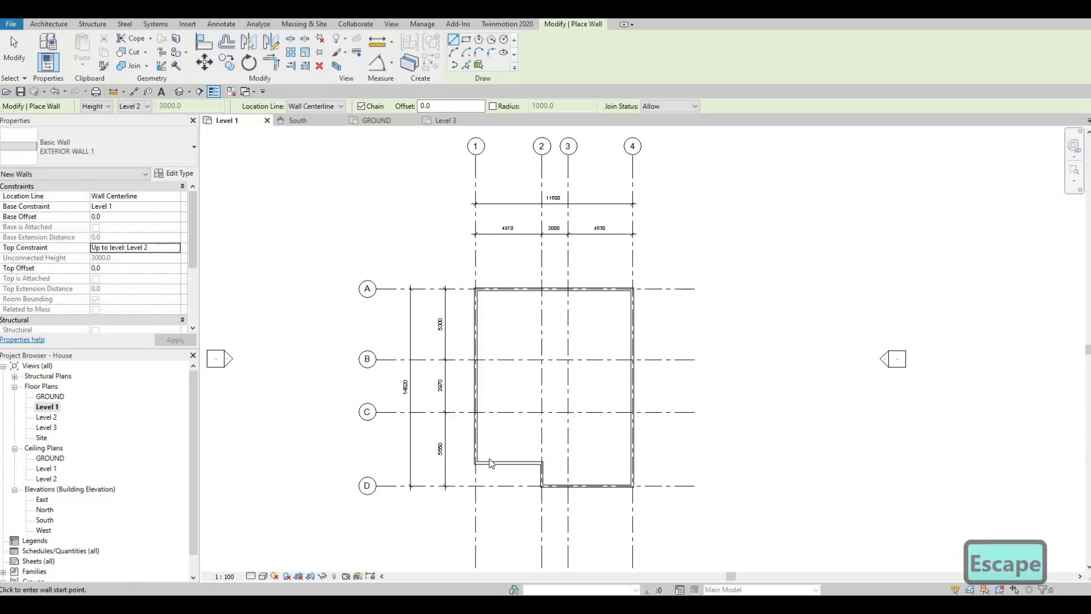
key(Escape)
middle_drag(501, 325, 674, 301)
scroll(674, 302, up, 2)
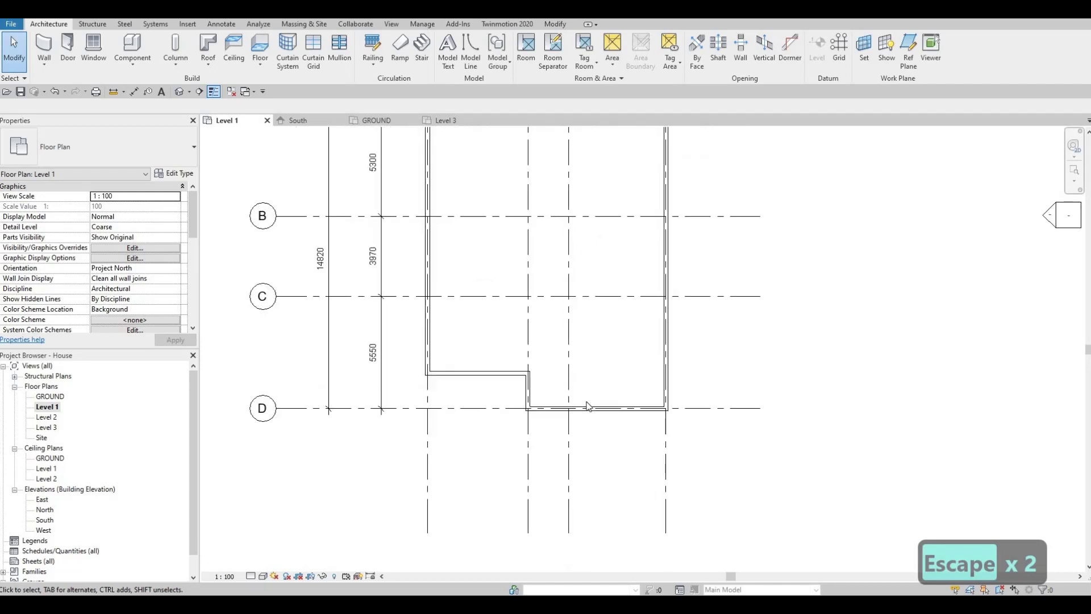
middle_drag(558, 270, 545, 393)
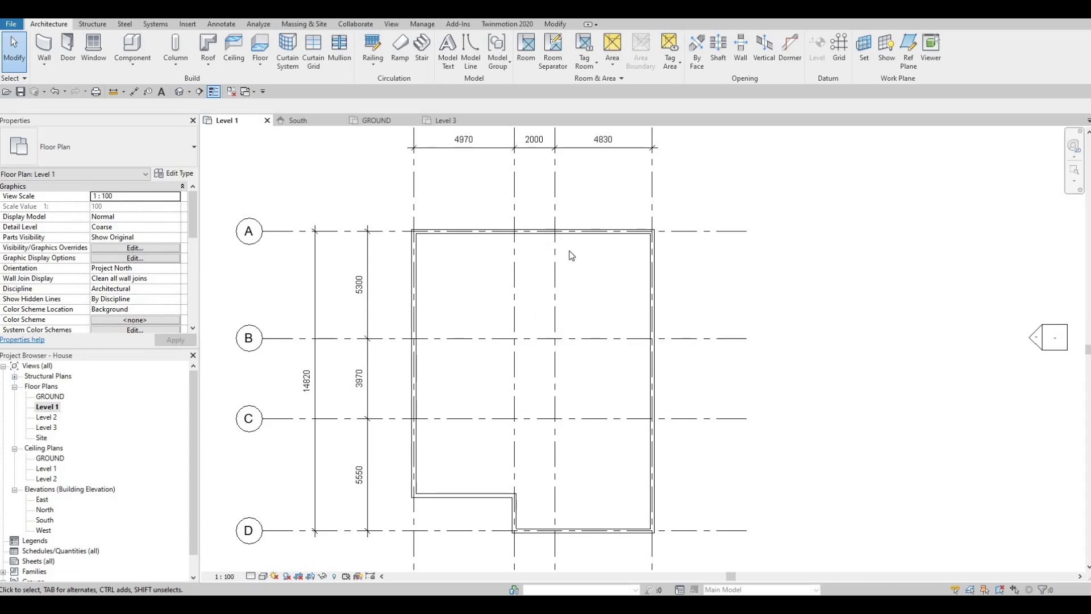
click(596, 232)
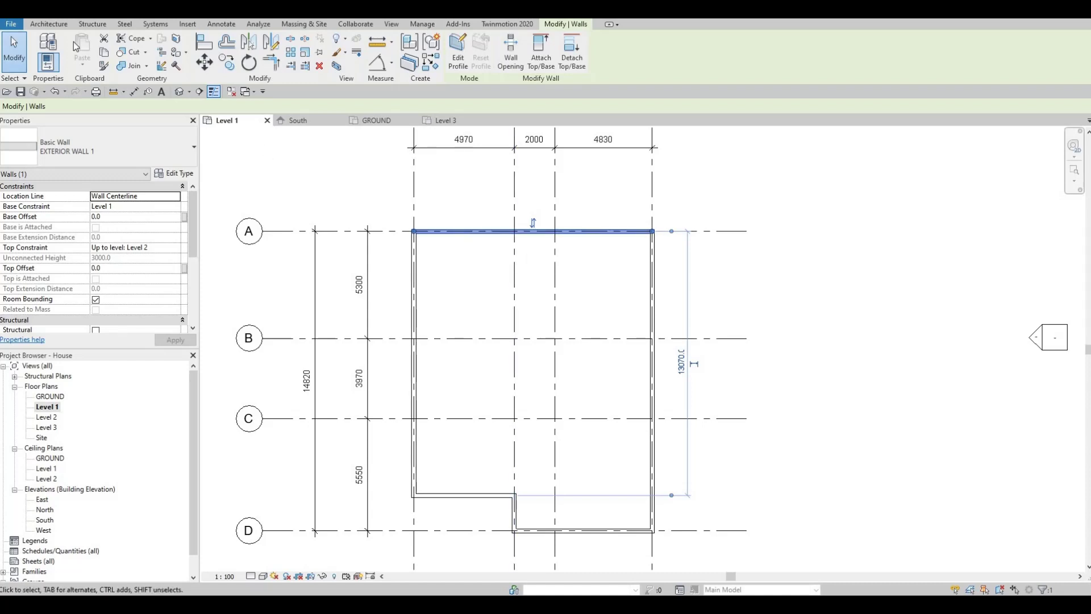
click(49, 24)
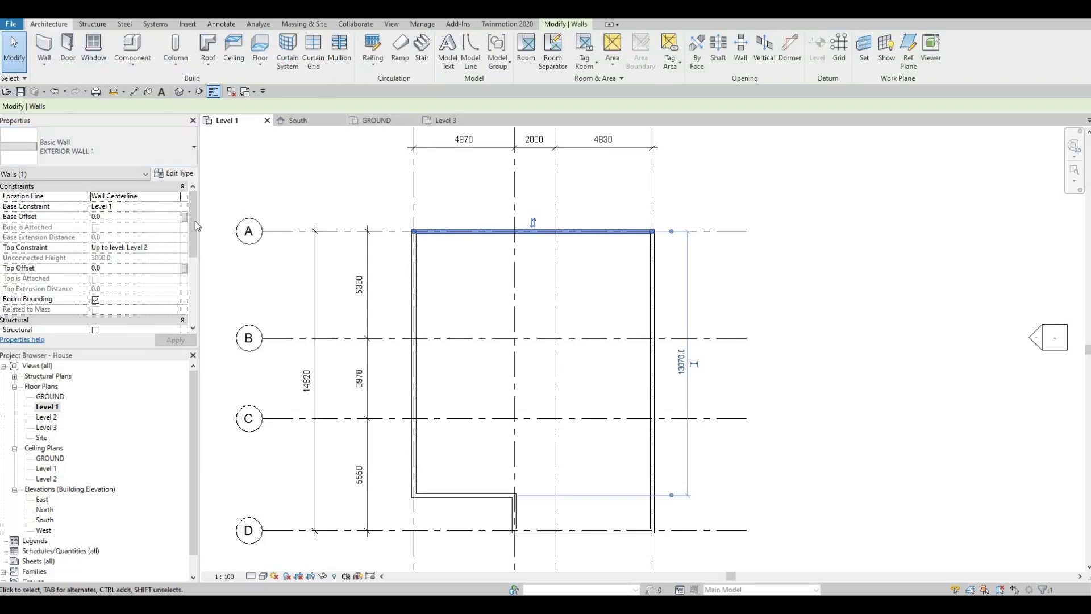
key(Escape)
key(Escape)
key(Escape)
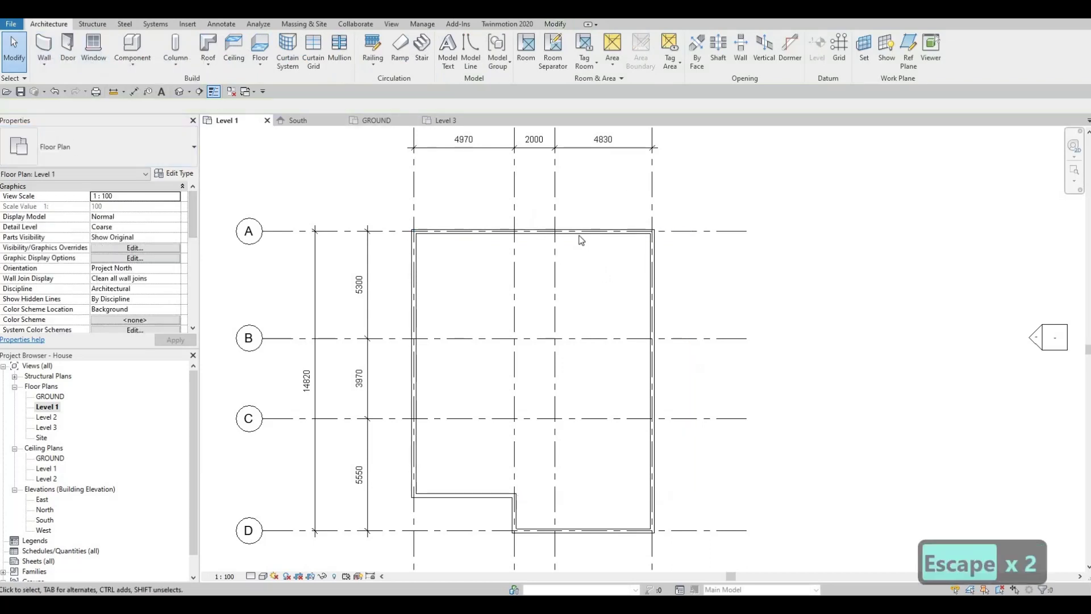
- Create similar walls from the grid A wall, running along grid 3 from A to B and along grid B to grid 1
click(565, 235)
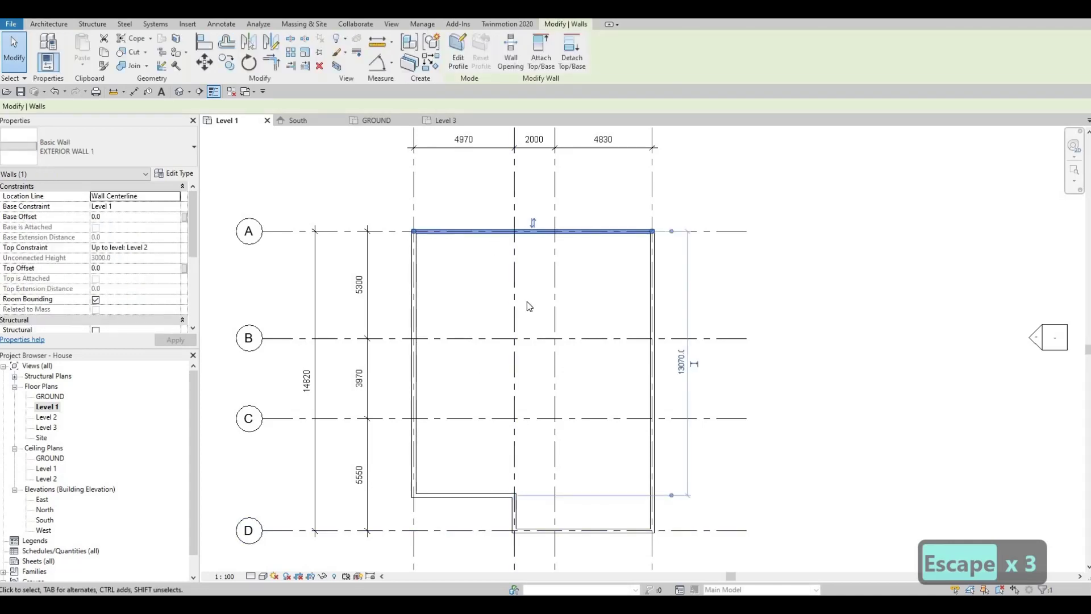
key(c)
key(s)
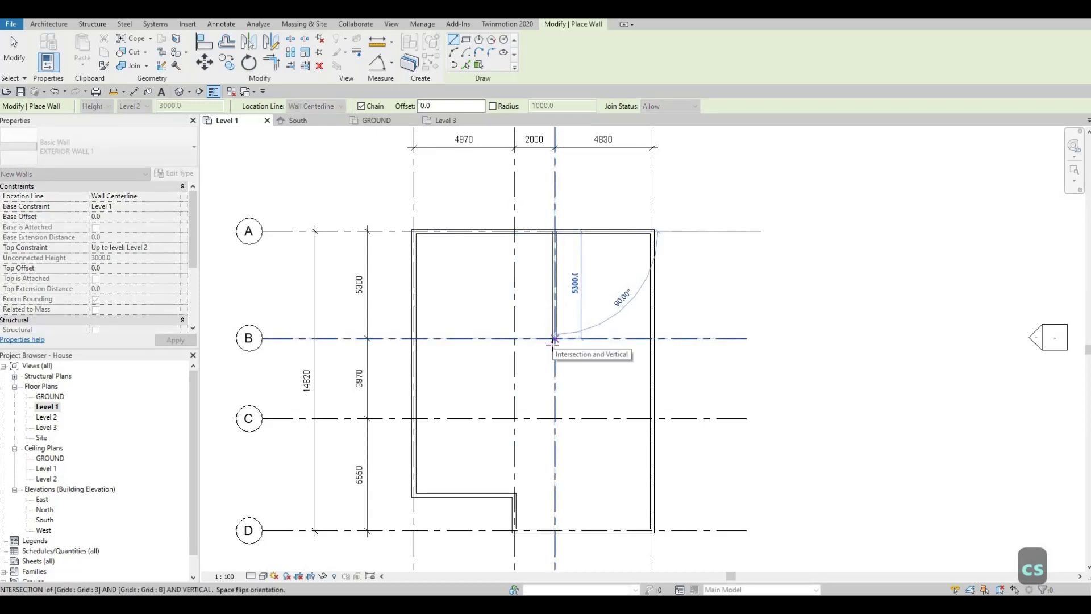
scroll(555, 340, down, 3)
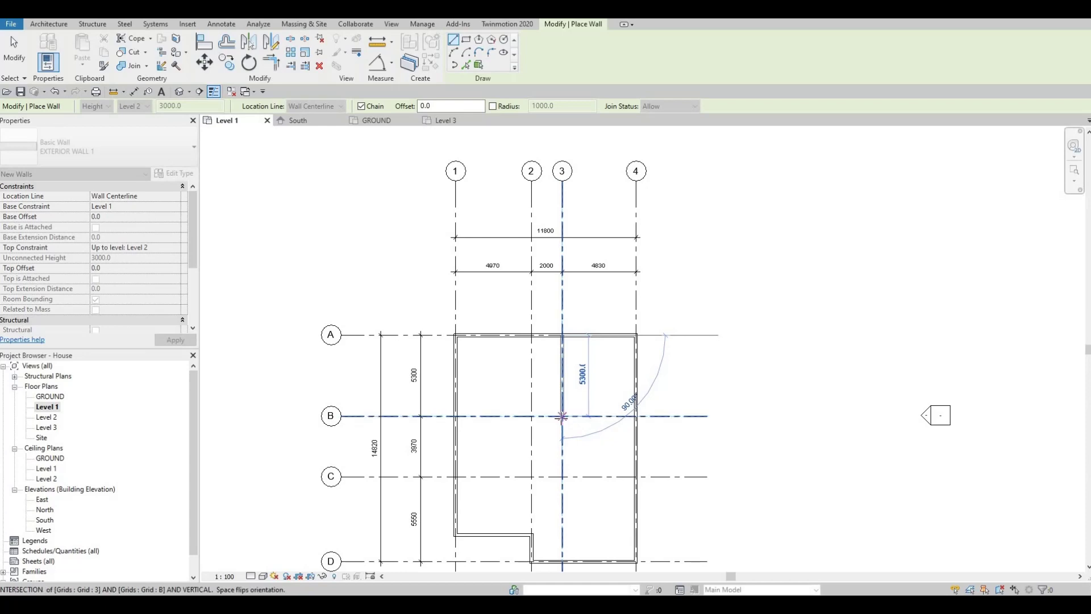
click(561, 416)
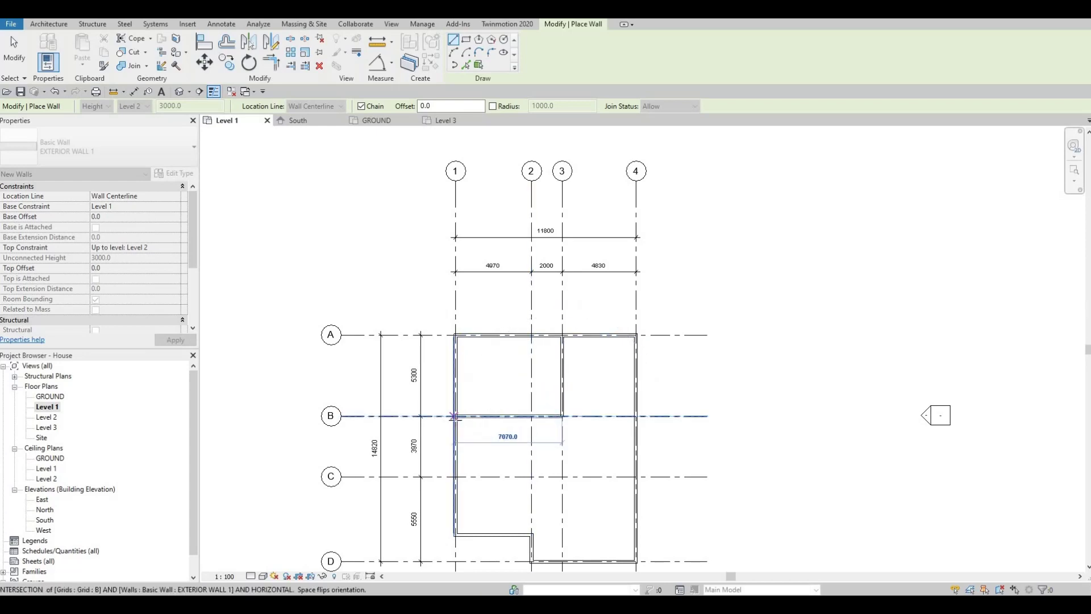
click(455, 416)
key(Escape)
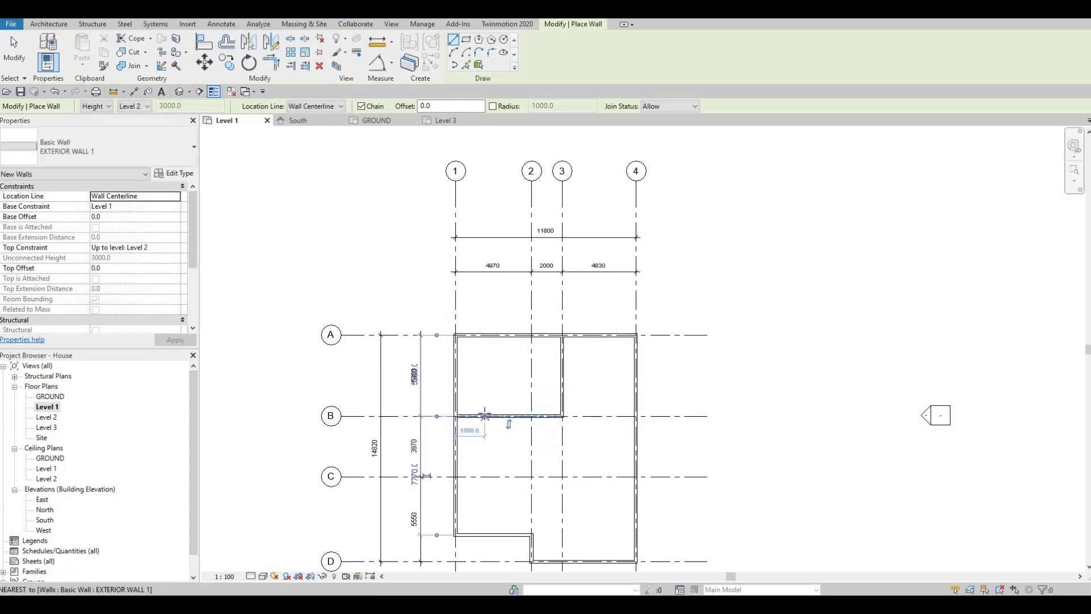
key(Escape)
key(Escape)
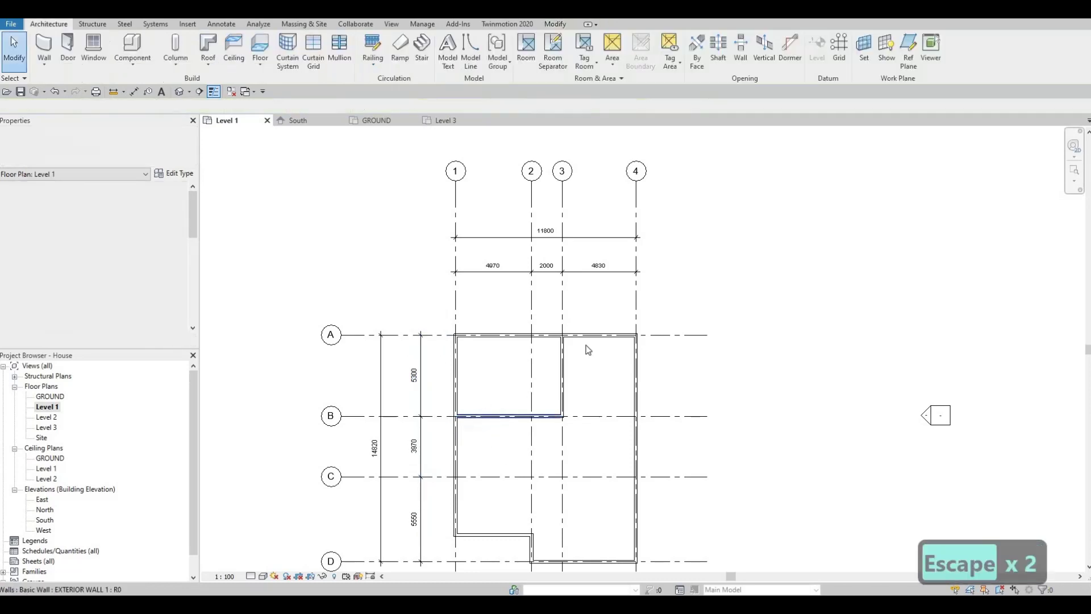
middle_click(584, 384)
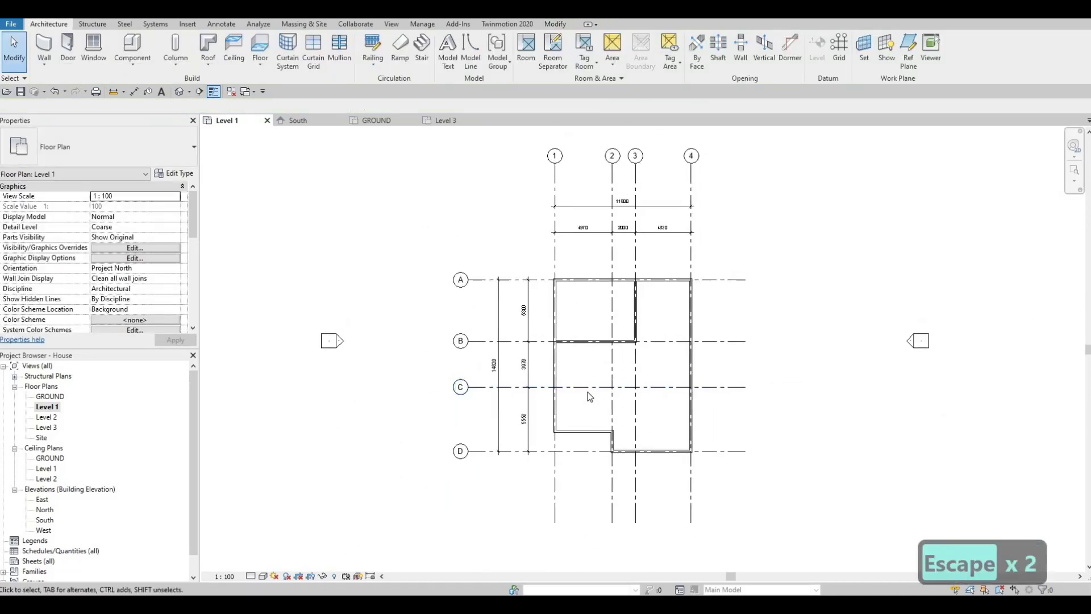